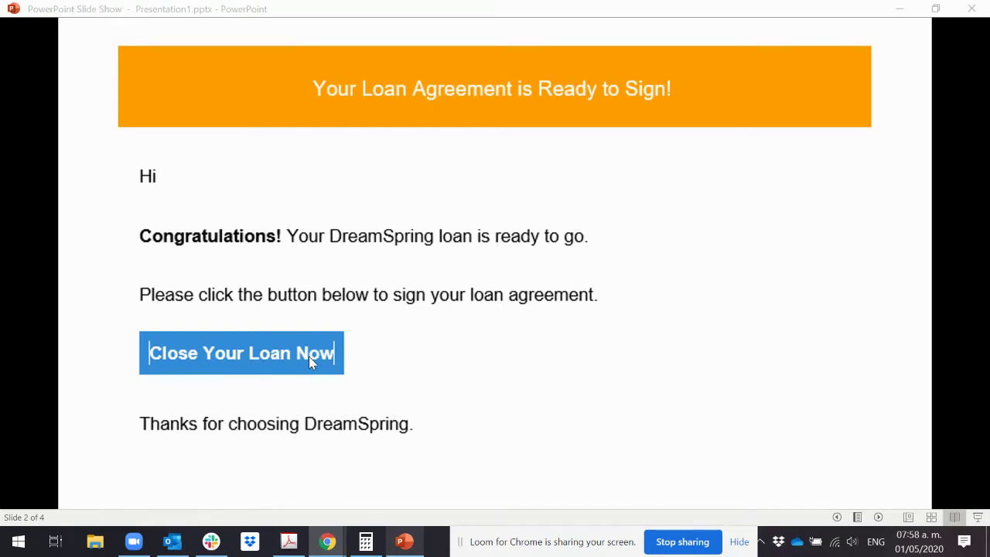
Advance the slide show past the loan agreement email and the blank Customer Login slide to the filled-in login example.
click(310, 362)
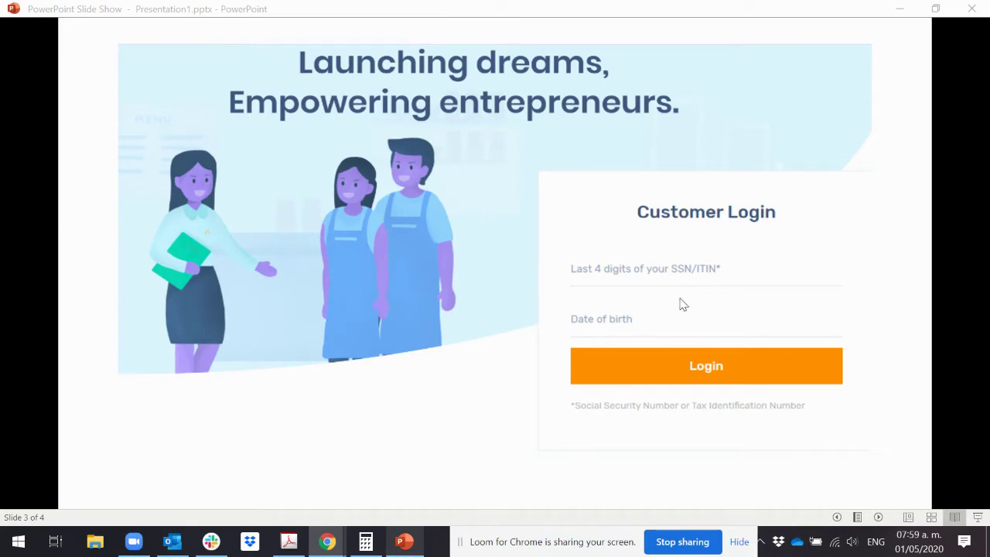
click(746, 304)
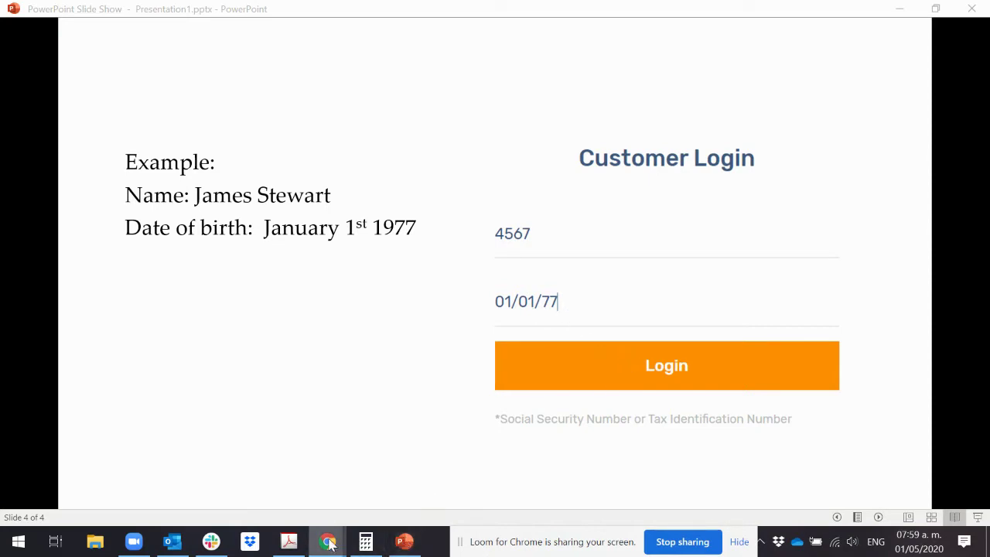
Switch to the Peak loan options page in Chrome and look through the full payment schedule.
mouse_move(328, 544)
click(251, 487)
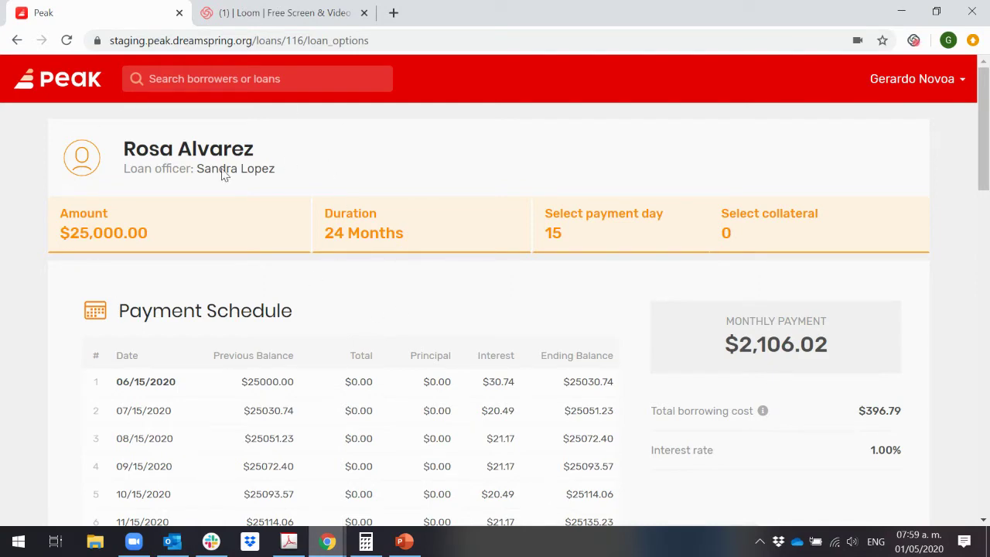
scroll(177, 302, down, 2)
scroll(177, 302, down, 10)
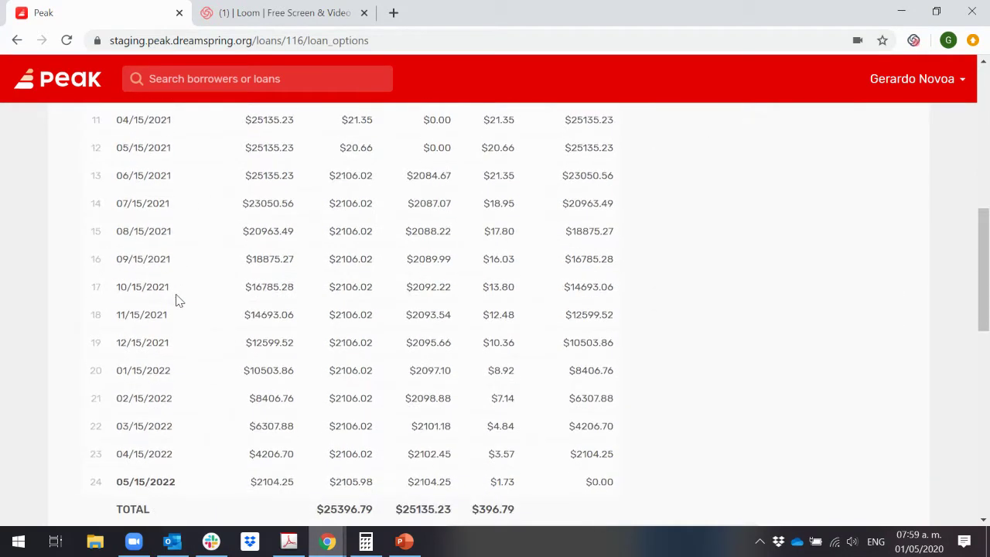
scroll(177, 301, up, 12)
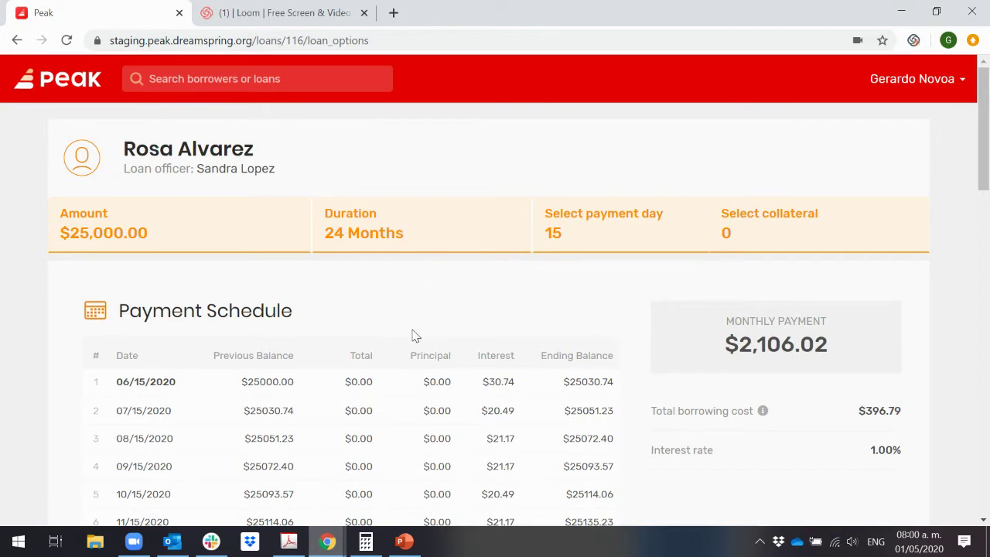
Switch to CLOSING PROCESS PEAK (2).pdf in Acrobat and read from the login instructions to section 3, Payment Schedule.
mouse_move(299, 539)
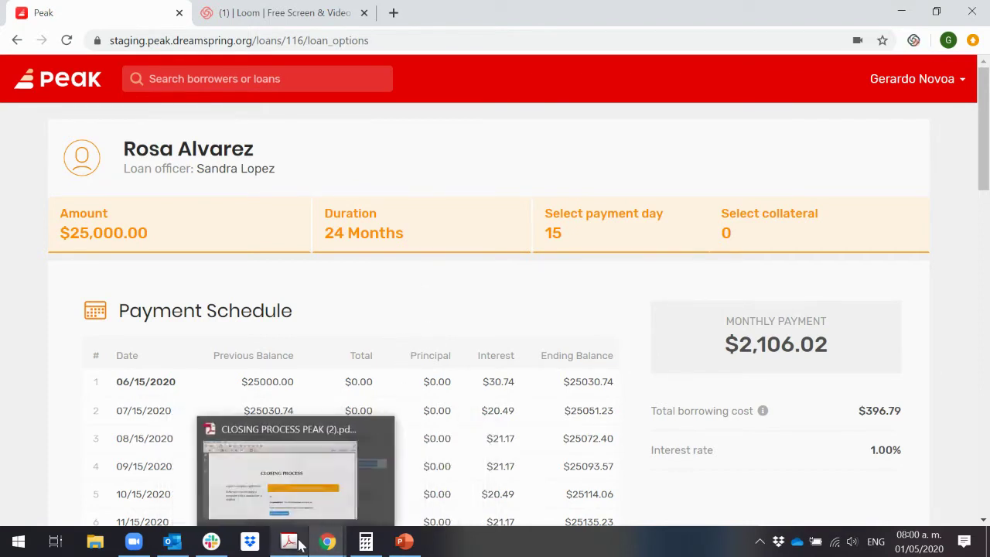
click(315, 500)
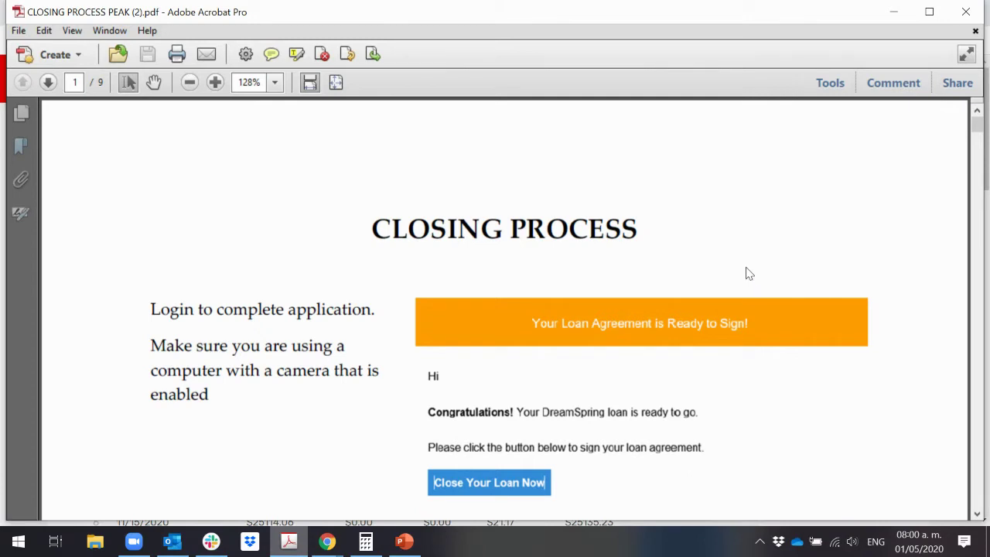
scroll(571, 290, down, 1)
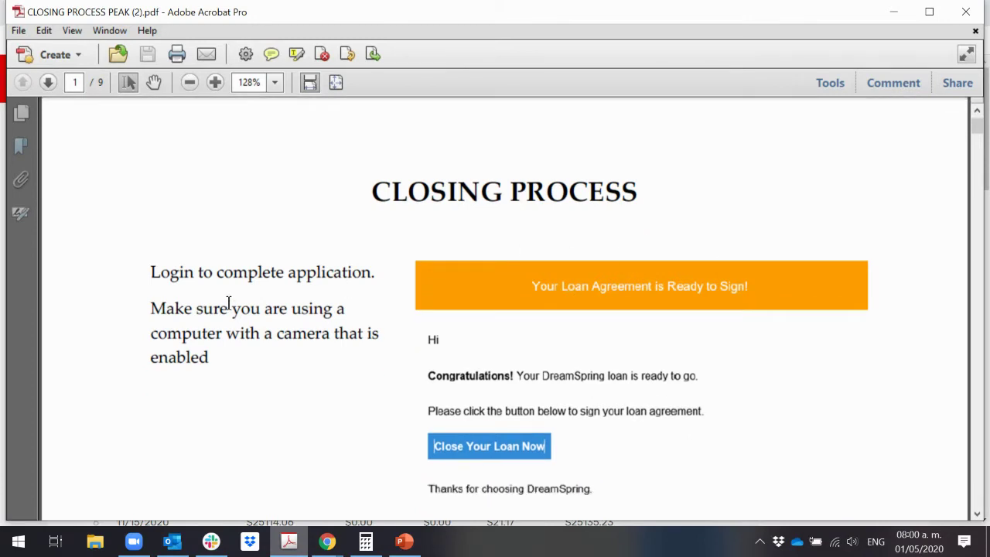
scroll(224, 274, down, 8)
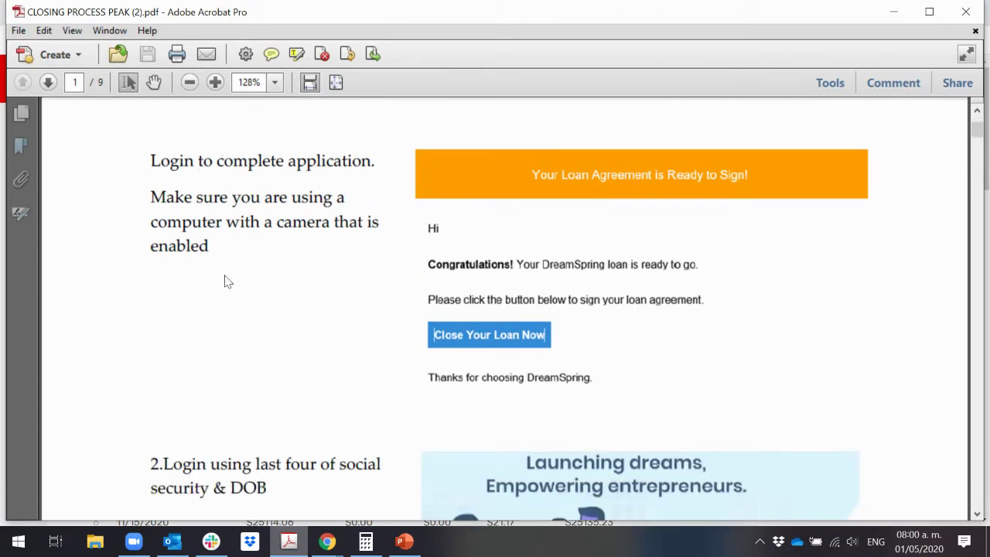
scroll(224, 274, down, 18)
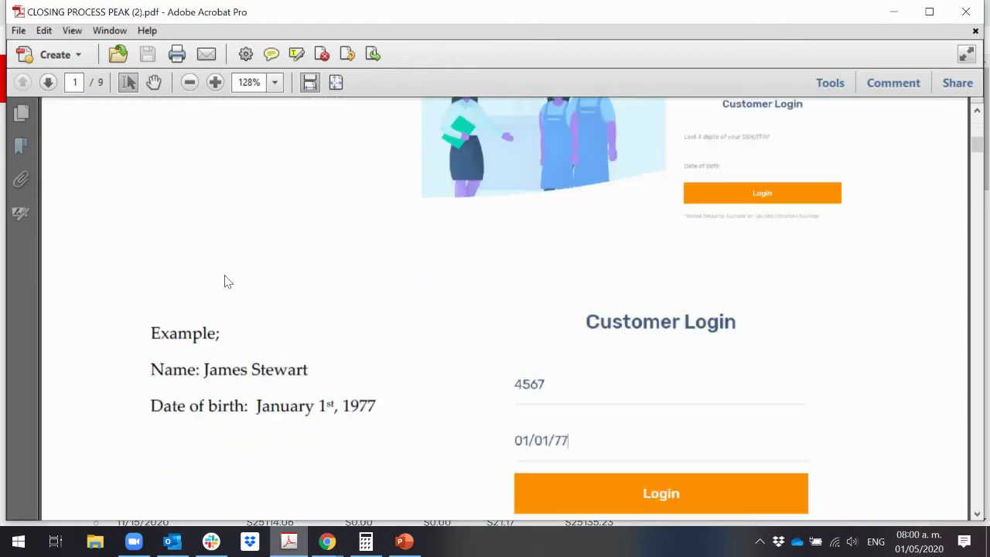
scroll(225, 281, down, 9)
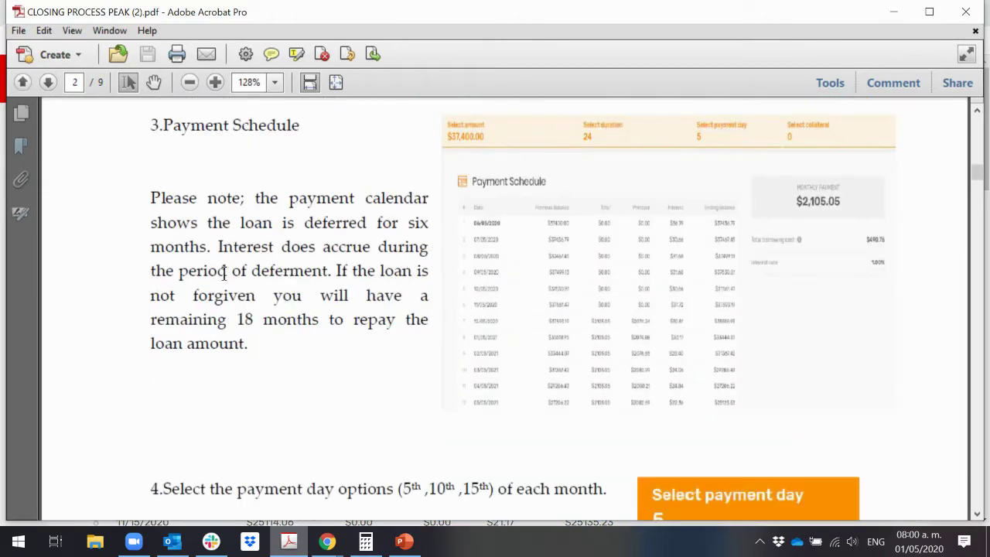
Highlight the deferment note under section 3, Payment Schedule, to read it, and clear the selection.
scroll(223, 272, up, 2)
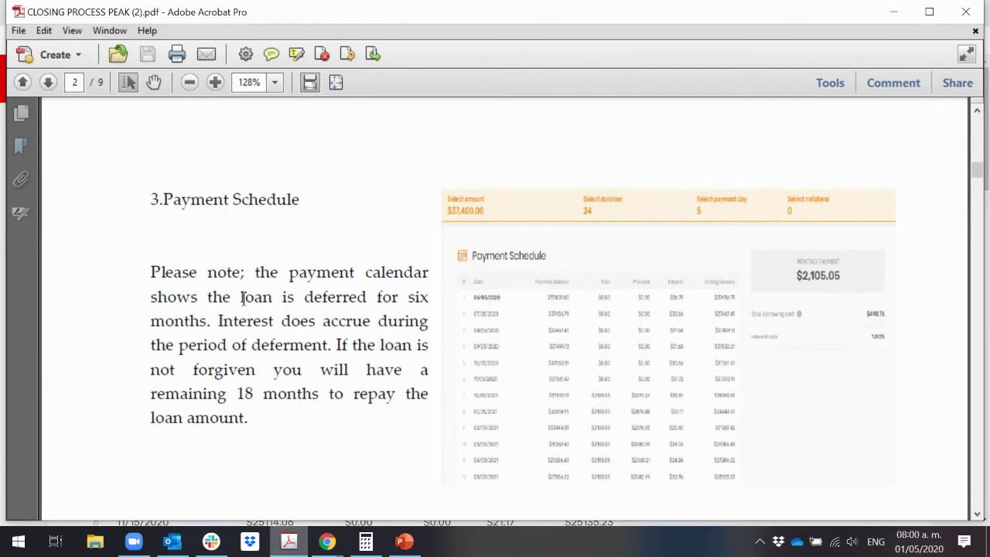
drag(151, 271, 304, 434)
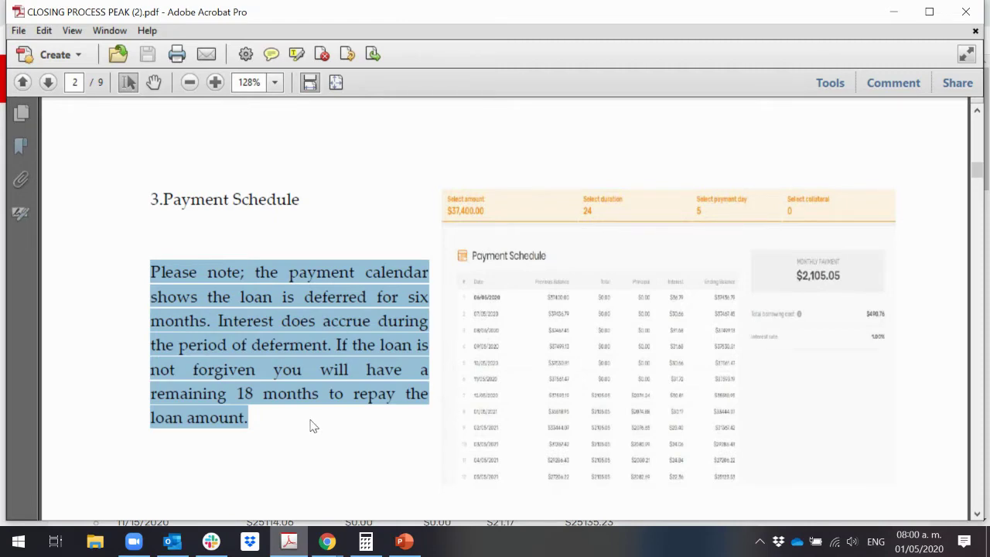
click(311, 421)
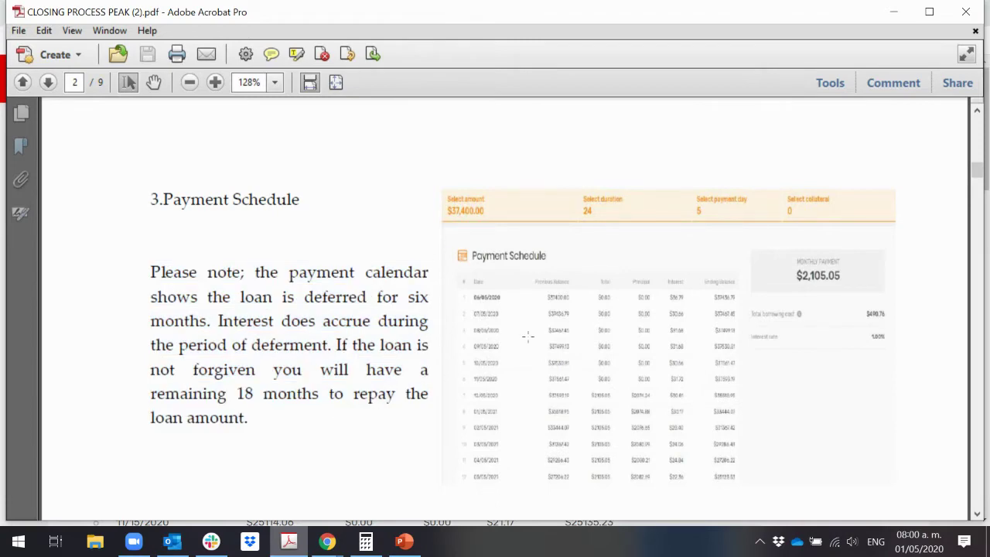
scroll(305, 394, down, 2)
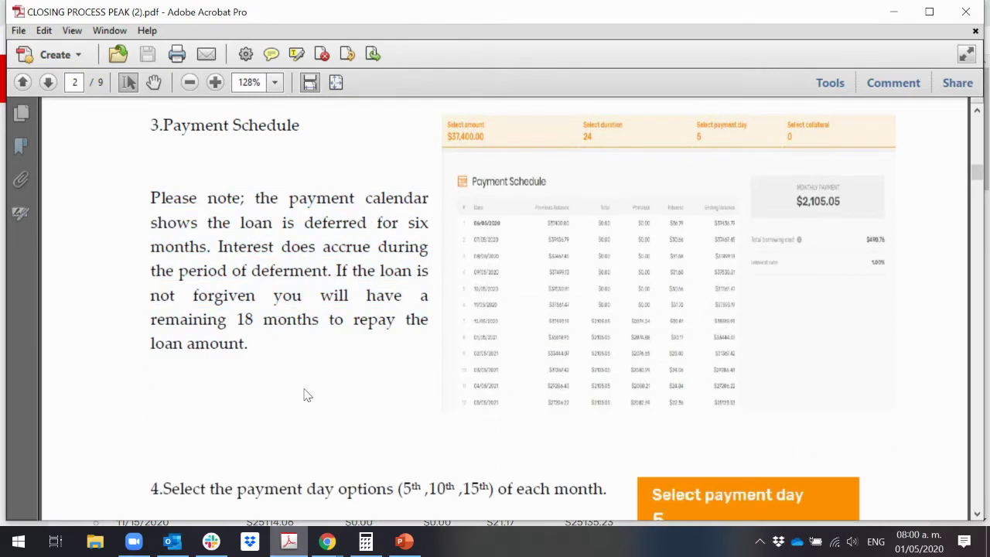
Return to the Peak loan page in Chrome and examine the deferred months and interest in the payment schedule.
mouse_move(329, 543)
click(287, 499)
scroll(286, 346, down, 2)
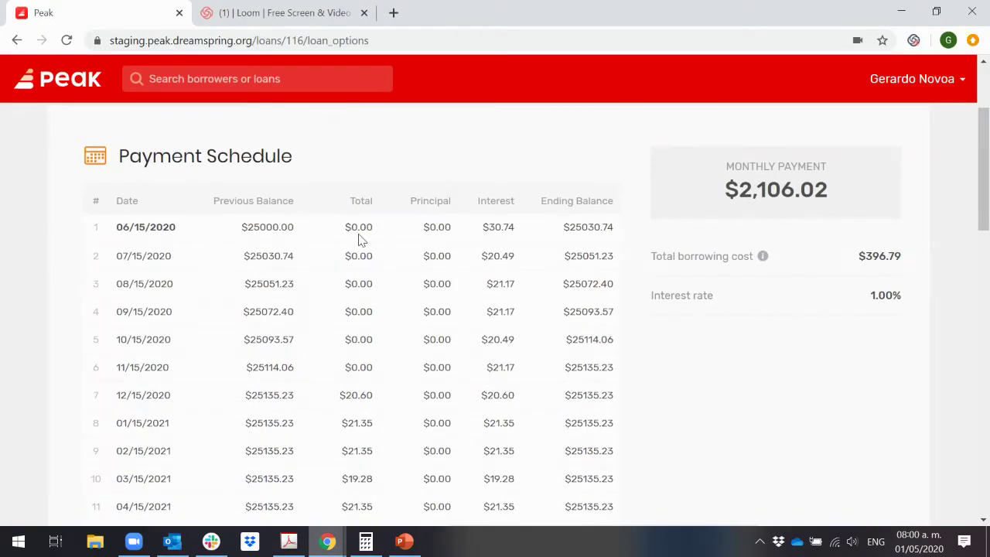
scroll(358, 240, down, 1)
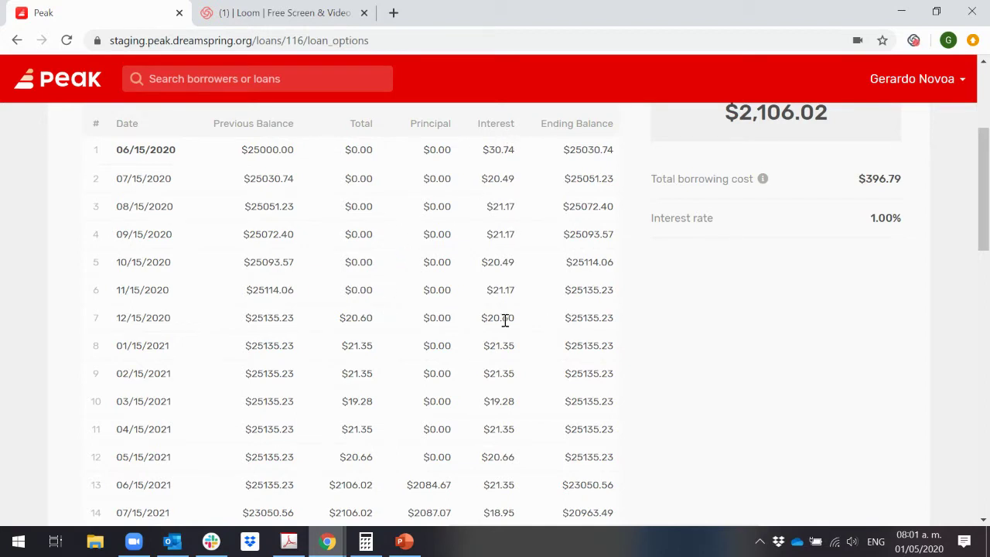
Switch back to the closing process PDF in Acrobat and read section 4 on the payment day options.
mouse_move(315, 543)
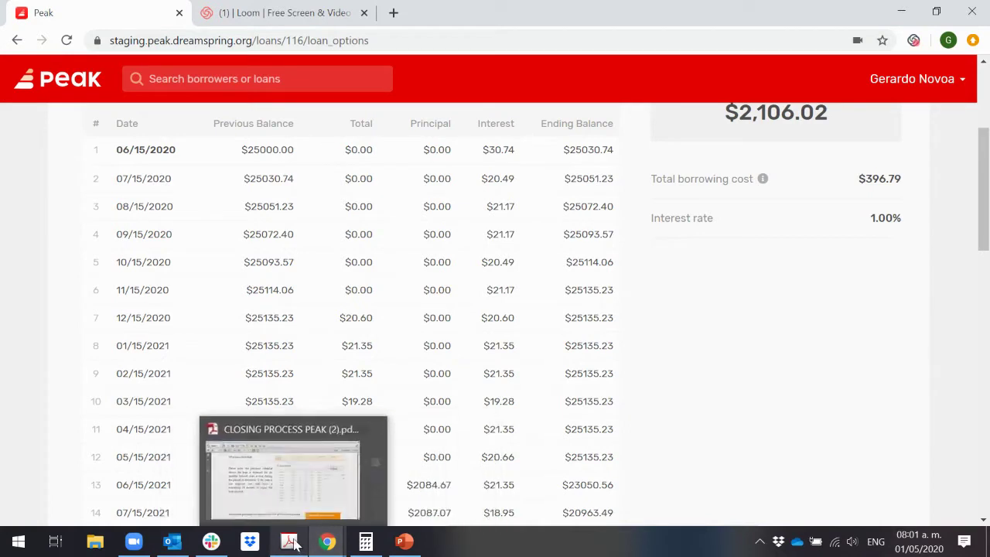
click(288, 491)
scroll(375, 259, down, 5)
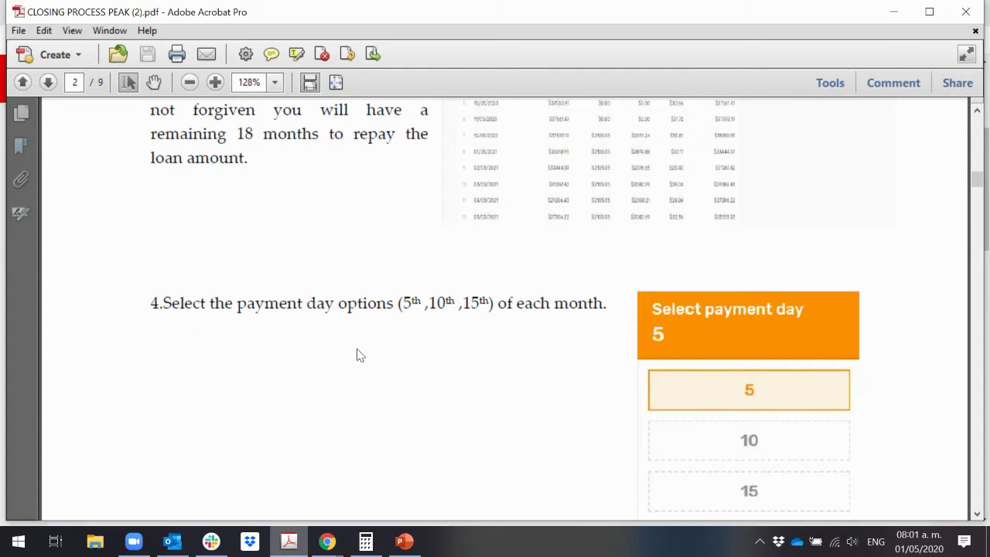
scroll(477, 338, down, 2)
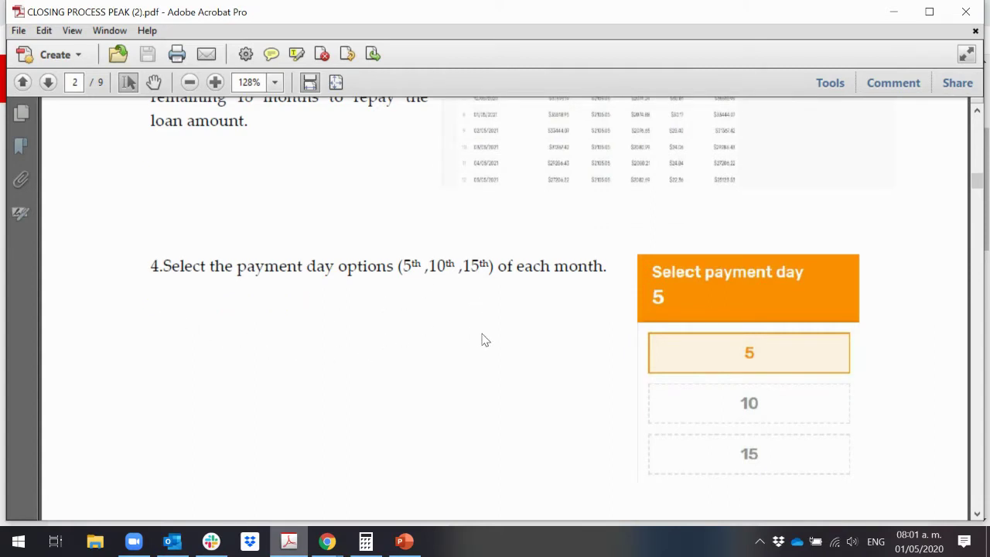
Return to the Peak loan page in Chrome, show the available payment days, and close the choices without changing the selection.
mouse_move(362, 526)
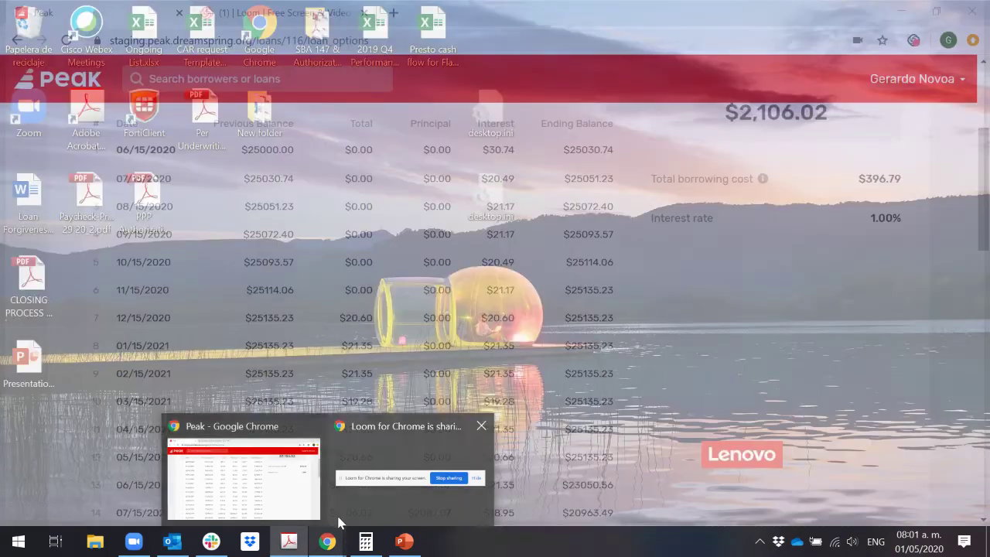
mouse_move(405, 539)
mouse_move(328, 541)
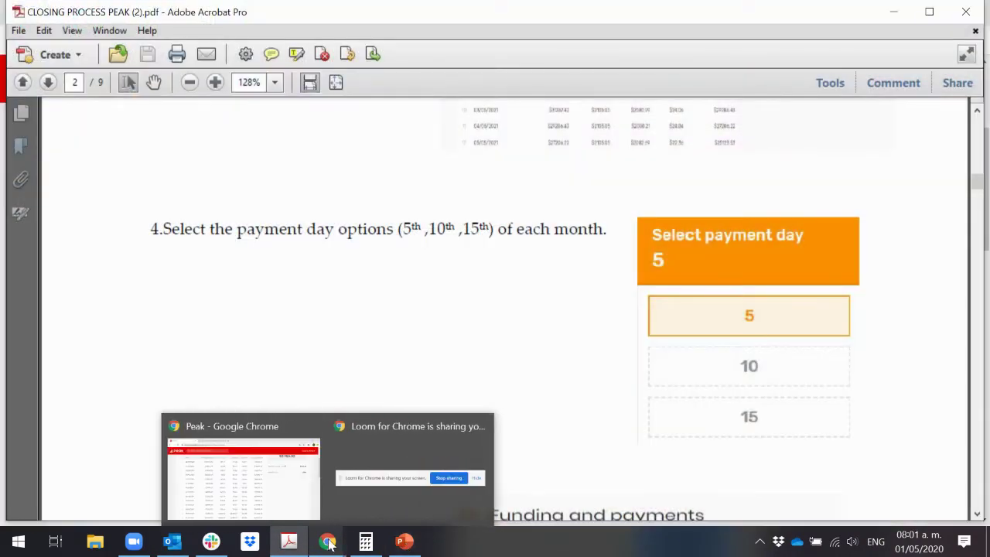
click(240, 472)
scroll(552, 294, up, 3)
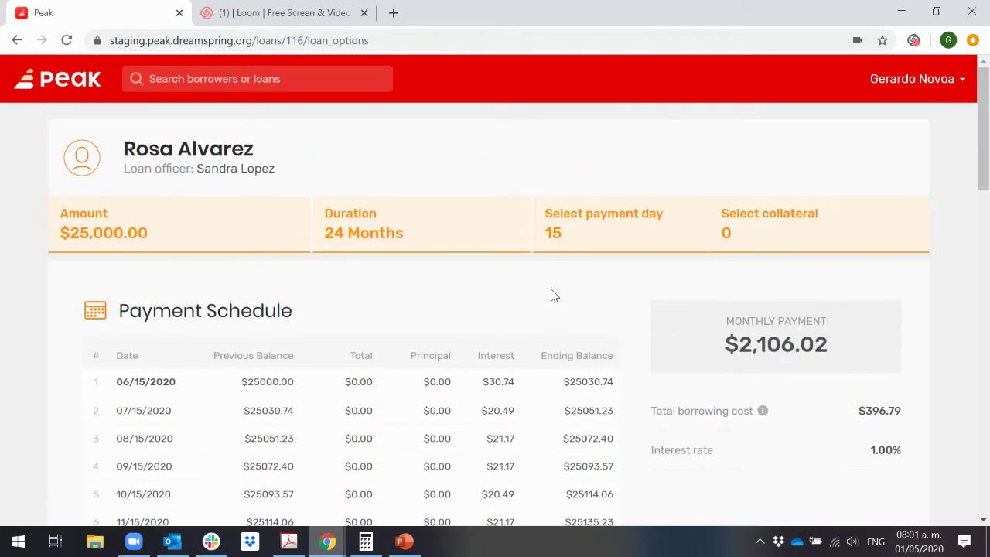
click(588, 246)
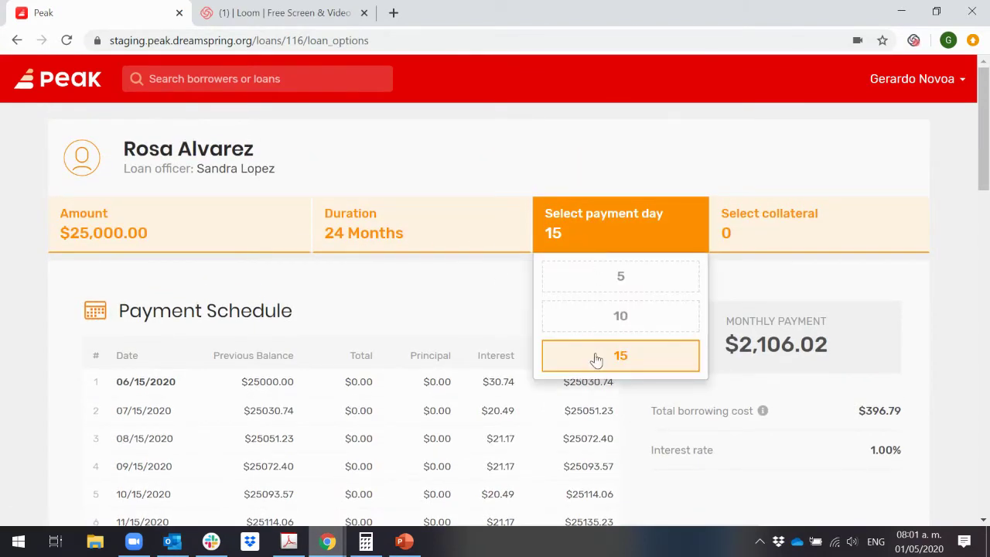
click(499, 310)
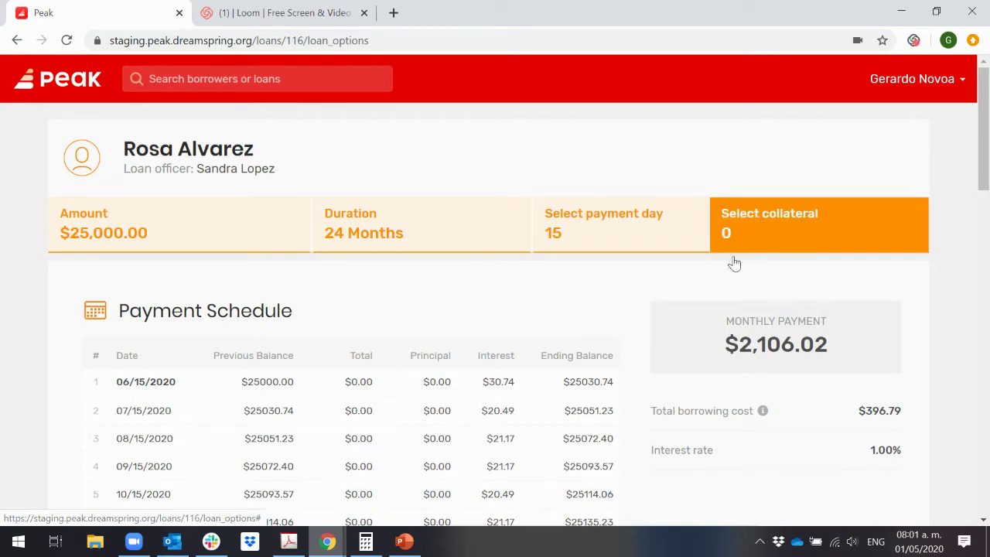
Examine the monthly payment and total borrowing cost beside the payment schedule, and highlight the interest rate value.
scroll(714, 274, down, 1)
scroll(713, 274, down, 1)
scroll(714, 272, down, 4)
scroll(715, 272, up, 2)
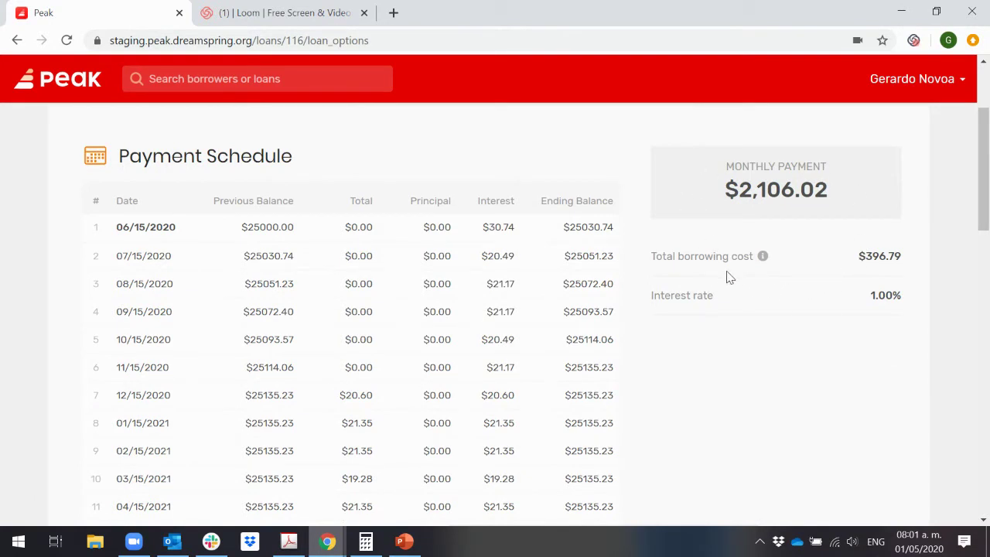
mouse_move(766, 262)
drag(869, 295, 913, 295)
scroll(870, 305, up, 1)
scroll(662, 332, down, 1)
scroll(695, 280, up, 1)
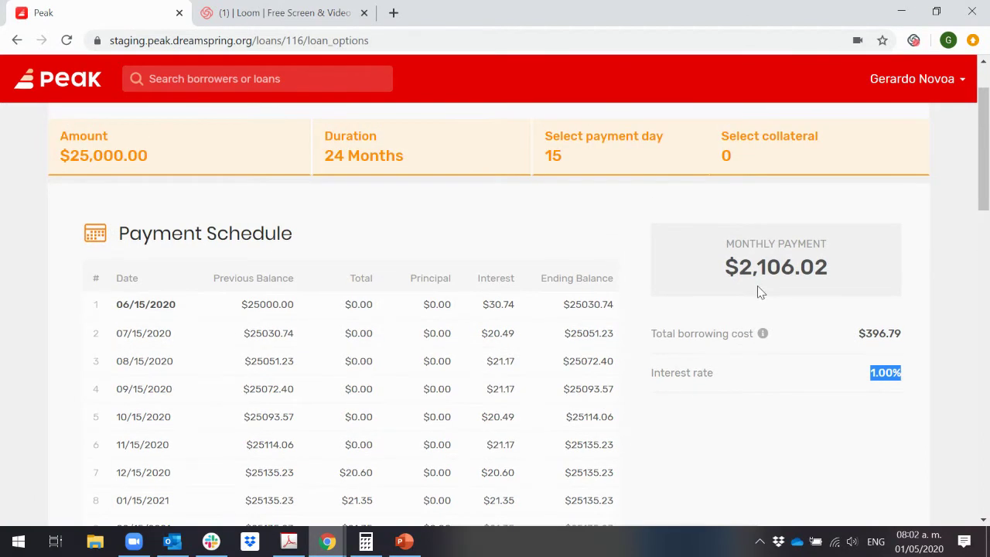
Look through the rest of the payment schedule to the Funding and payments and Notification settings sections below it.
scroll(634, 320, down, 3)
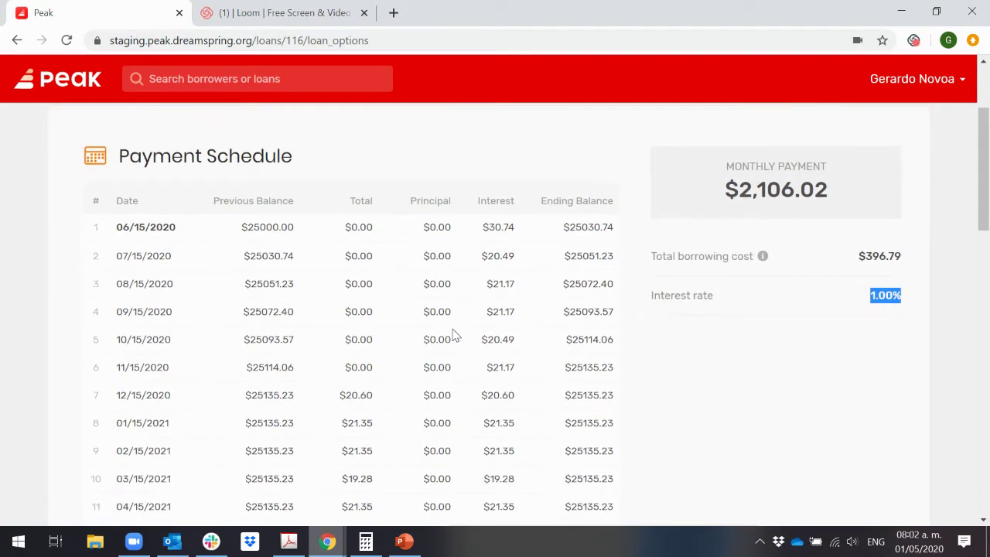
scroll(454, 335, down, 7)
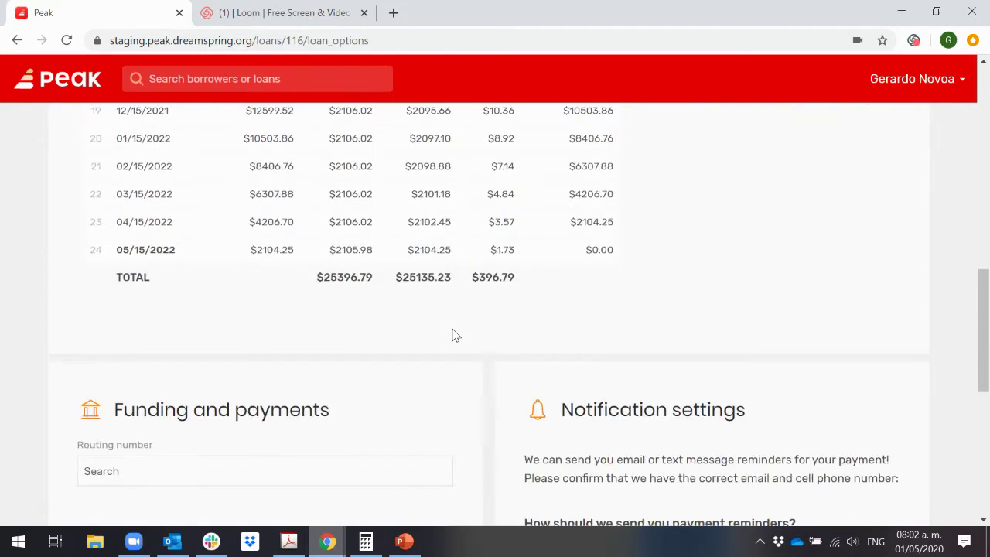
scroll(453, 336, up, 2)
scroll(453, 330, down, 1)
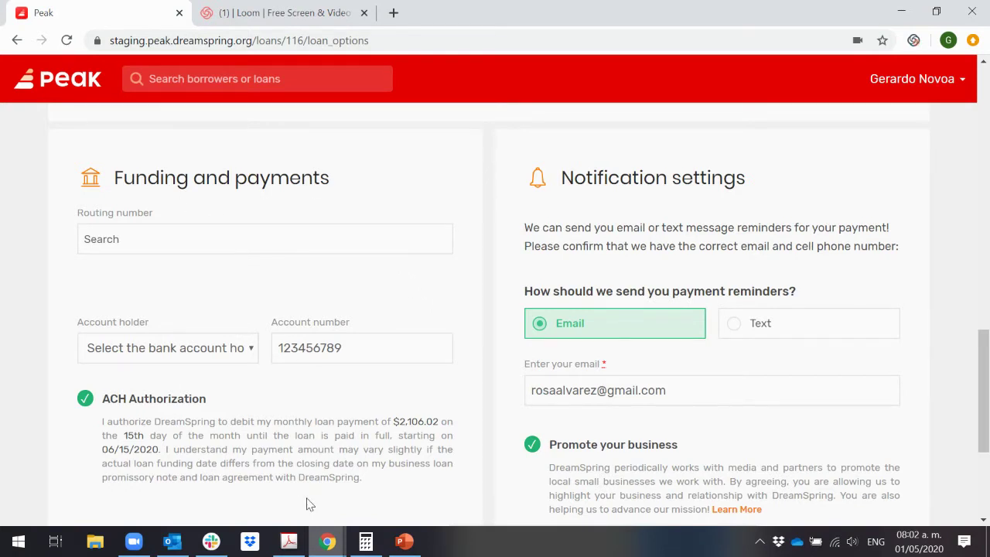
Switch to the closing process PDF in Acrobat, dismiss the email notification, and read section 5 on bank account information.
mouse_move(328, 542)
click(289, 541)
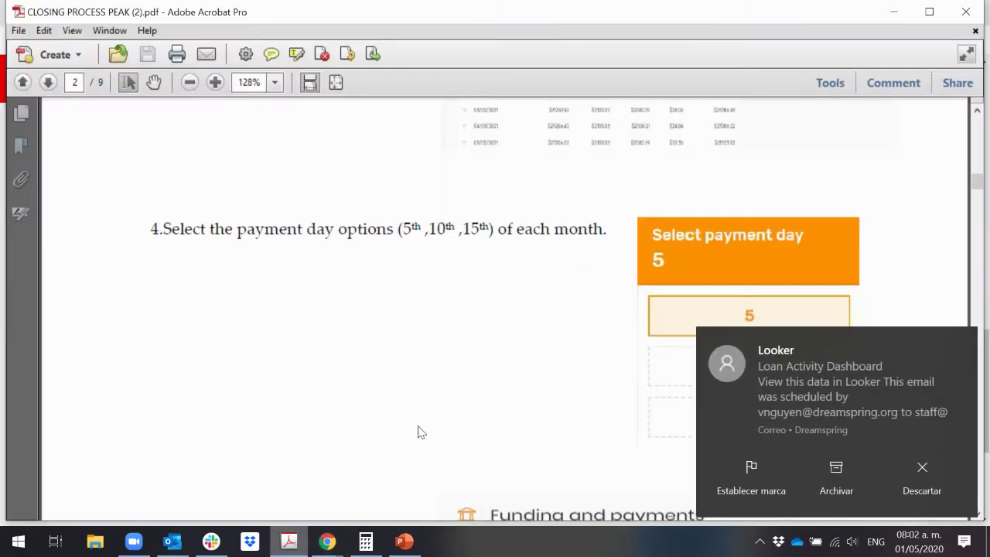
click(937, 479)
scroll(541, 361, down, 3)
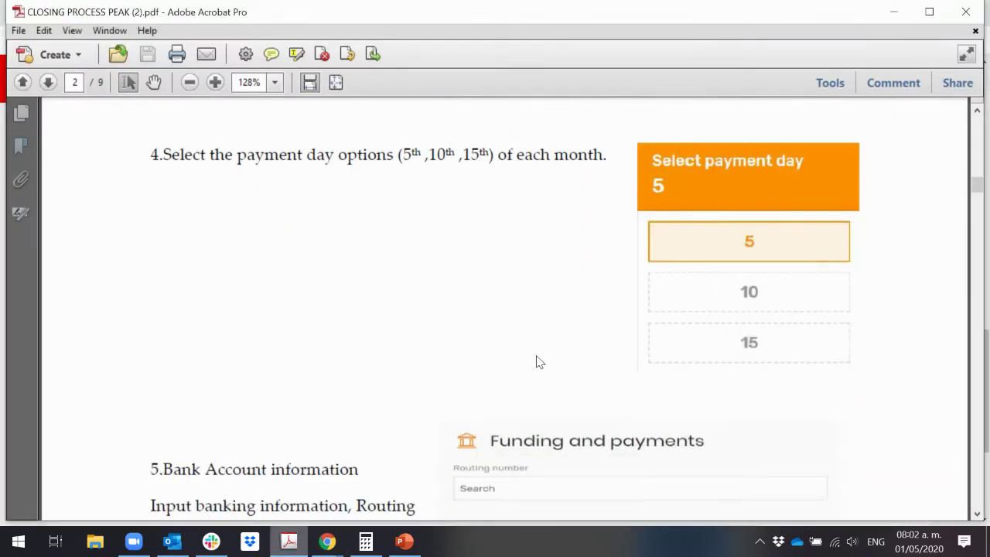
scroll(540, 362, down, 7)
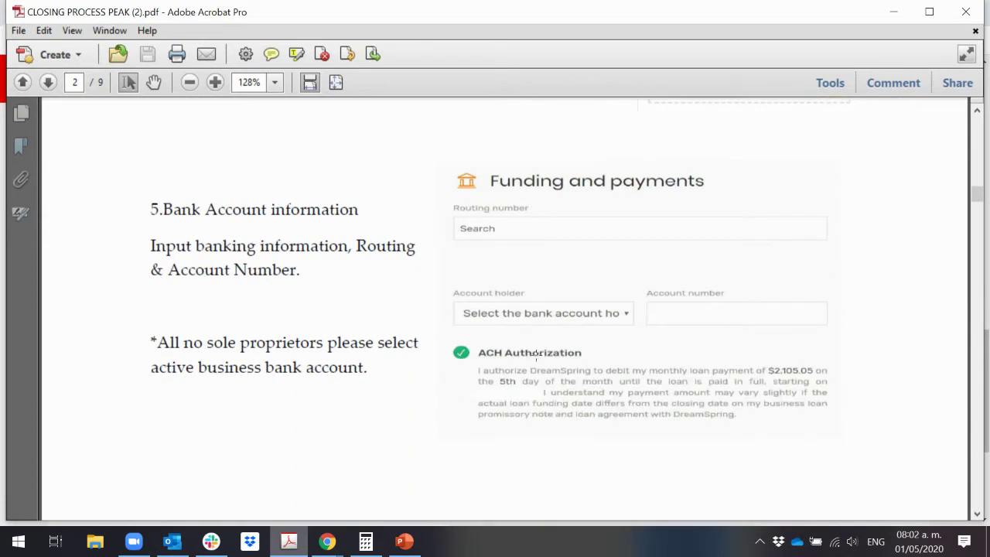
scroll(536, 355, up, 1)
scroll(375, 384, down, 1)
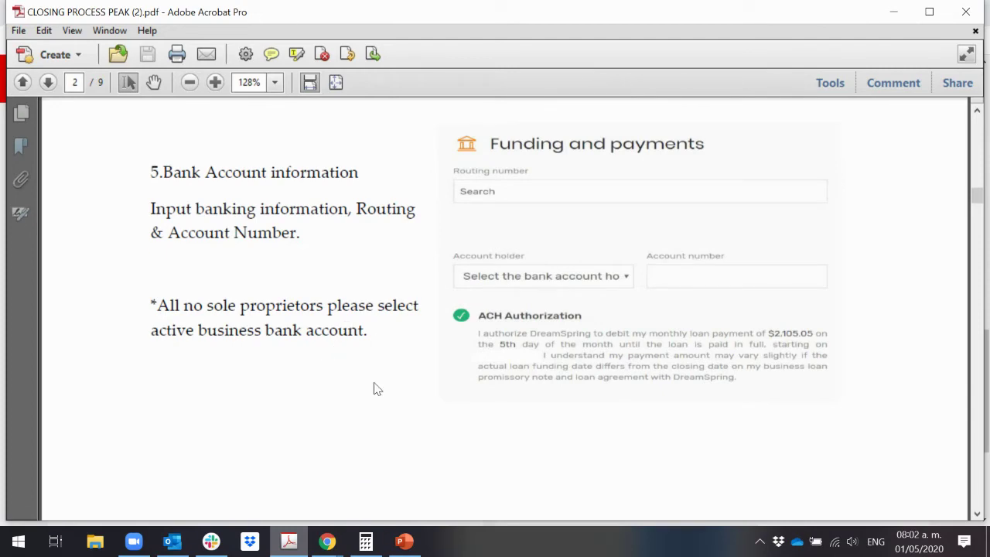
Return to the Peak loan page in Chrome, dismiss the email notification, and choose the business as the bank account holder.
click(326, 541)
click(286, 504)
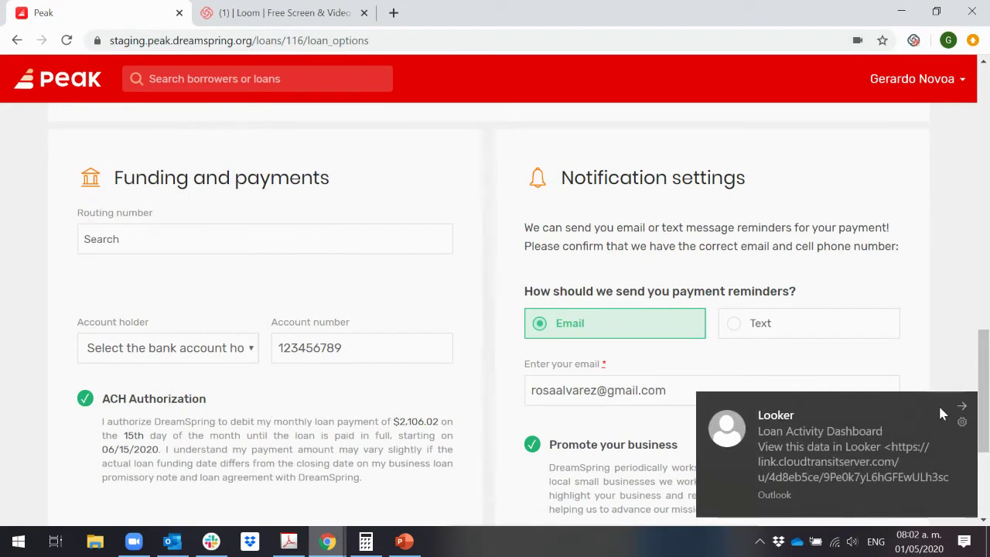
click(961, 406)
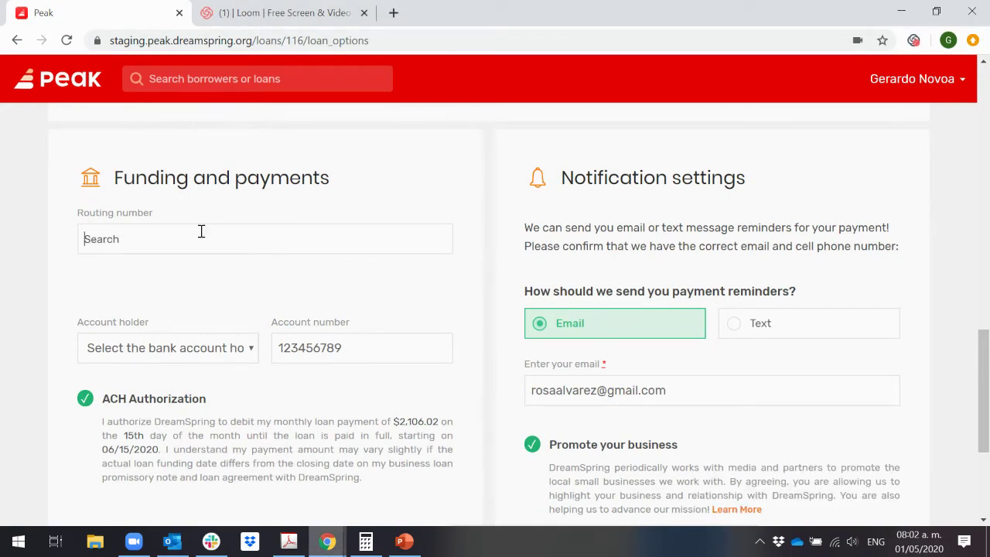
click(225, 356)
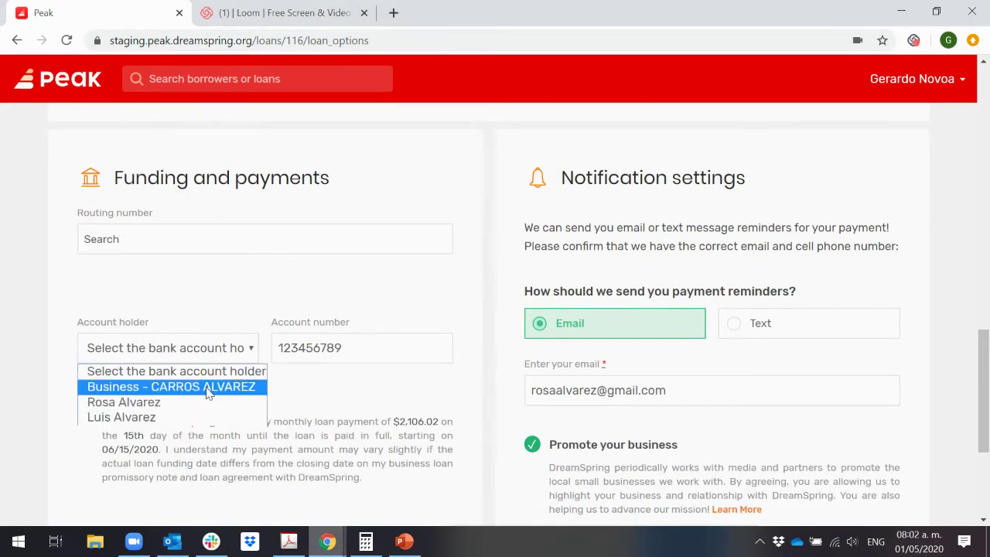
click(208, 389)
click(223, 357)
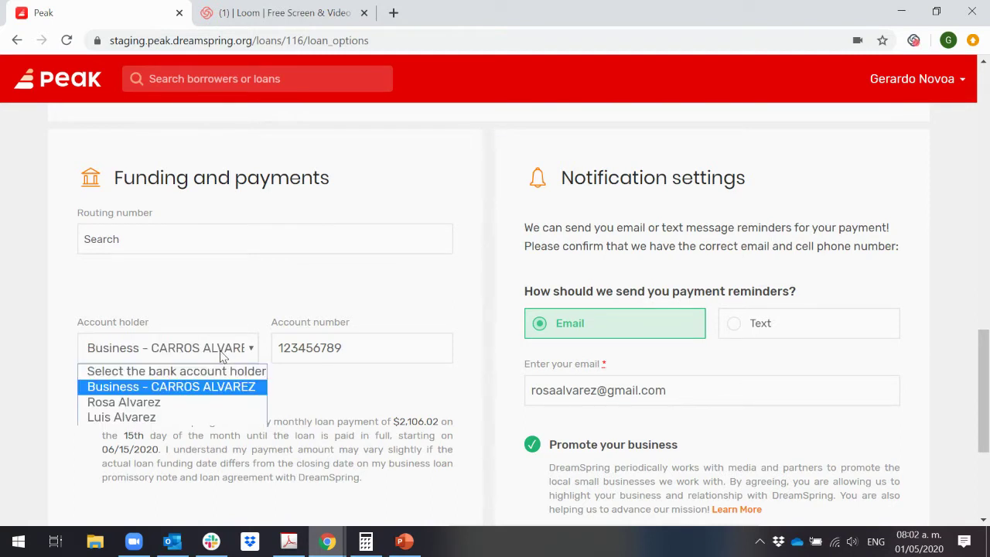
click(219, 394)
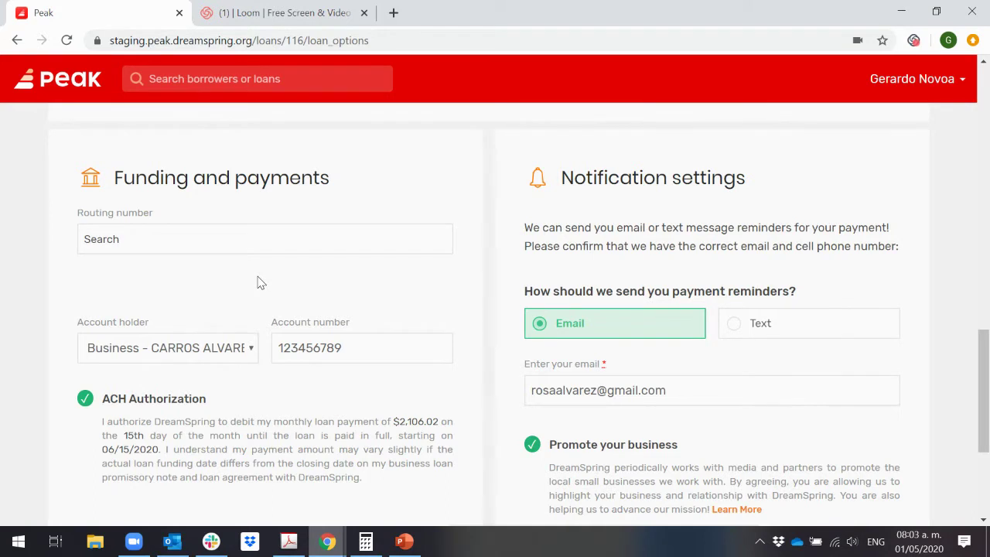
Enter the bank routing number under Funding and payments and select the matching 1ST BANK IN HOMINY entry.
text(10)
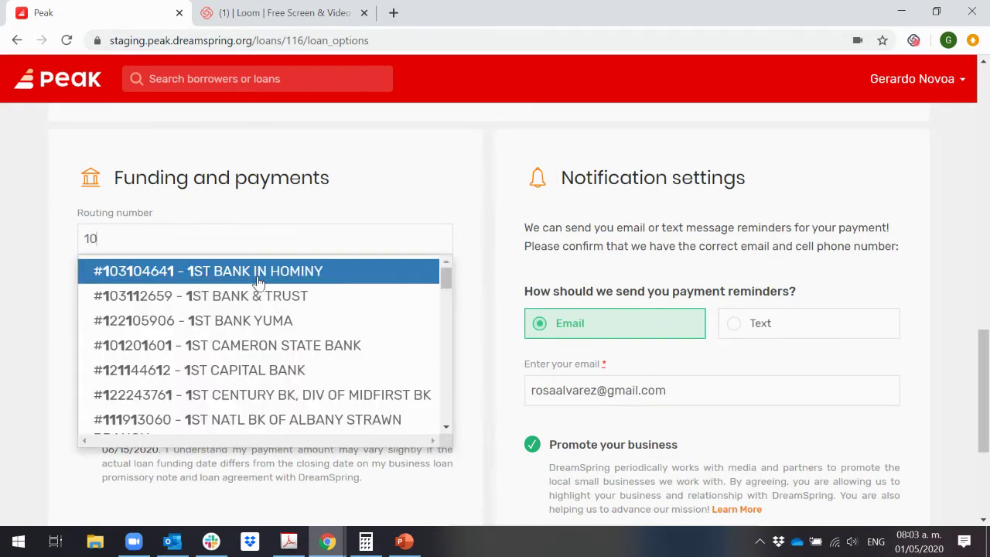
text(3104641)
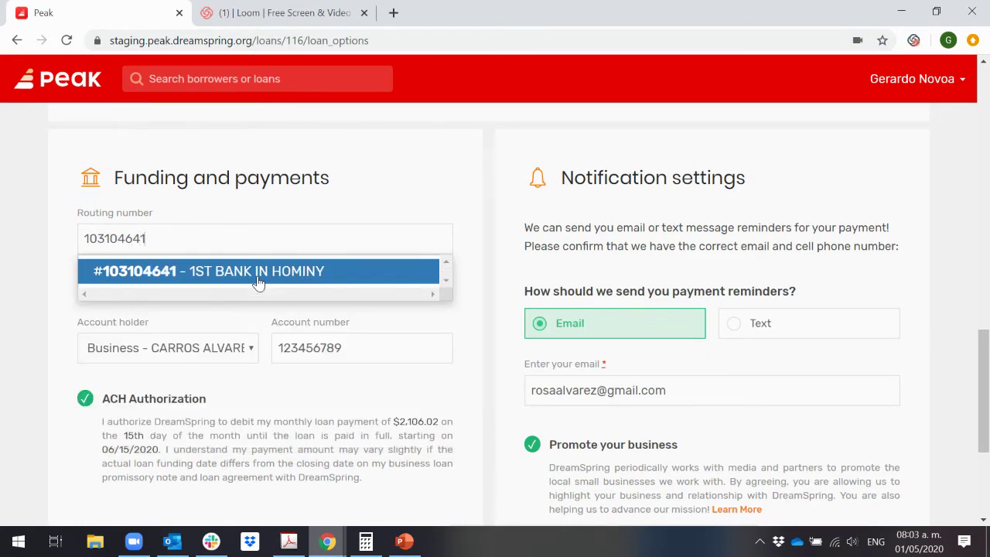
click(258, 279)
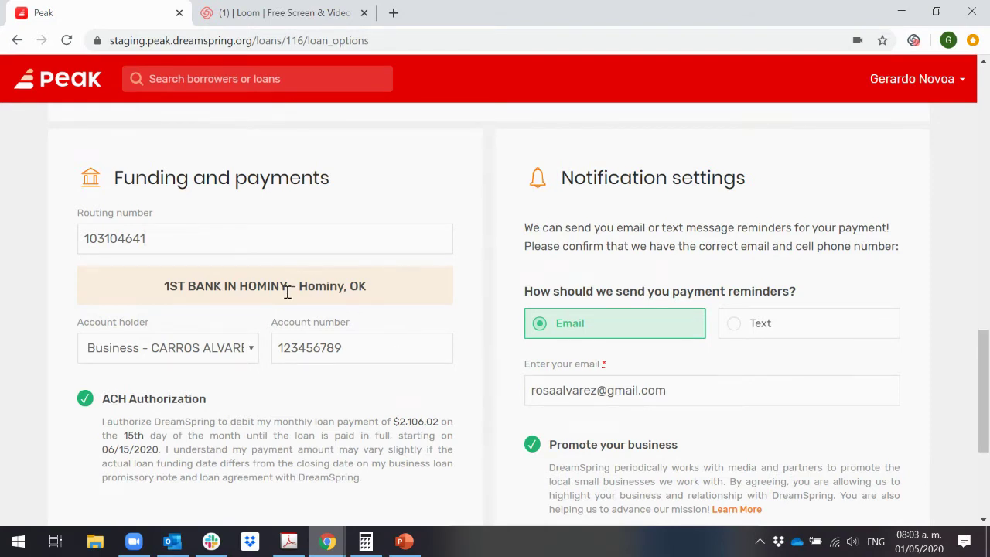
scroll(391, 273, up, 1)
scroll(114, 309, down, 2)
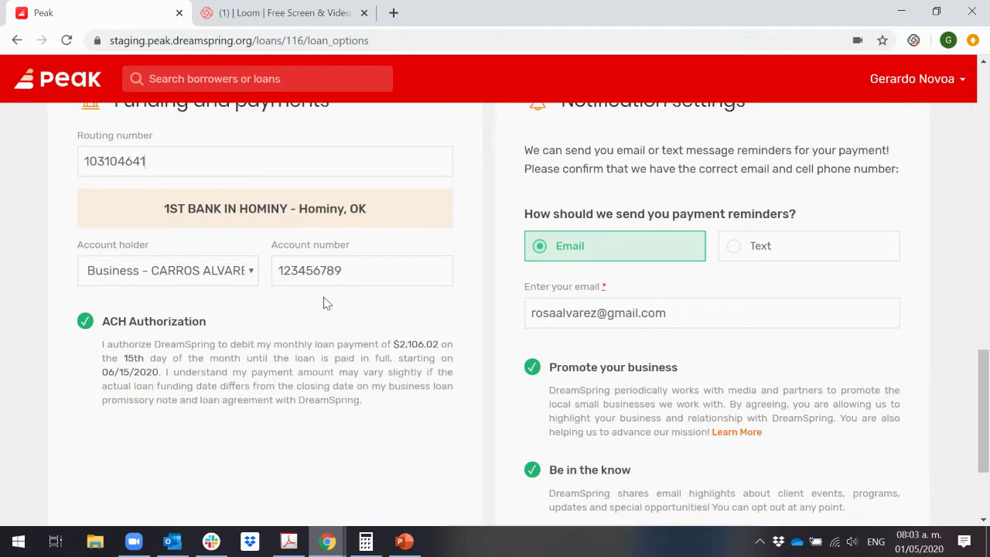
Switch to the closing process PDF in Acrobat and read the ACH Authorization part of section 5.
mouse_move(303, 546)
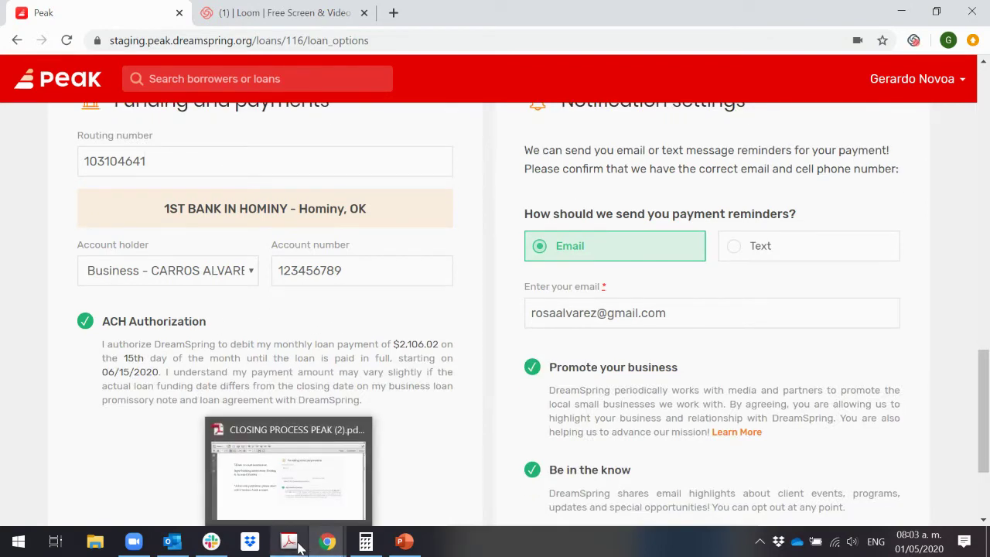
click(298, 501)
scroll(338, 416, up, 1)
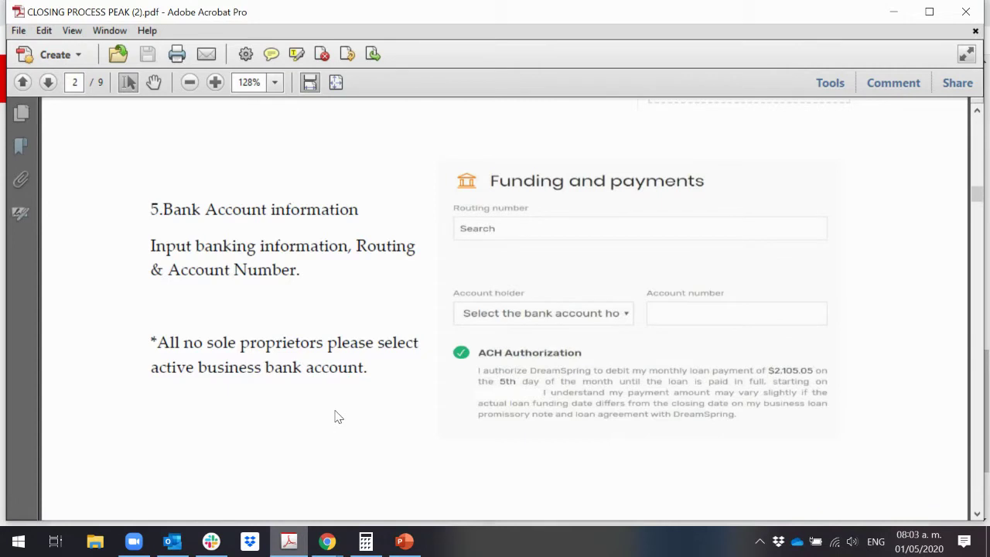
scroll(338, 417, down, 2)
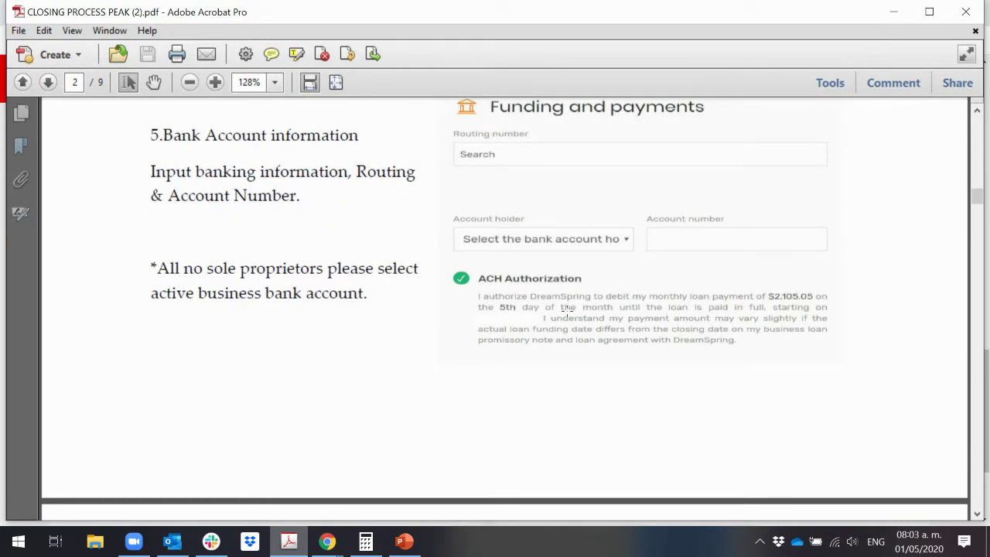
scroll(569, 310, down, 2)
mouse_move(327, 541)
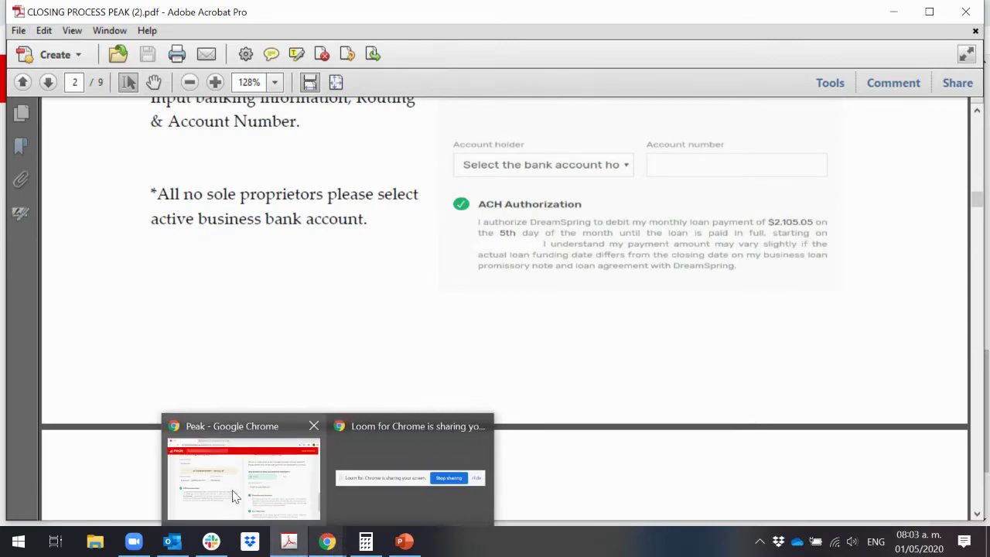
Return to the Peak loan page in Chrome and highlight the ACH Authorization heading and its paragraph for reading.
click(236, 496)
drag(106, 323, 401, 412)
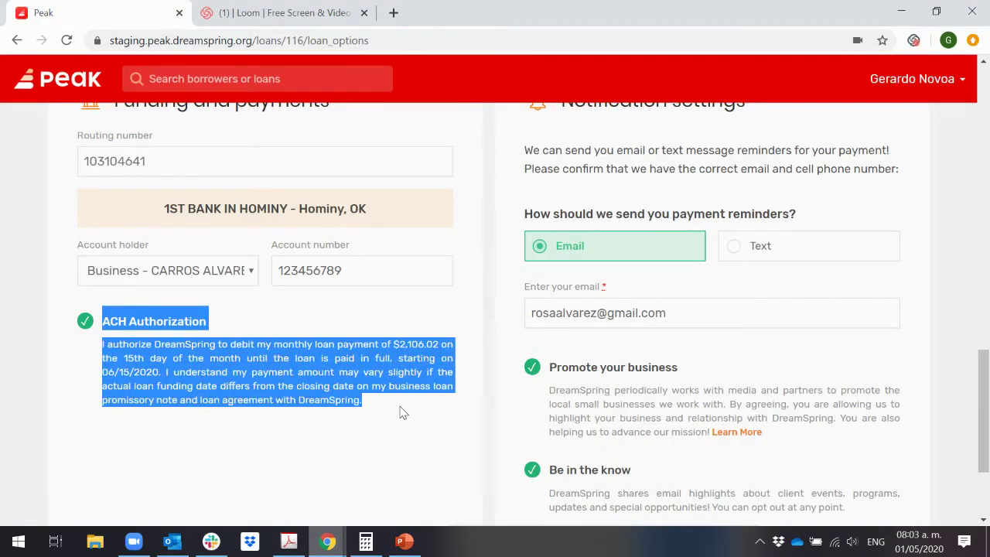
click(72, 345)
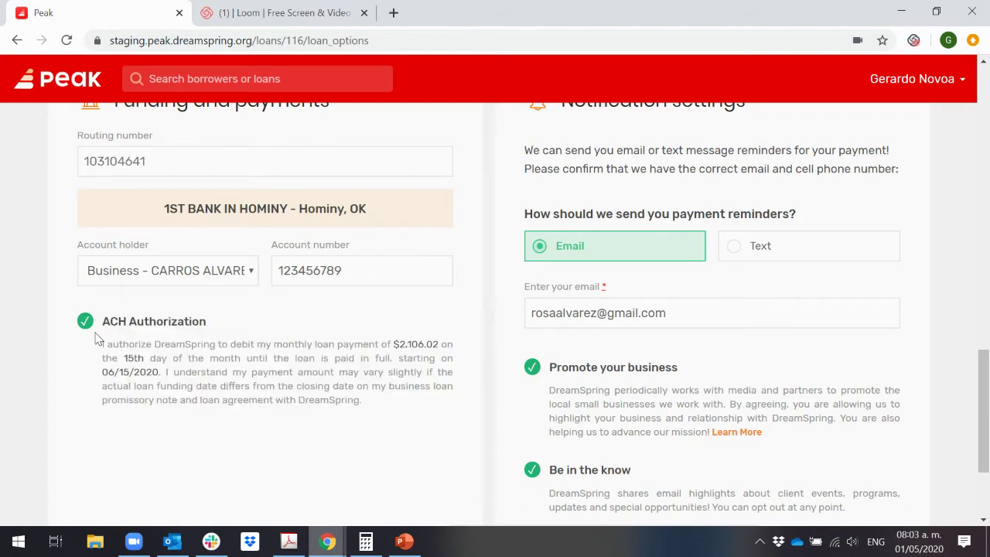
scroll(98, 339, up, 1)
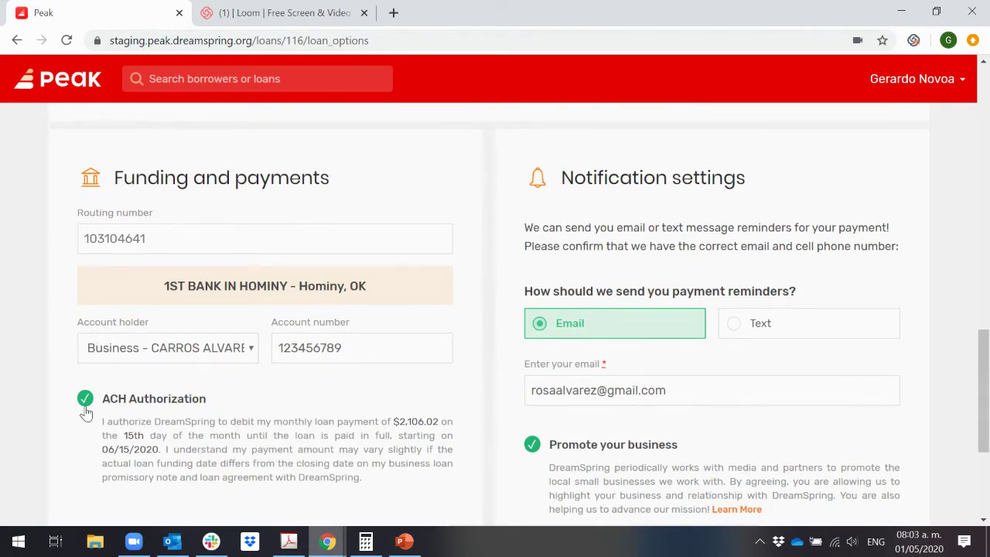
scroll(85, 413, down, 1)
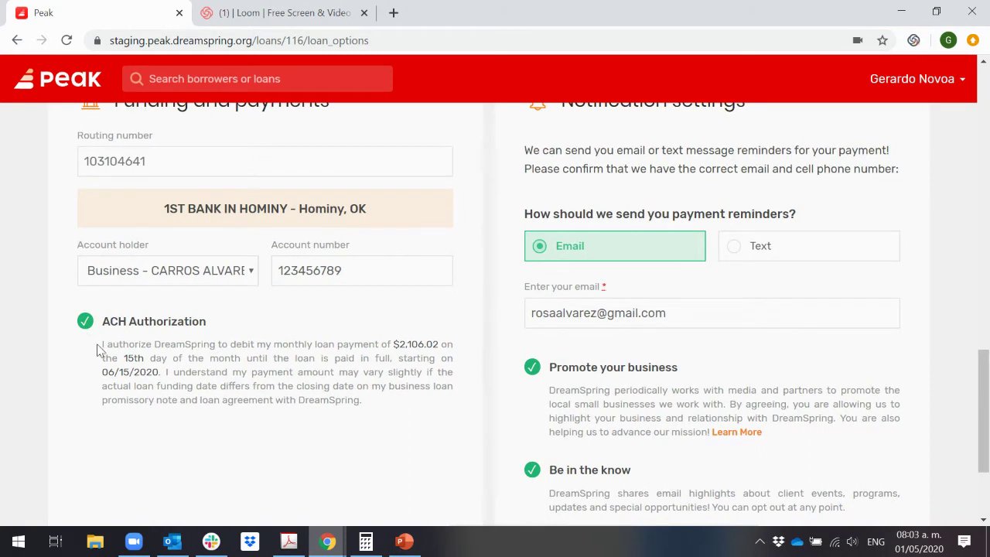
drag(101, 343, 368, 409)
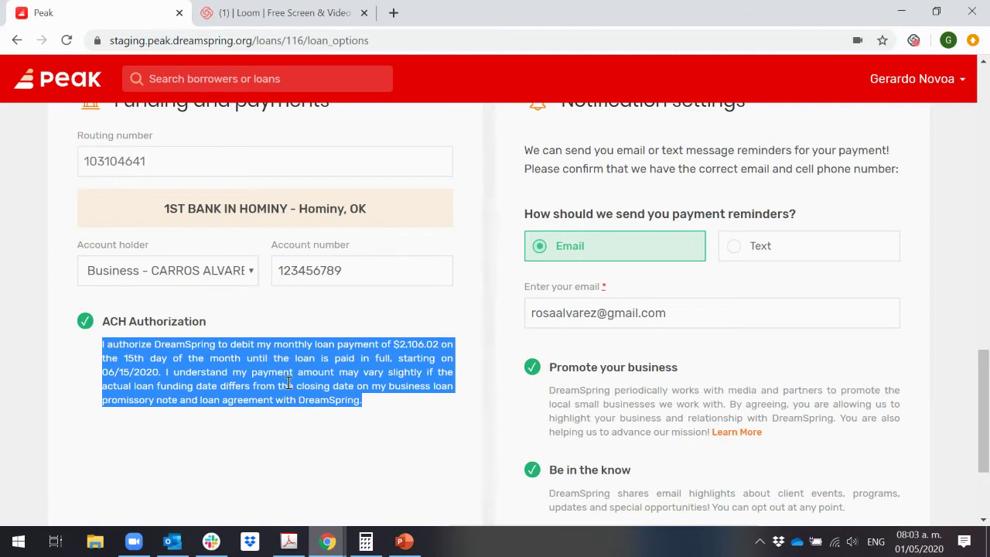
click(126, 385)
Highlight the payment start date in the ACH Authorization text and compare it with the first date in the Payment Schedule.
drag(102, 372, 164, 372)
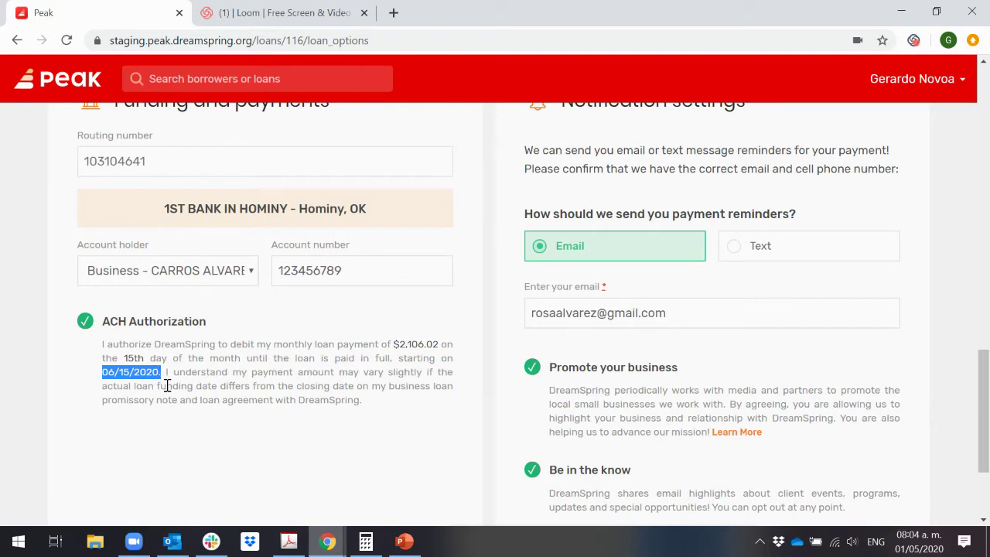
scroll(166, 387, up, 8)
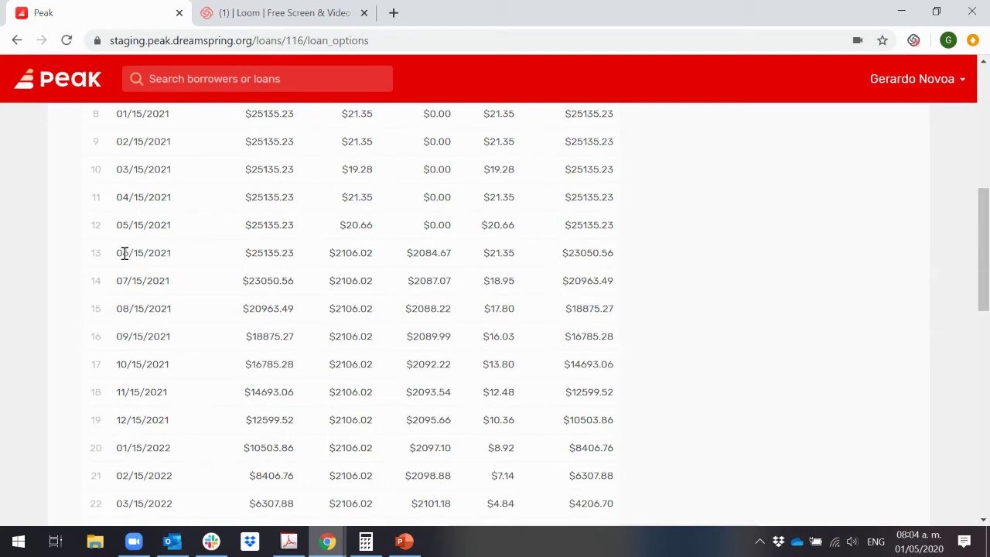
scroll(124, 253, up, 5)
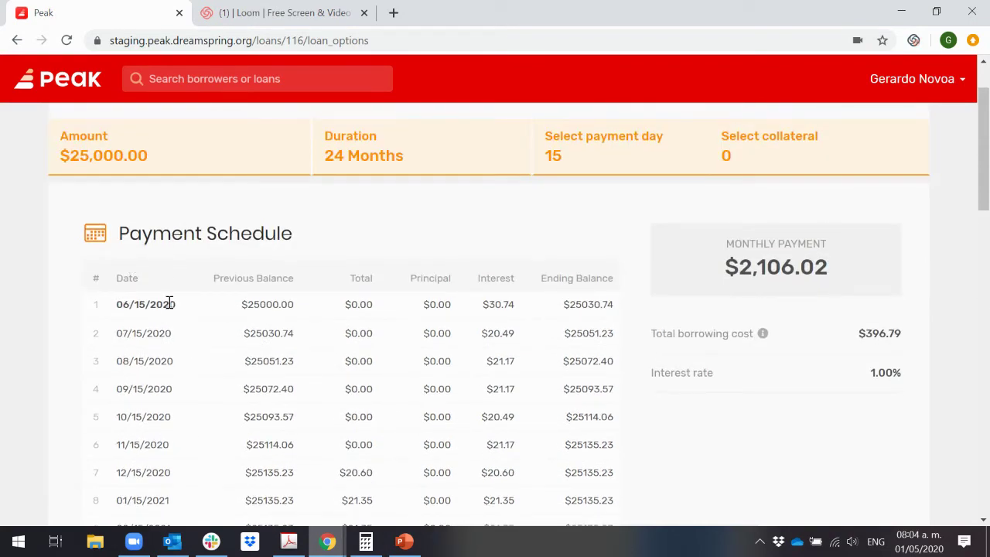
scroll(168, 306, down, 13)
scroll(172, 305, up, 1)
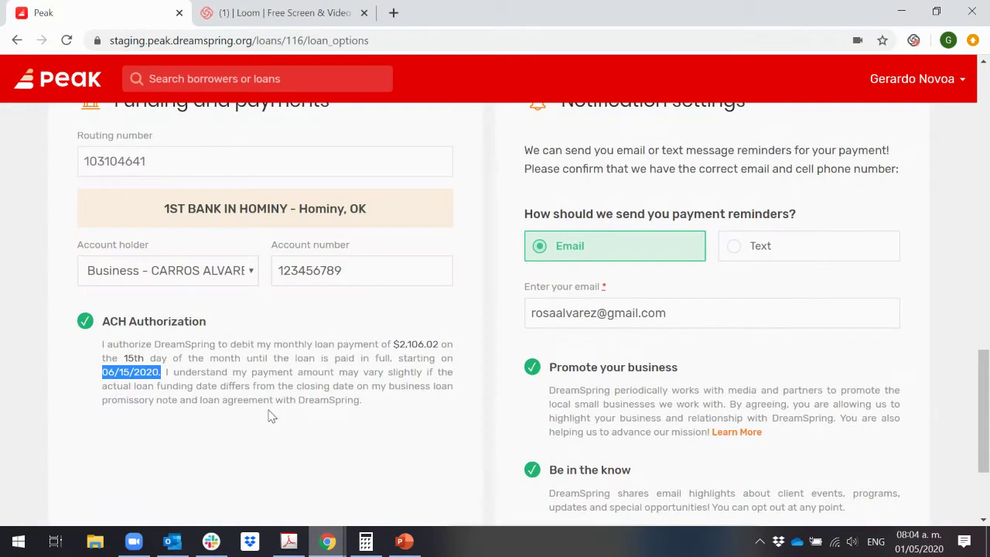
scroll(270, 398, down, 1)
click(280, 360)
Locate the Generate Loan Agreement option, switch to the closing process PDF in Acrobat, and read step 7 and its troubleshooting note.
scroll(271, 340, down, 1)
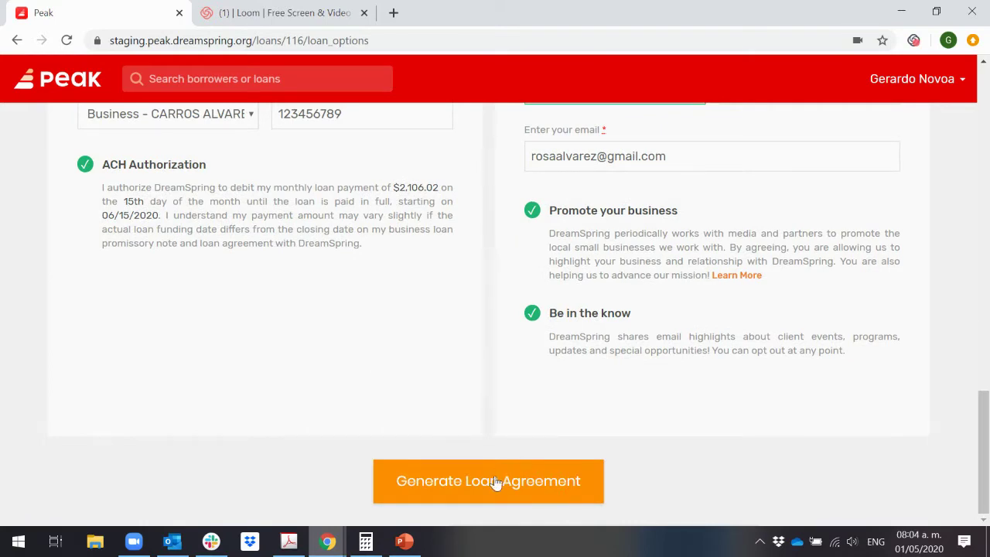
click(289, 542)
scroll(447, 427, down, 2)
scroll(447, 427, down, 10)
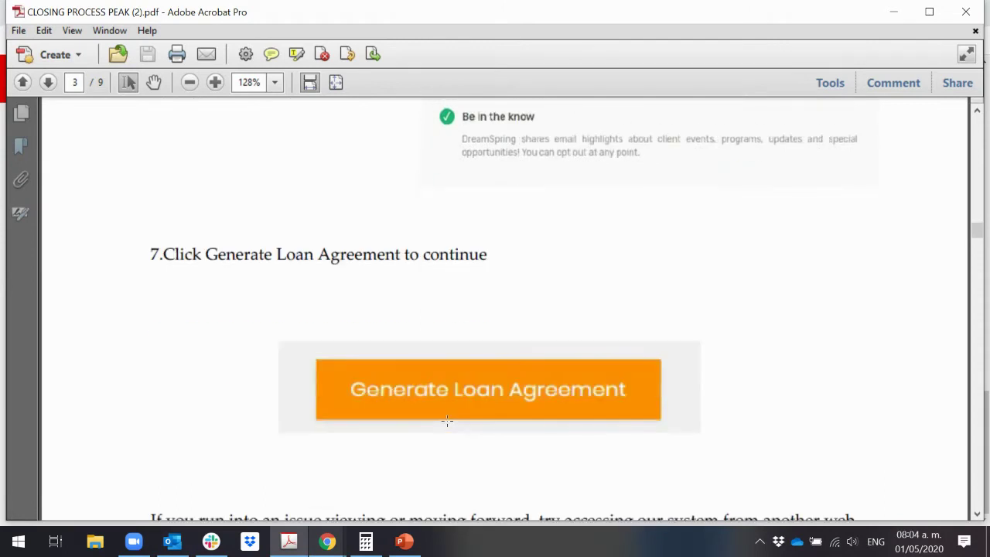
scroll(447, 421, down, 2)
scroll(446, 424, up, 1)
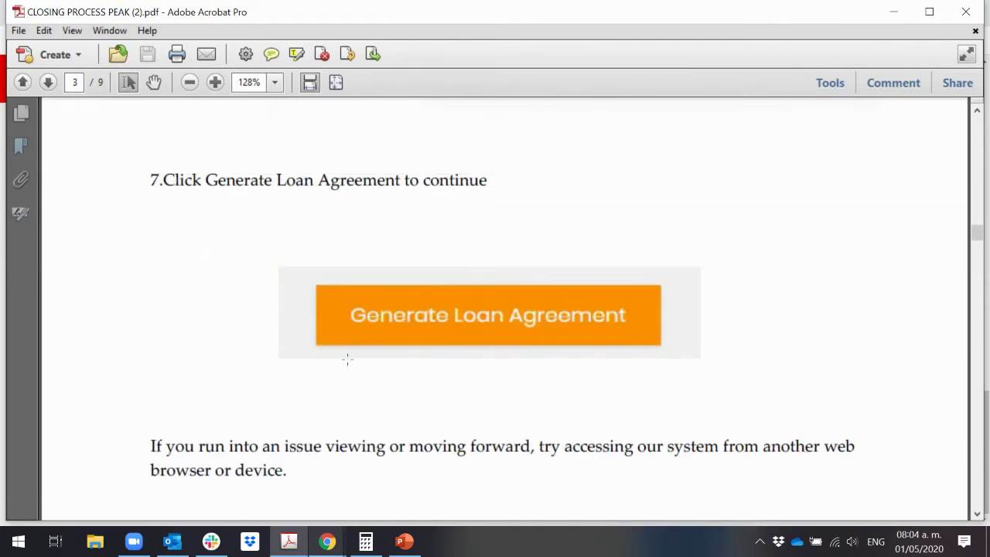
scroll(334, 304, down, 2)
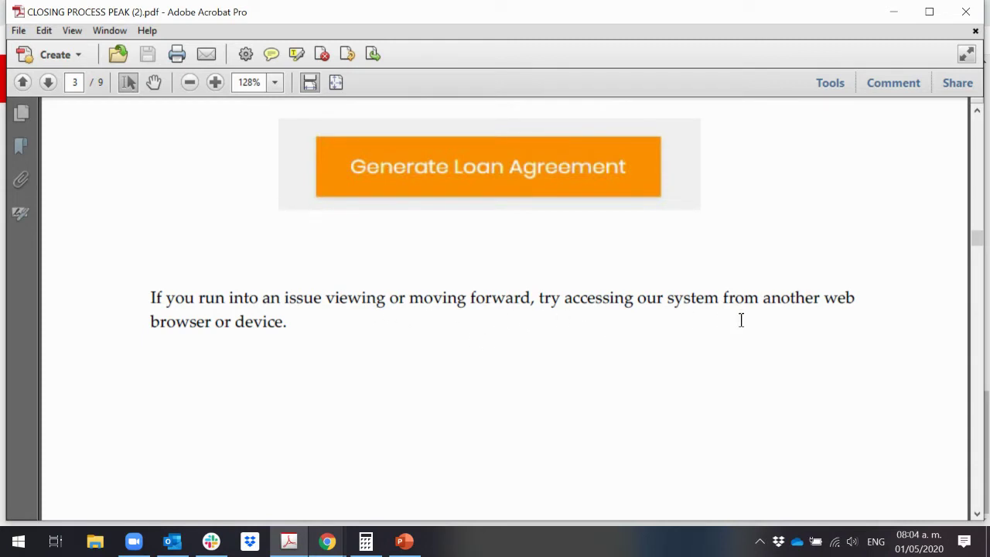
scroll(417, 325, up, 1)
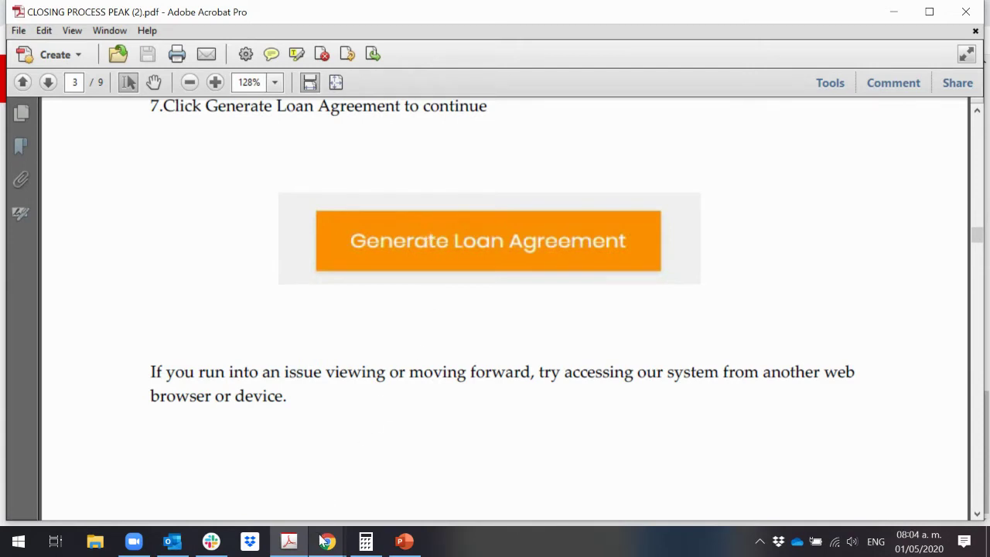
Return to the Peak loan page in Chrome, generate the loan agreement, and look over its opening sections.
mouse_move(325, 542)
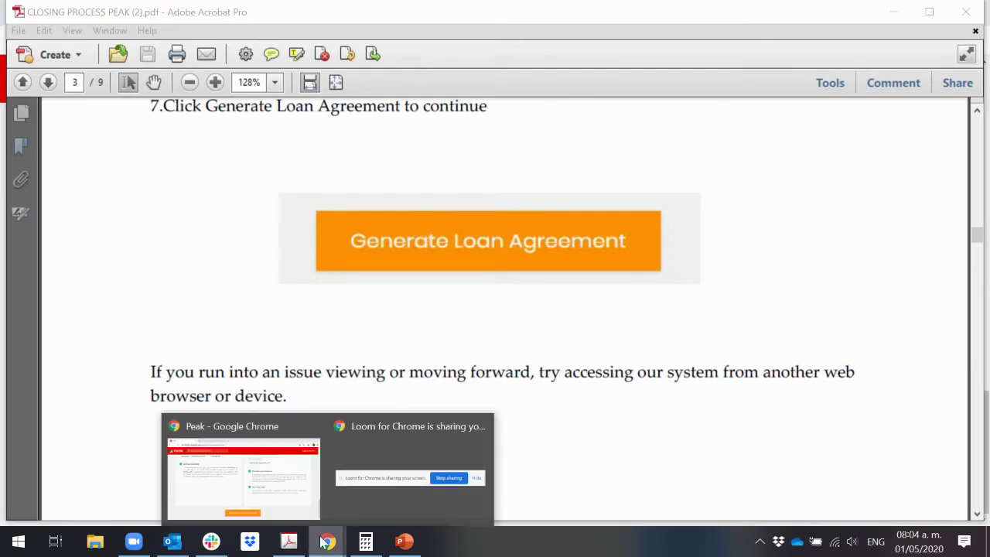
click(273, 502)
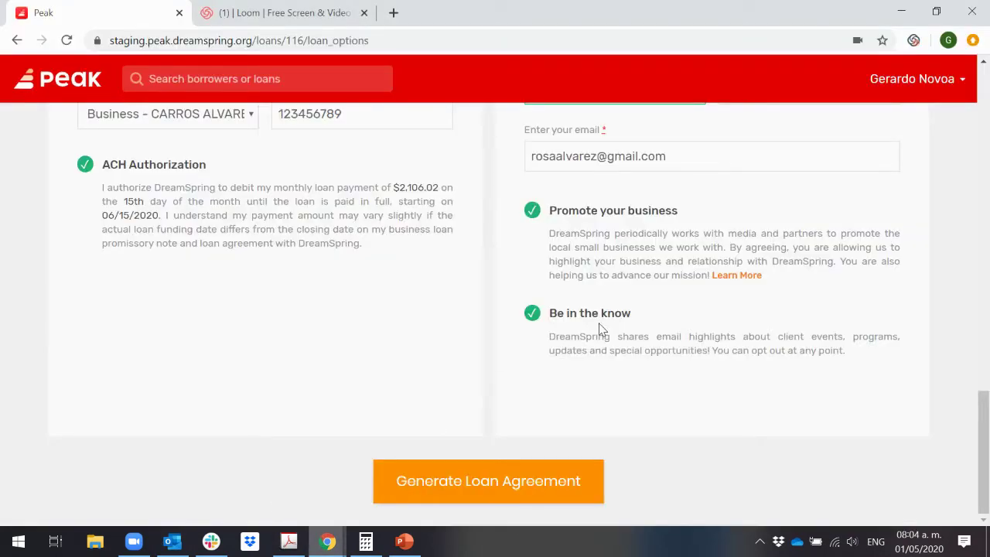
click(513, 485)
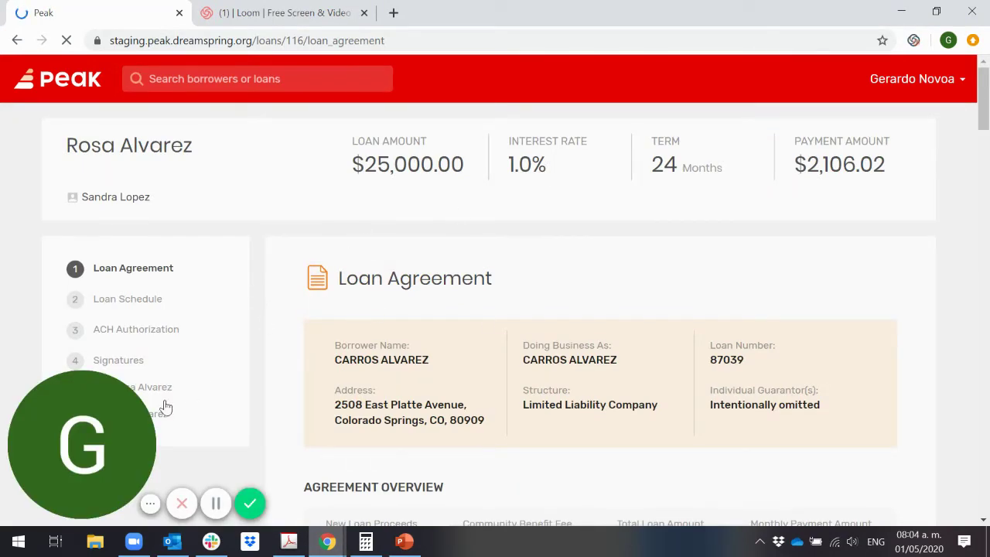
scroll(273, 301, down, 4)
scroll(274, 302, up, 2)
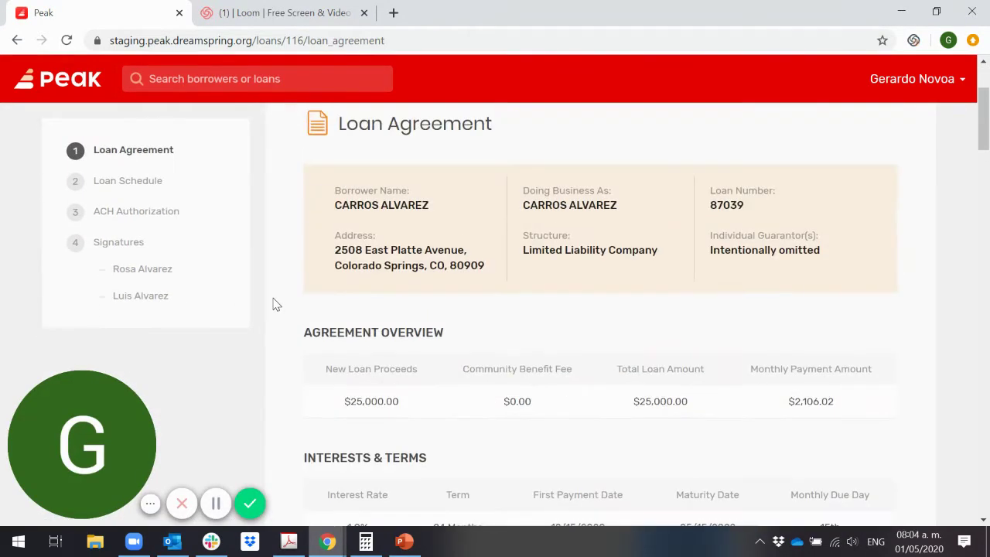
scroll(319, 324, up, 2)
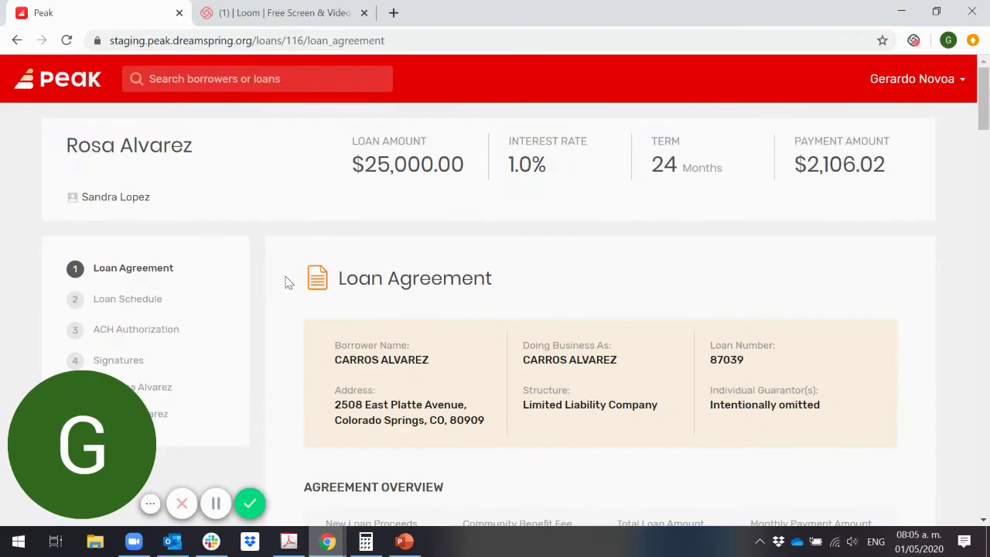
Examine the Loan Agreement's borrower details and Agreement Overview, highlighting the Borrower Name and Doing Business As entries.
scroll(371, 280, down, 1)
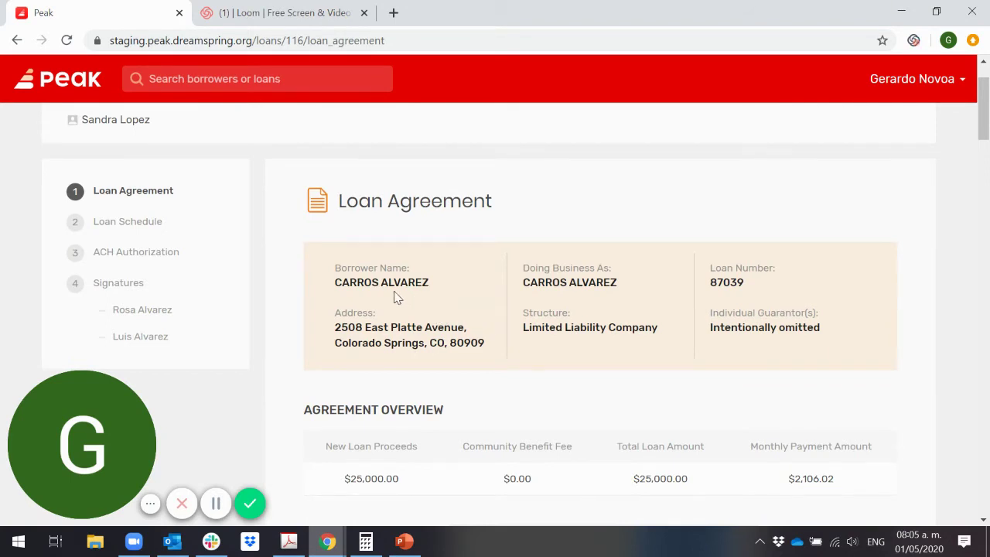
scroll(395, 296, down, 1)
scroll(348, 243, up, 1)
drag(451, 286, 331, 276)
click(478, 304)
drag(646, 299, 536, 249)
click(608, 299)
scroll(706, 300, down, 1)
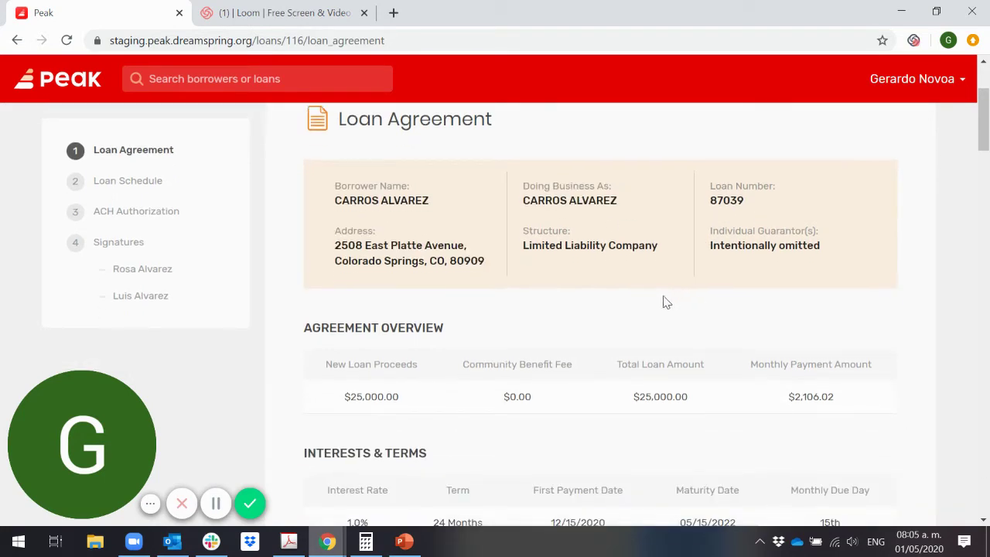
scroll(420, 343, down, 1)
scroll(428, 345, down, 2)
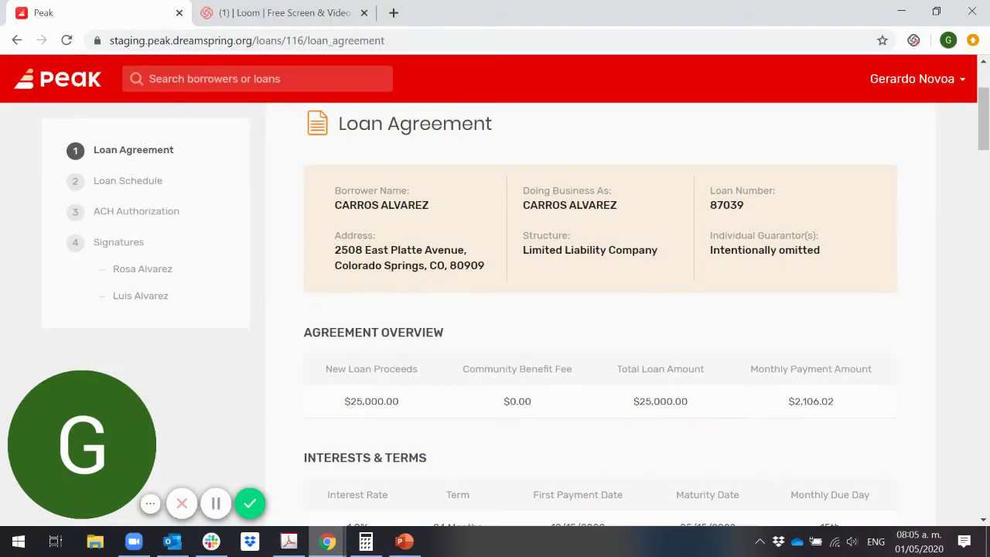
Switch to the closing process PDF in Acrobat and read the Loan Agreement instructions through step 8 about marking it as read.
mouse_move(288, 541)
click(249, 453)
scroll(300, 412, down, 10)
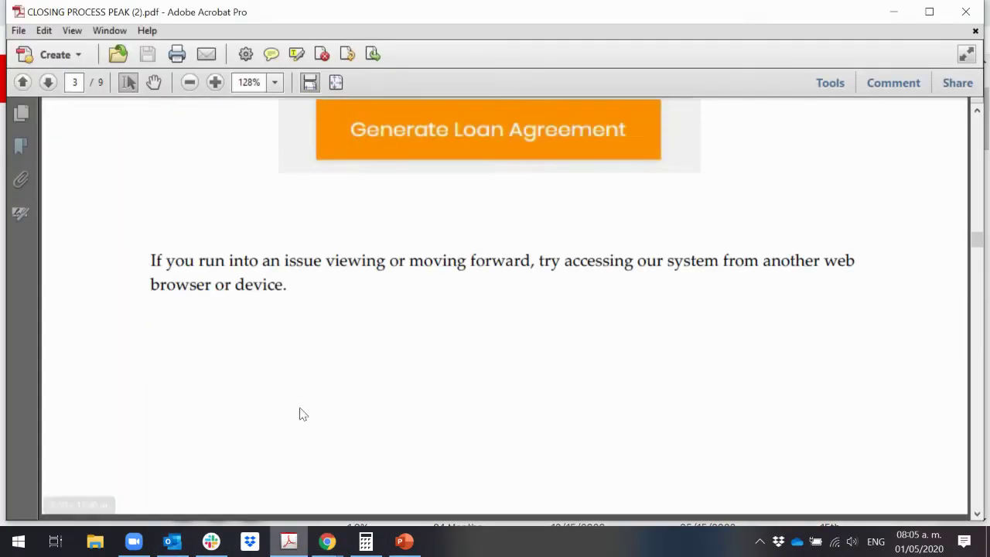
scroll(300, 407, down, 4)
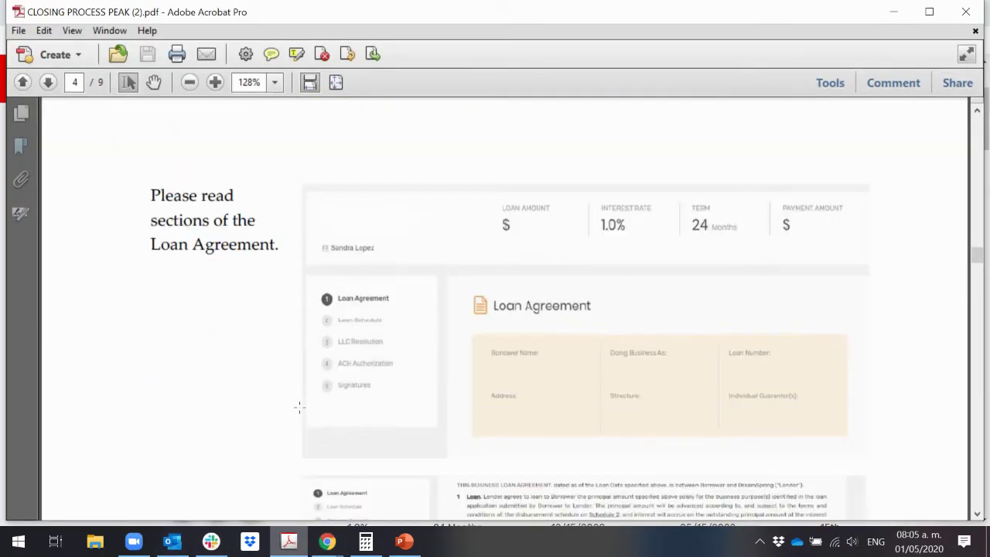
scroll(299, 408, up, 1)
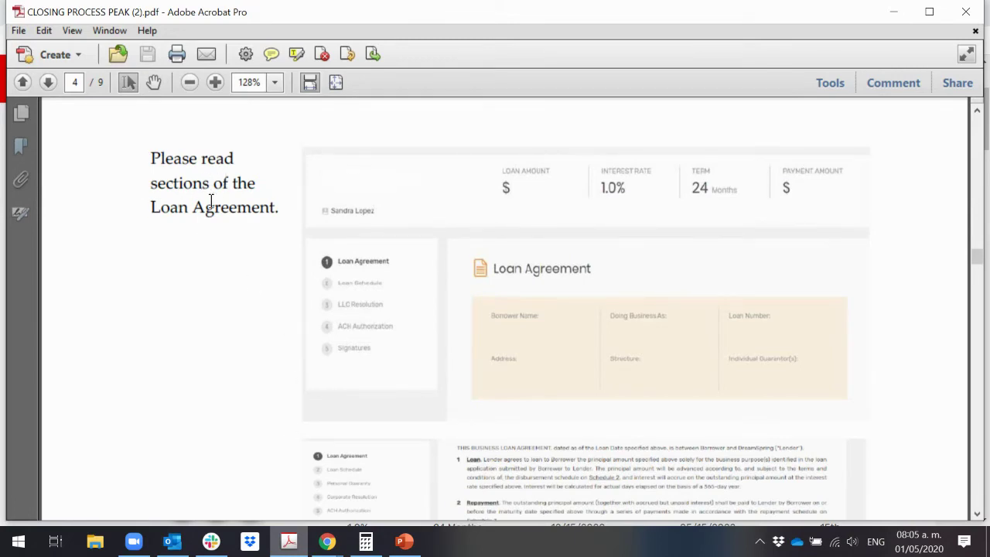
scroll(239, 227, down, 5)
scroll(265, 249, down, 4)
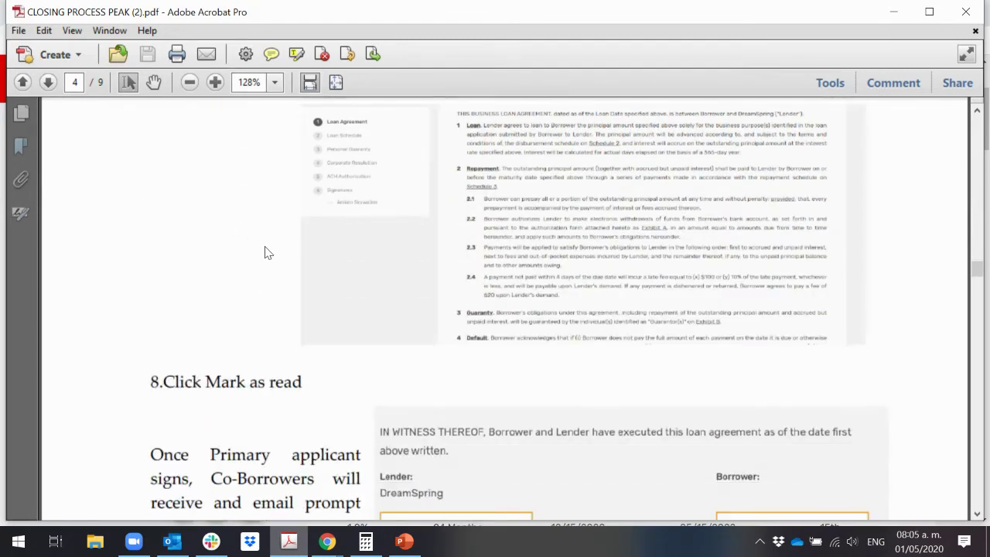
scroll(266, 252, down, 2)
scroll(295, 328, down, 2)
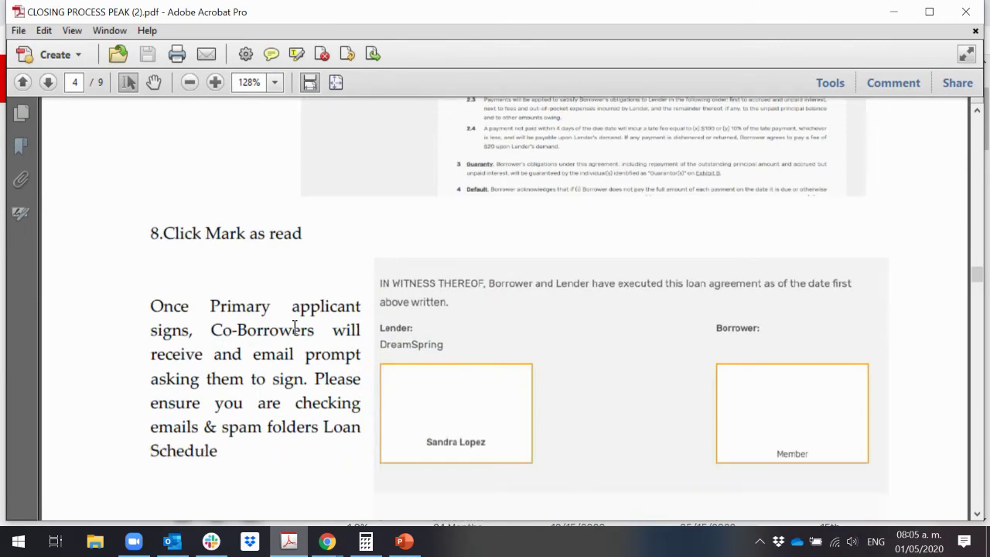
Return to the Peak loan page and review the Loan Agreement from Interests & Terms through its clauses to the signature boxes.
click(893, 11)
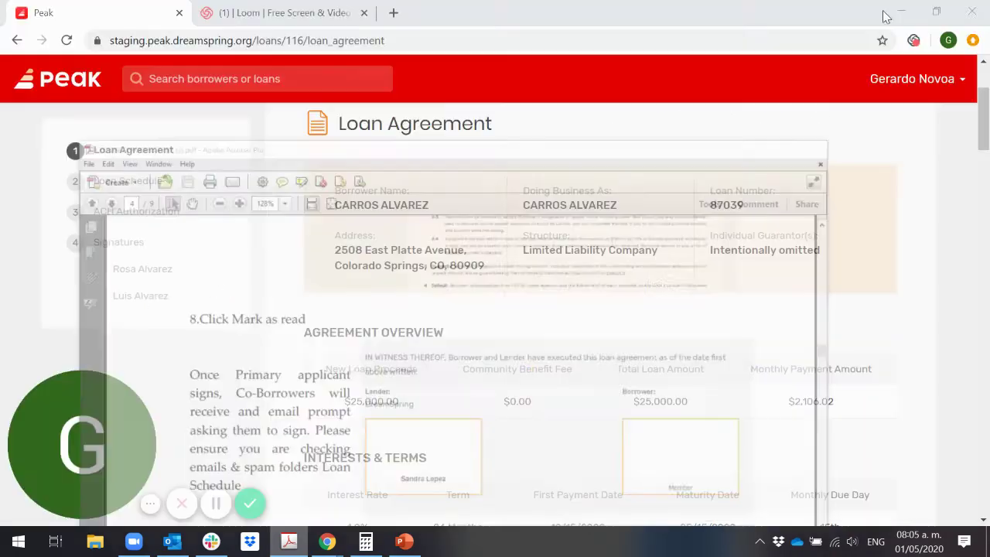
scroll(433, 310, down, 3)
scroll(481, 329, down, 5)
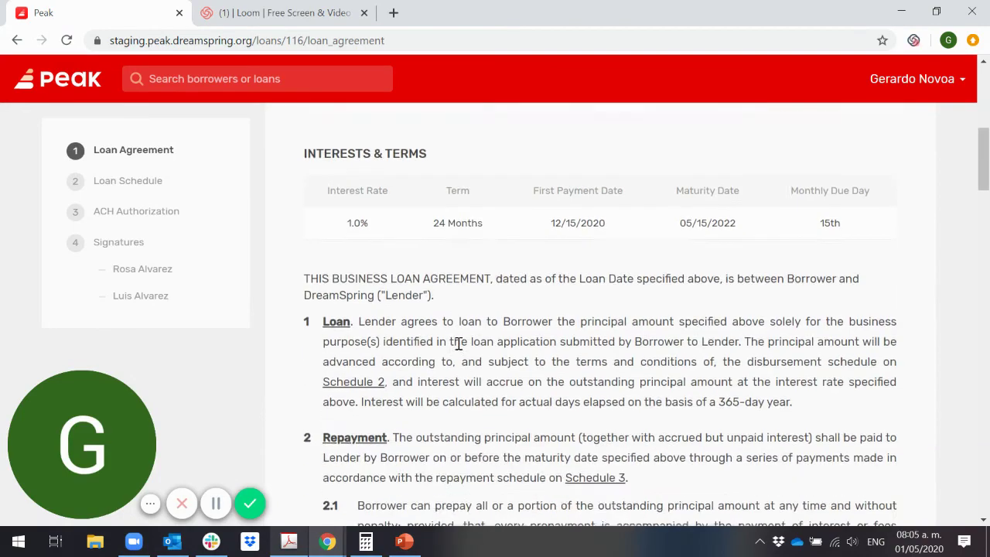
scroll(459, 342, down, 5)
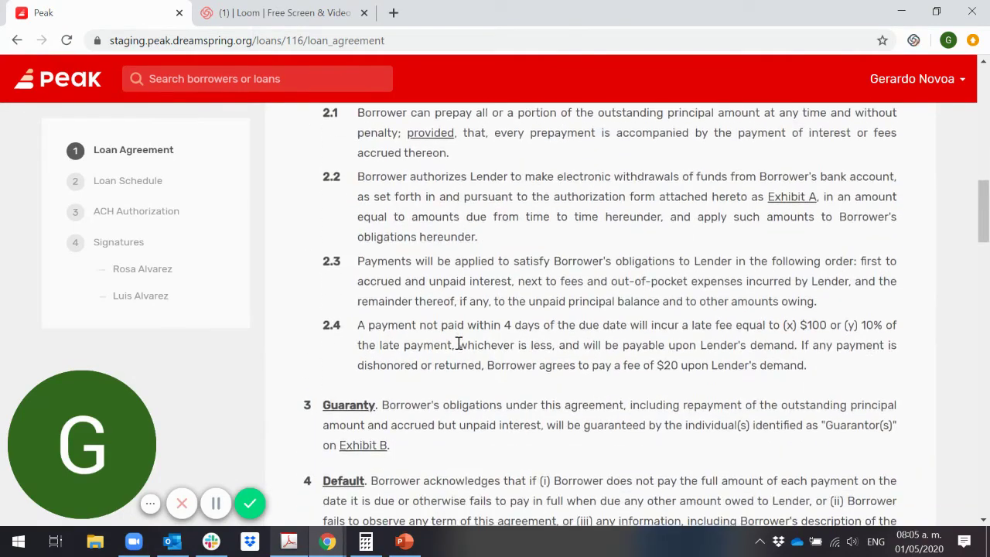
scroll(459, 348, down, 3)
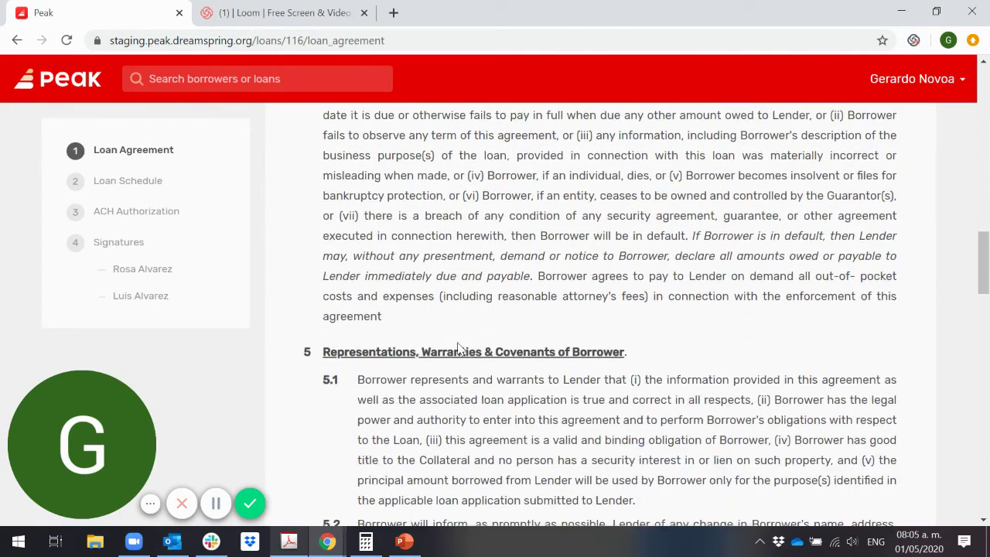
scroll(458, 343, down, 6)
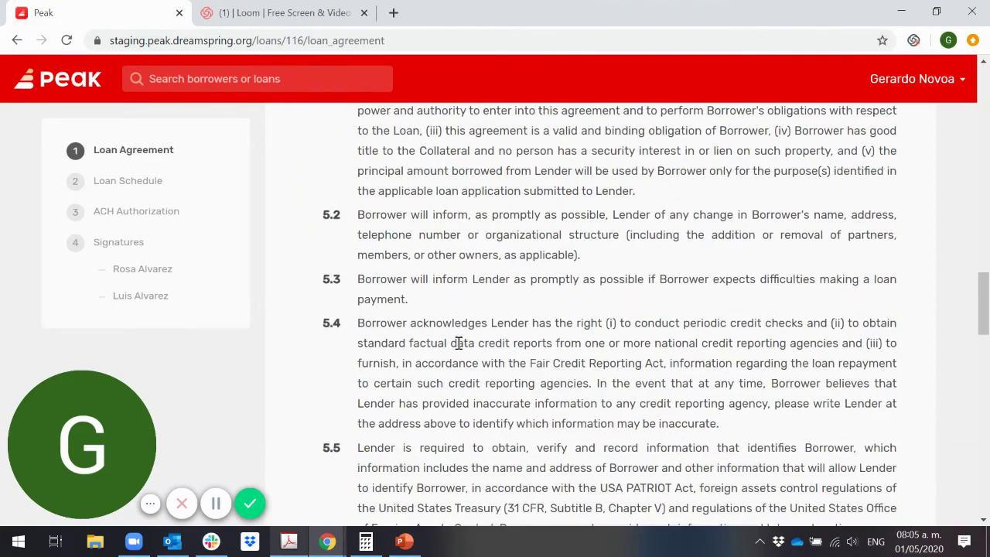
scroll(458, 343, down, 7)
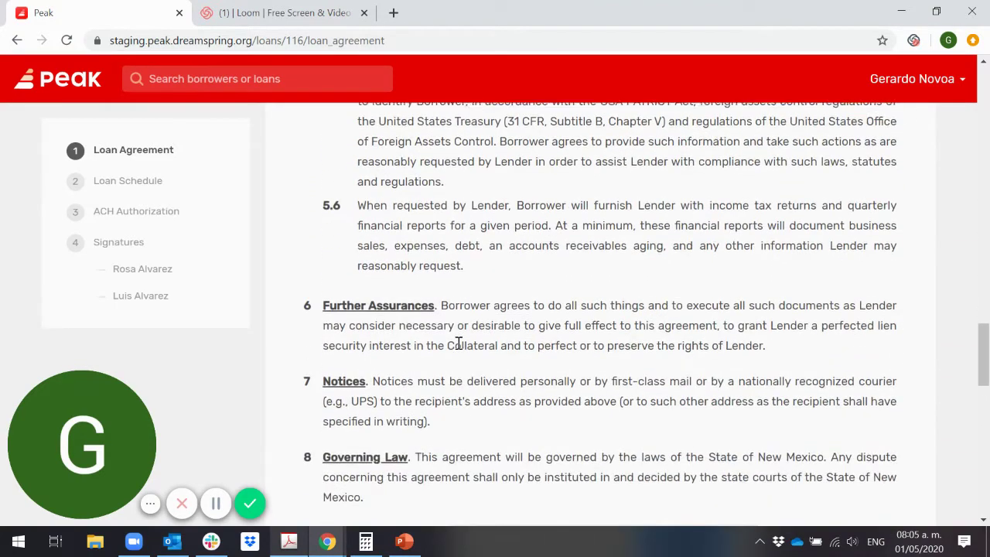
scroll(459, 343, down, 3)
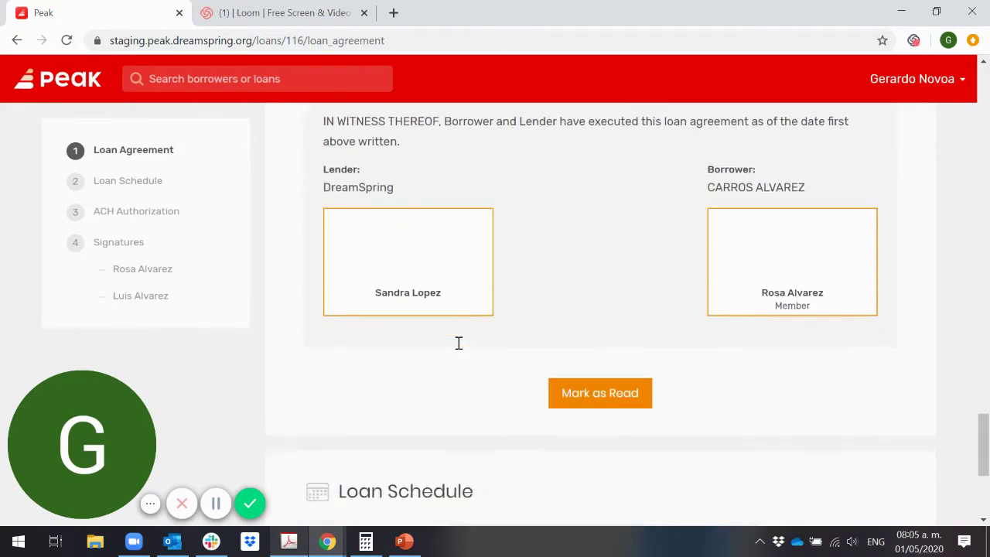
Recheck step 8 in the closing process PDF, return to Peak, and mark the Loan Agreement section as read.
click(300, 544)
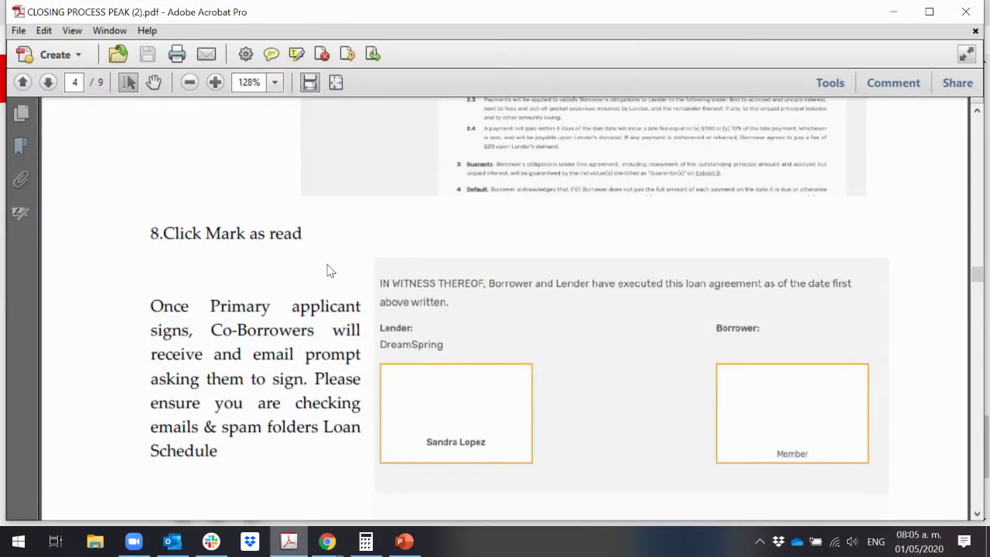
click(326, 544)
click(301, 501)
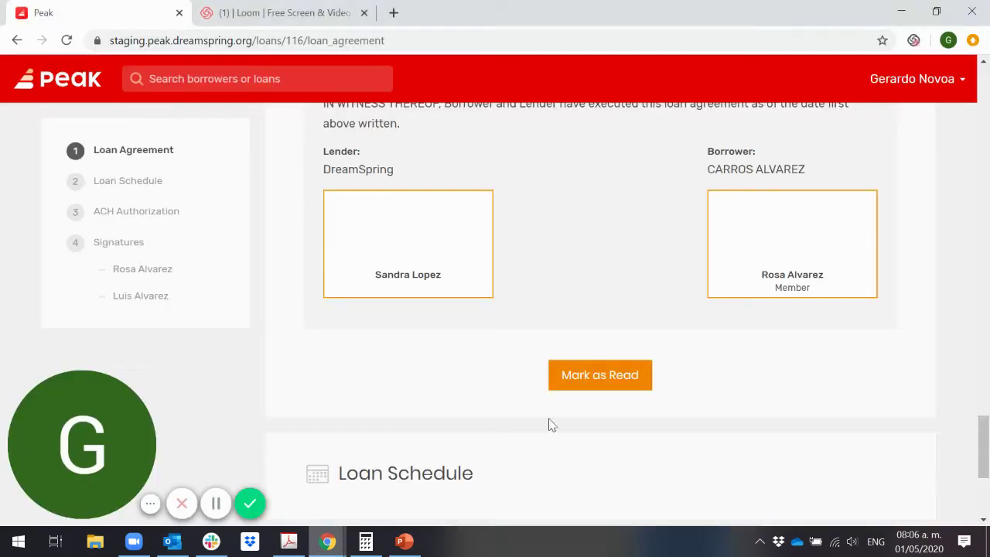
click(598, 391)
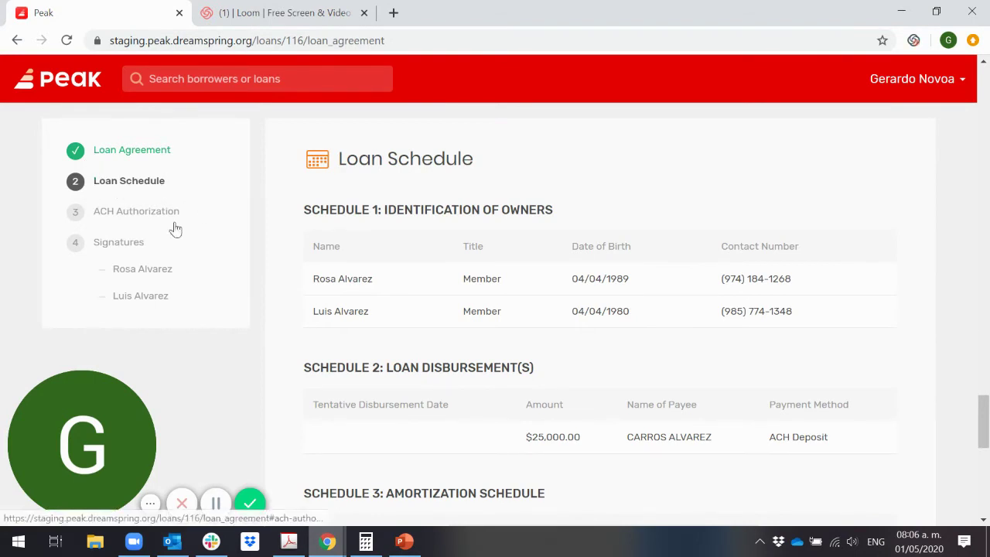
Expand the full amortization schedule, review its payments through the total, and mark the Loan Schedule section as read.
scroll(348, 300, down, 2)
scroll(368, 310, down, 1)
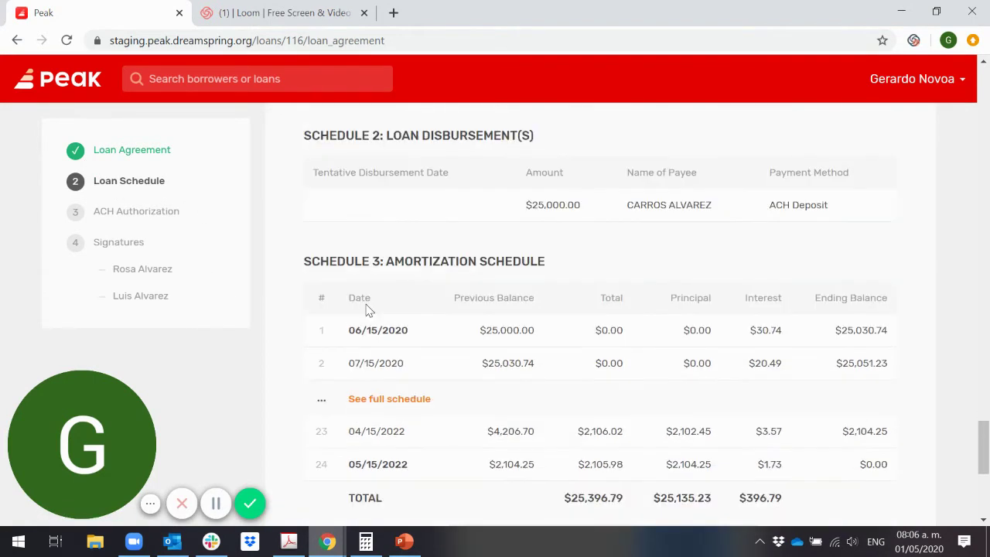
scroll(368, 310, down, 1)
click(391, 322)
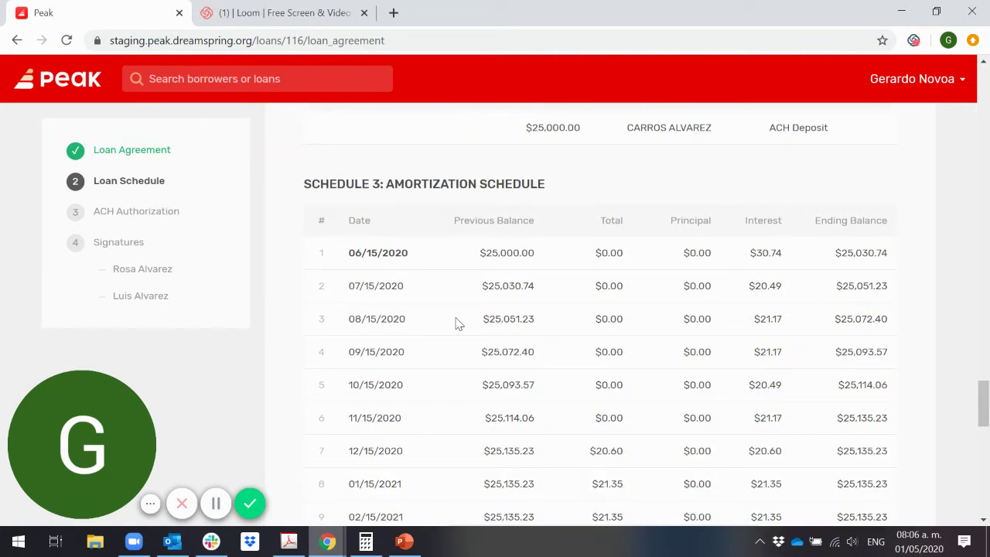
scroll(504, 348, down, 4)
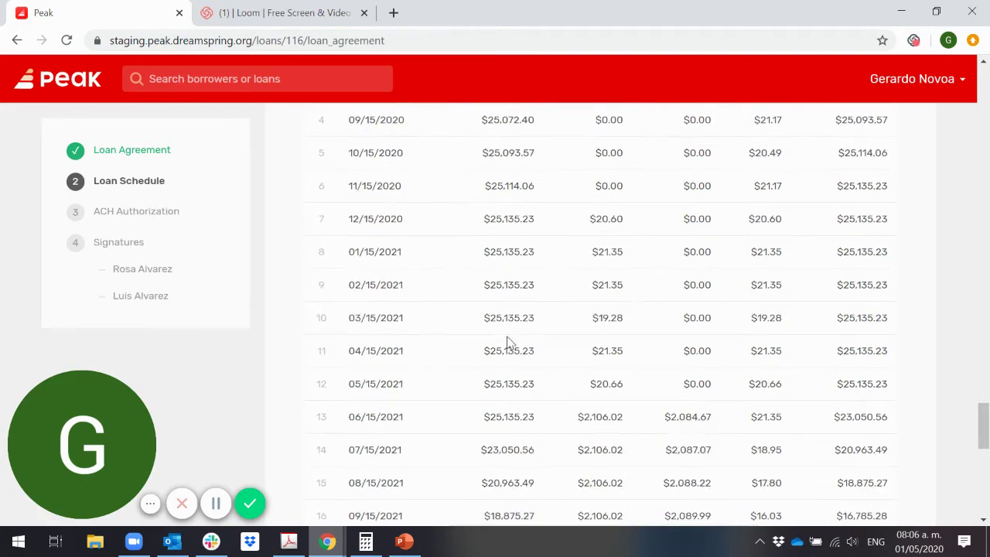
scroll(508, 343, down, 5)
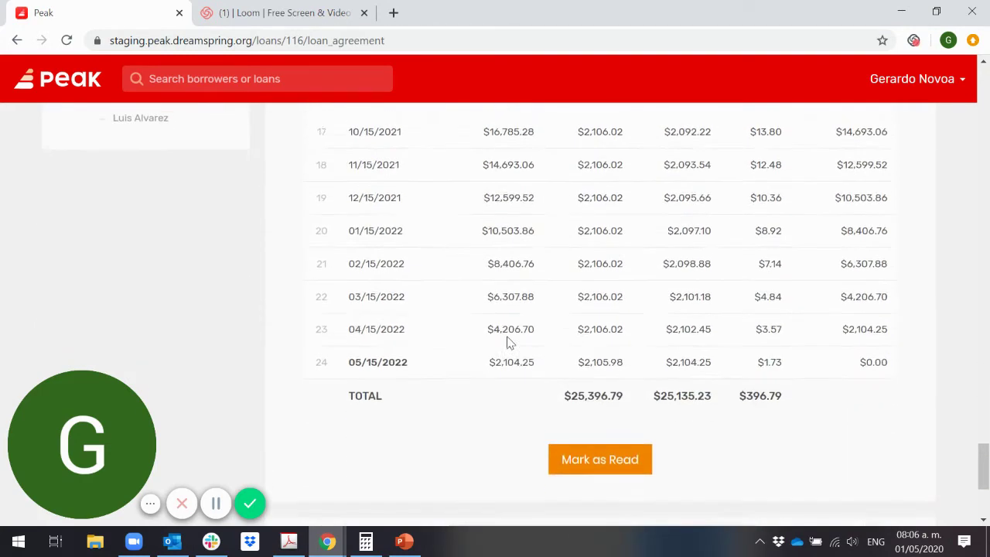
click(580, 410)
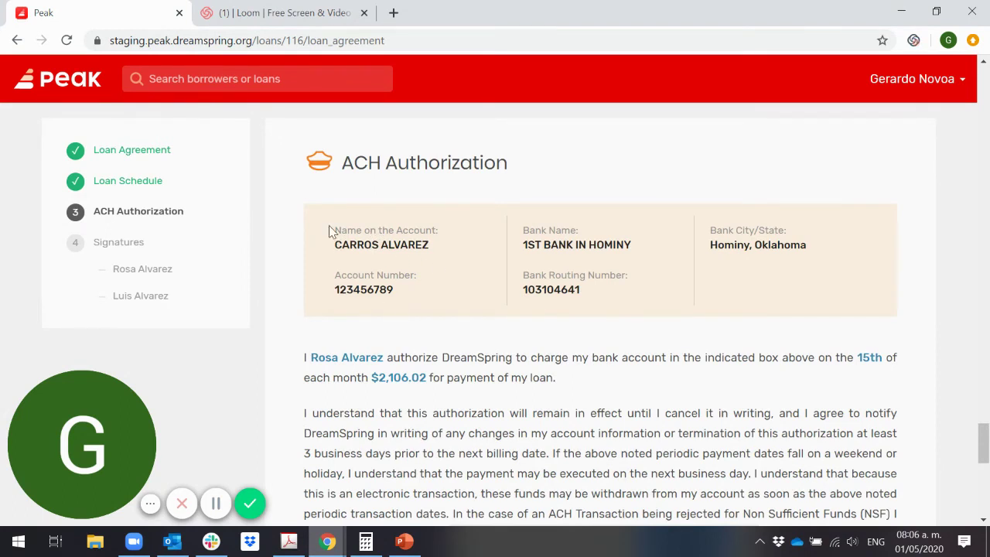
Highlight the bank account details in the ACH Authorization box, including the bank name, to check them.
drag(329, 225, 592, 298)
click(612, 299)
drag(524, 245, 633, 249)
click(661, 276)
Read the ACH Authorization terms down to the borrower's signature box and mark the section as read.
scroll(661, 277, down, 2)
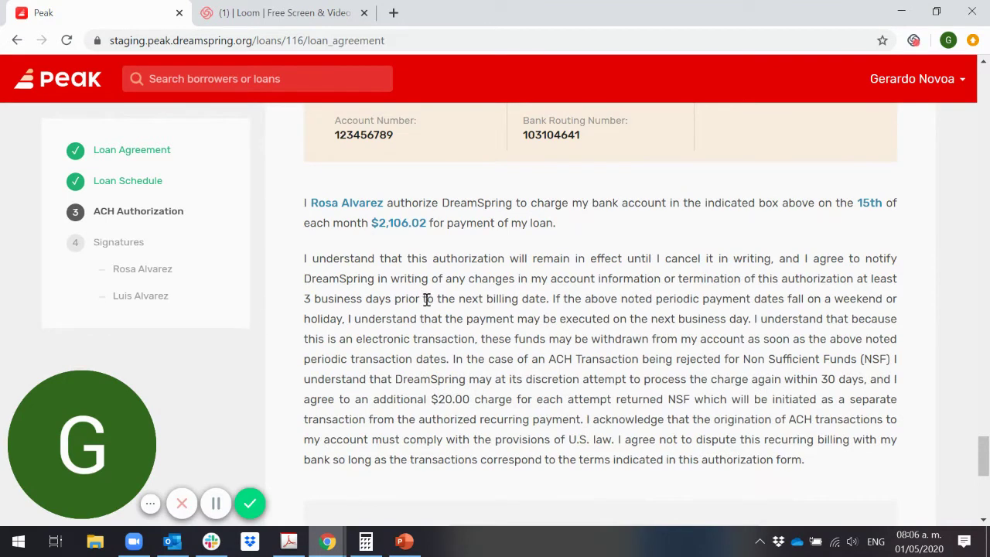
scroll(390, 297, down, 2)
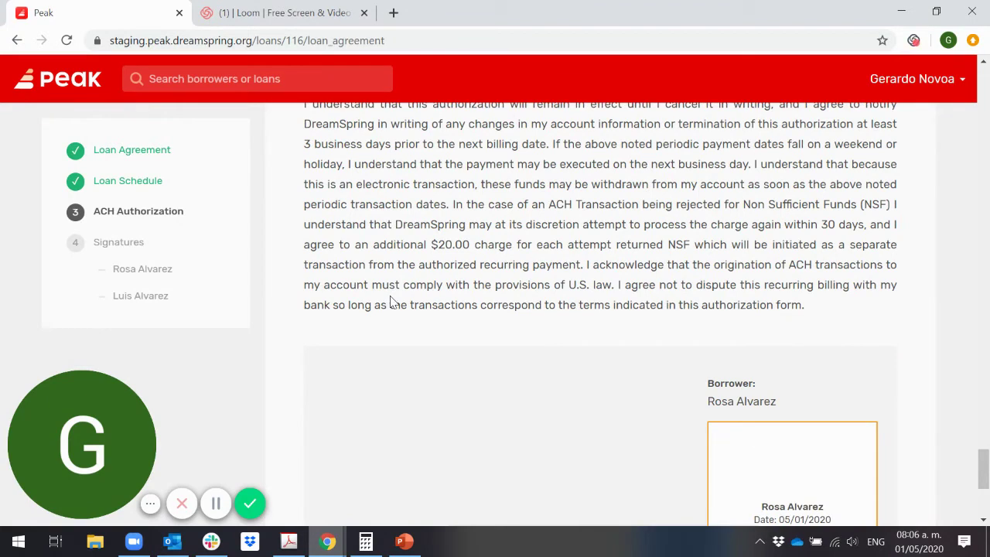
scroll(491, 306, down, 1)
scroll(508, 298, down, 1)
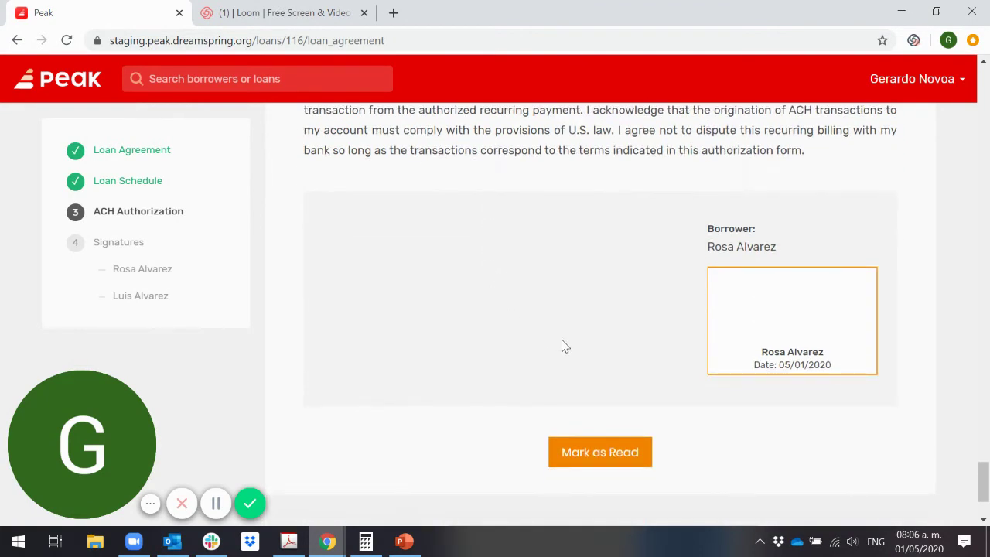
scroll(565, 346, down, 1)
click(585, 377)
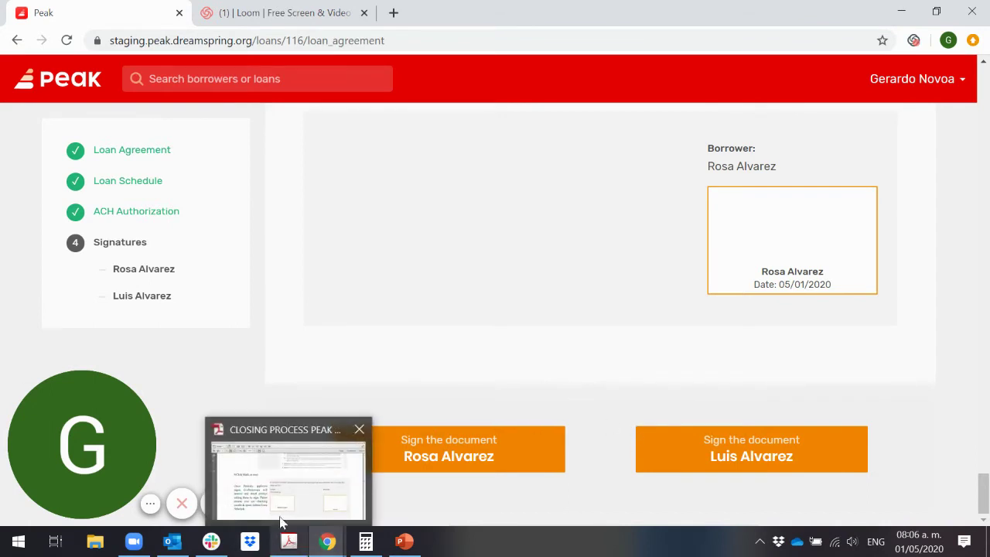
Switch to the closing process PDF in Acrobat and read steps 8 to 11, covering Loan Schedule, ACH Authorization and signing the document.
click(289, 542)
scroll(242, 392, down, 2)
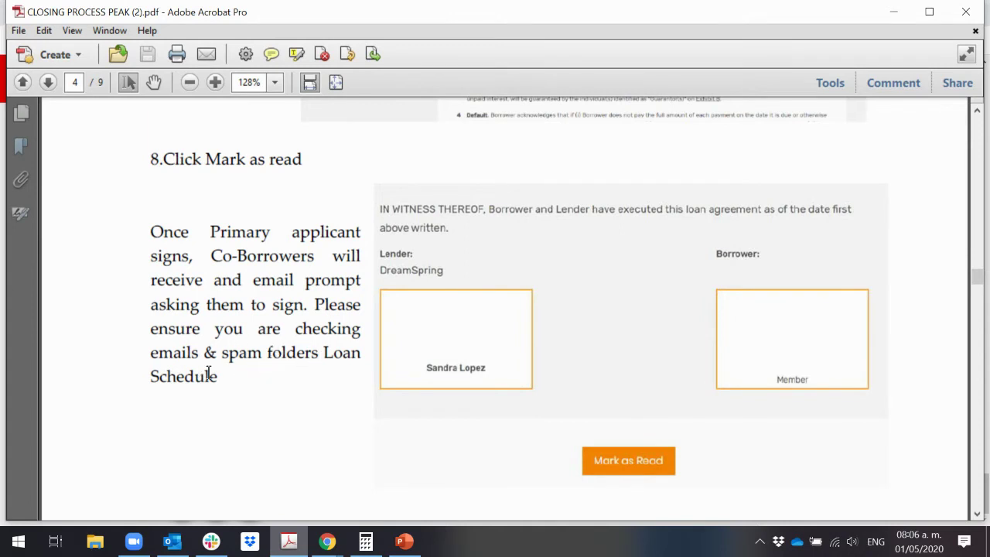
scroll(209, 375, down, 2)
scroll(208, 382, down, 7)
scroll(209, 384, down, 9)
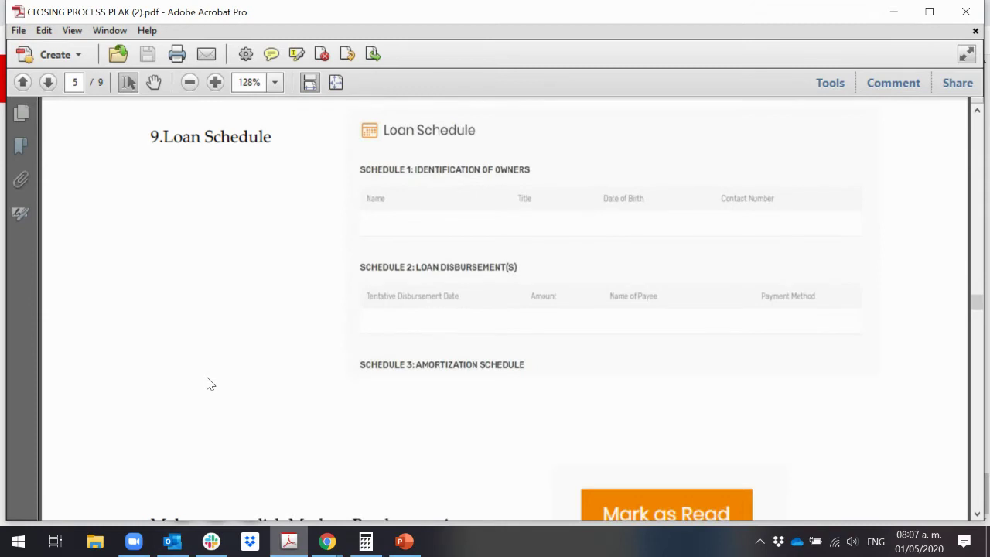
scroll(207, 383, down, 3)
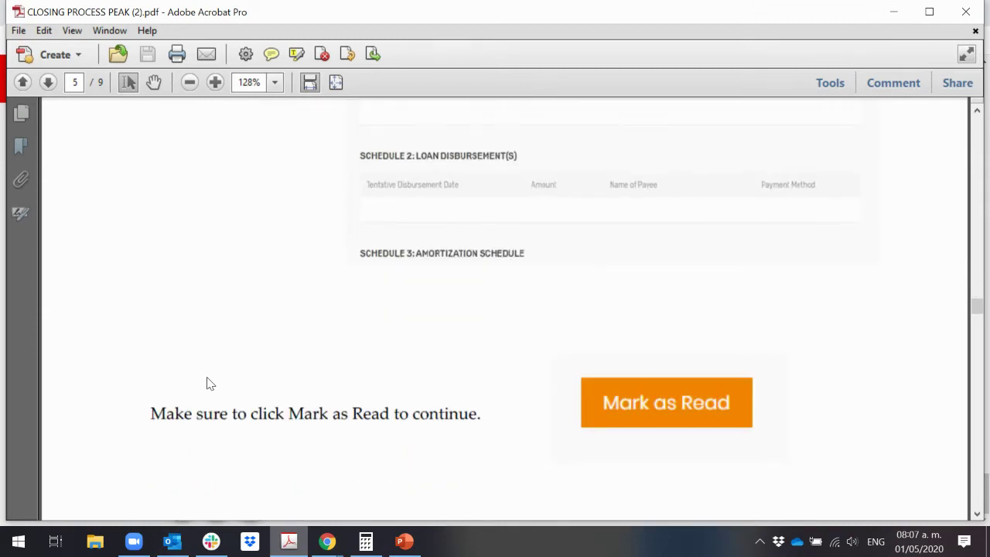
scroll(207, 384, down, 4)
scroll(207, 384, up, 2)
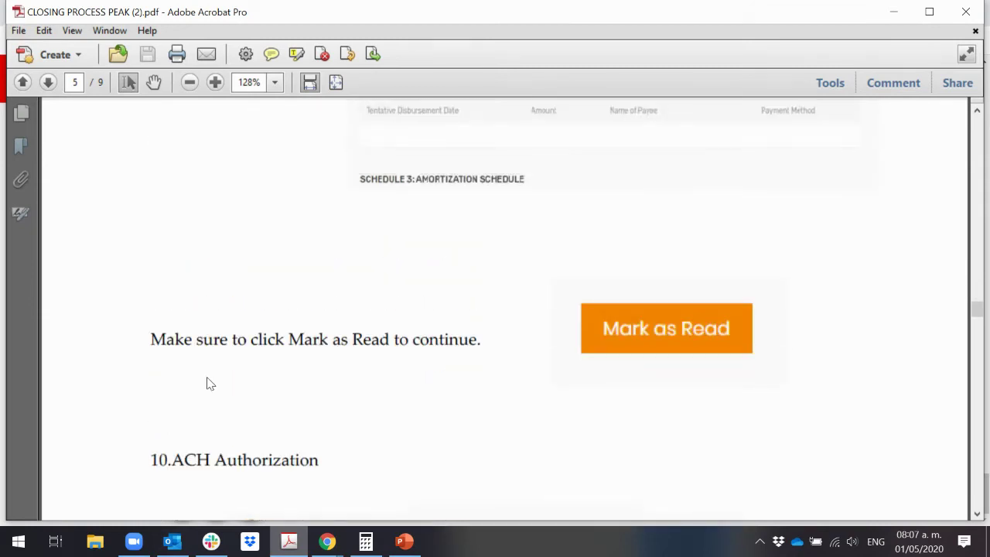
scroll(207, 383, down, 9)
scroll(207, 383, down, 17)
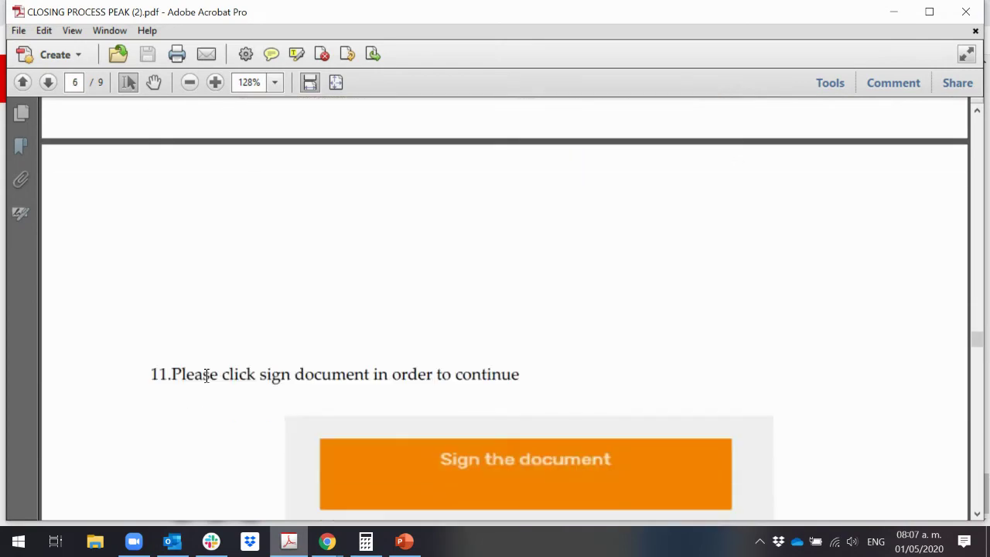
scroll(207, 384, up, 15)
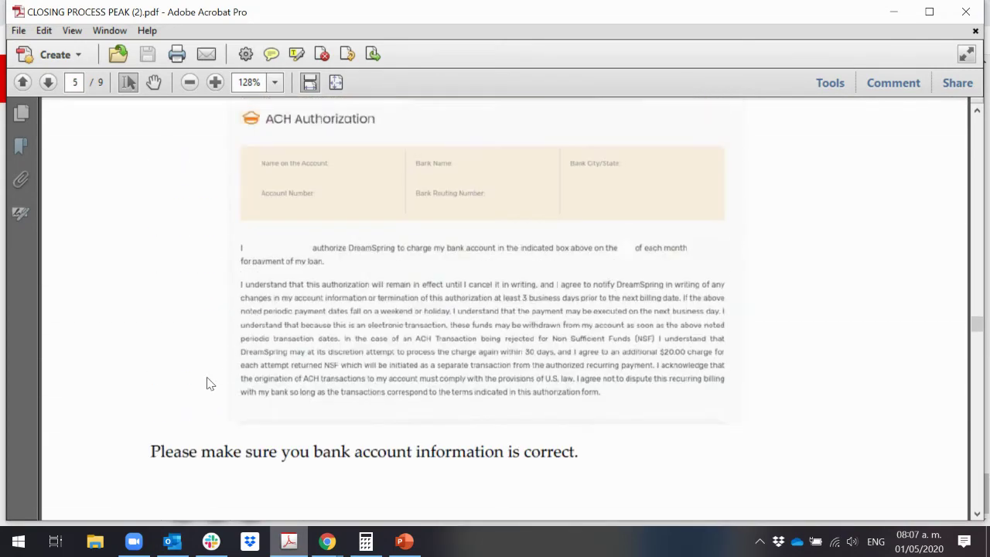
Return to the Peak loan page, look over the signing options, and start signing the document for the first listed borrower.
click(893, 12)
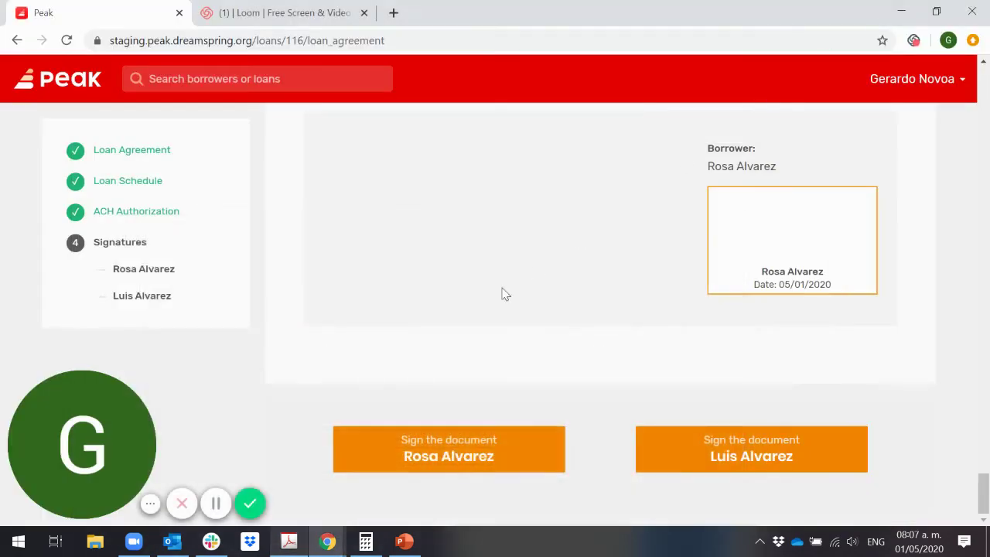
scroll(644, 310, up, 4)
scroll(640, 292, down, 4)
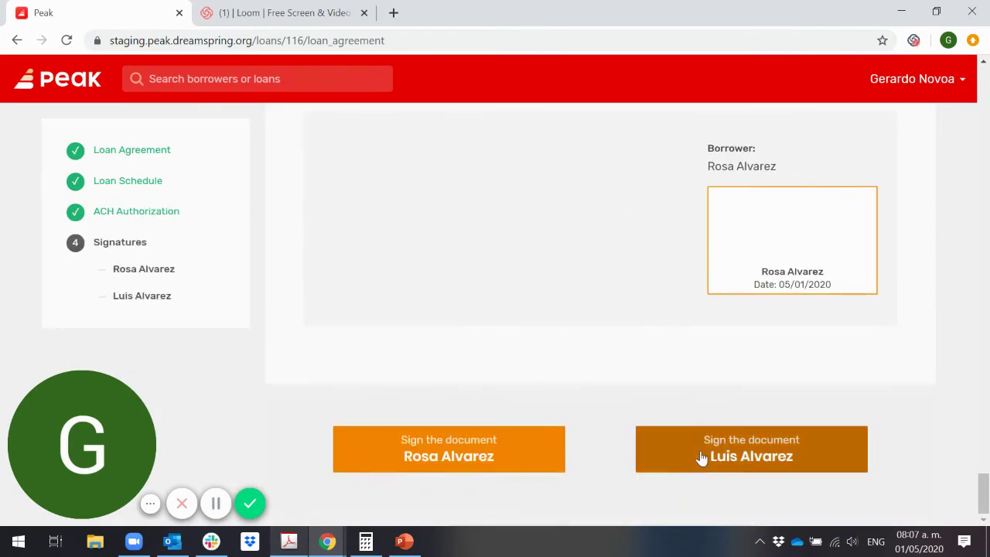
click(545, 450)
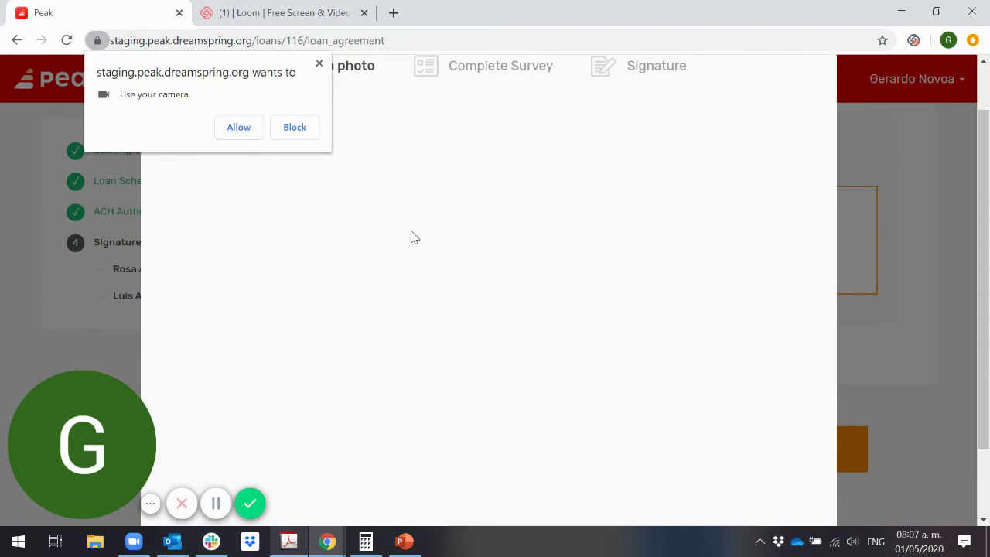
Look over the photo stage of the signing dialog down to Capture Photo, and switch to the closing process PDF in Acrobat.
scroll(470, 309, down, 1)
scroll(467, 312, down, 1)
scroll(598, 323, up, 1)
scroll(597, 323, down, 1)
mouse_move(297, 543)
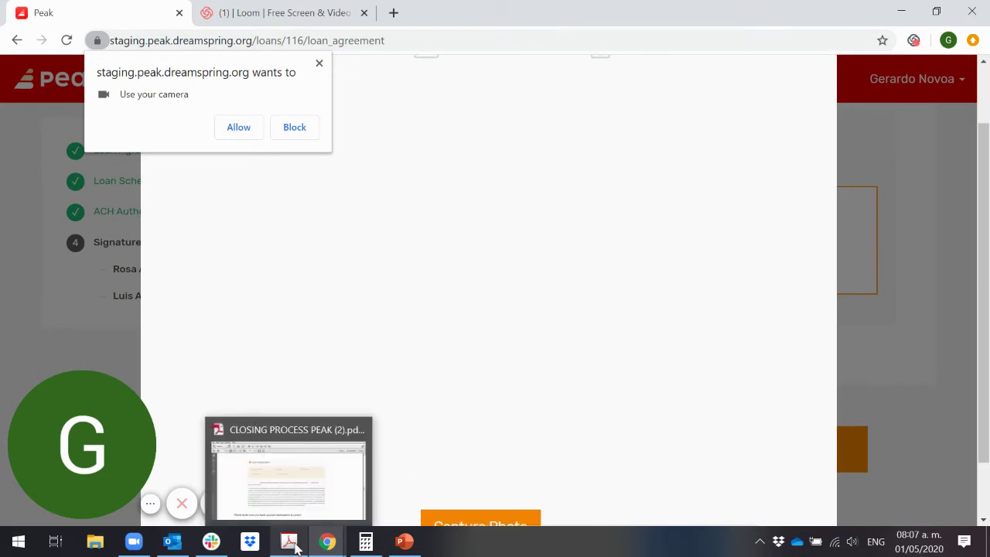
click(283, 503)
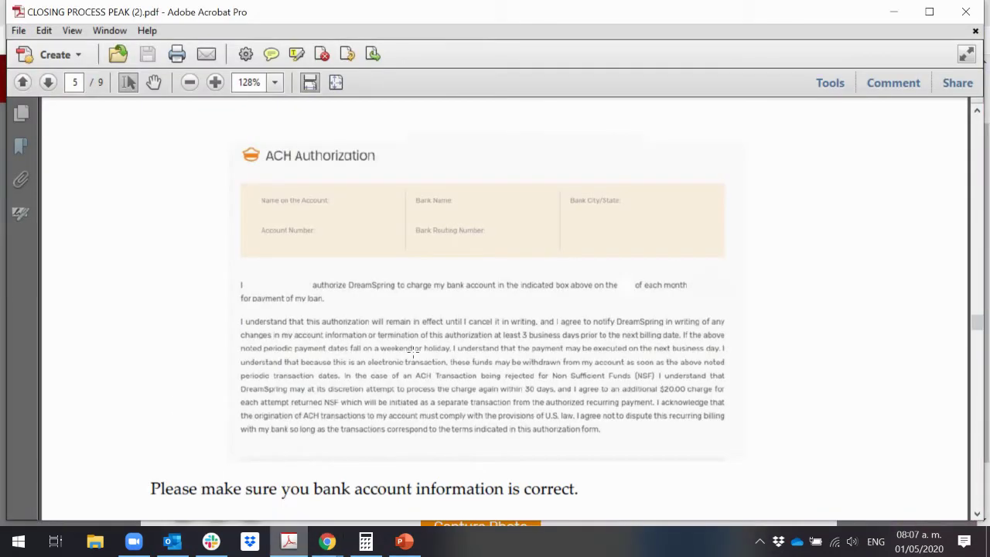
Read steps 11 and 12 of the closing process PDF, covering signing the document and taking a selfie for identity verification.
scroll(411, 349, down, 10)
scroll(412, 354, down, 5)
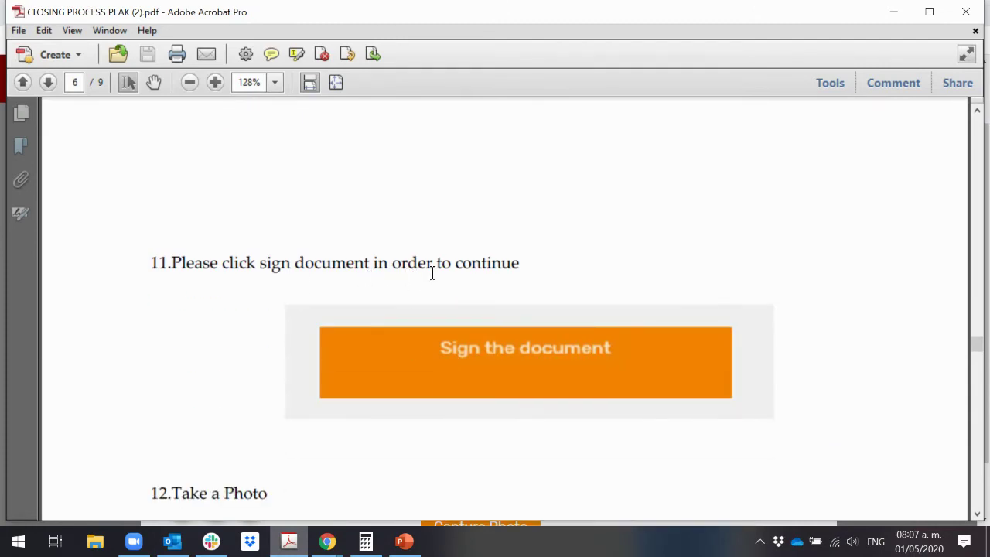
scroll(525, 303, down, 2)
scroll(447, 352, down, 6)
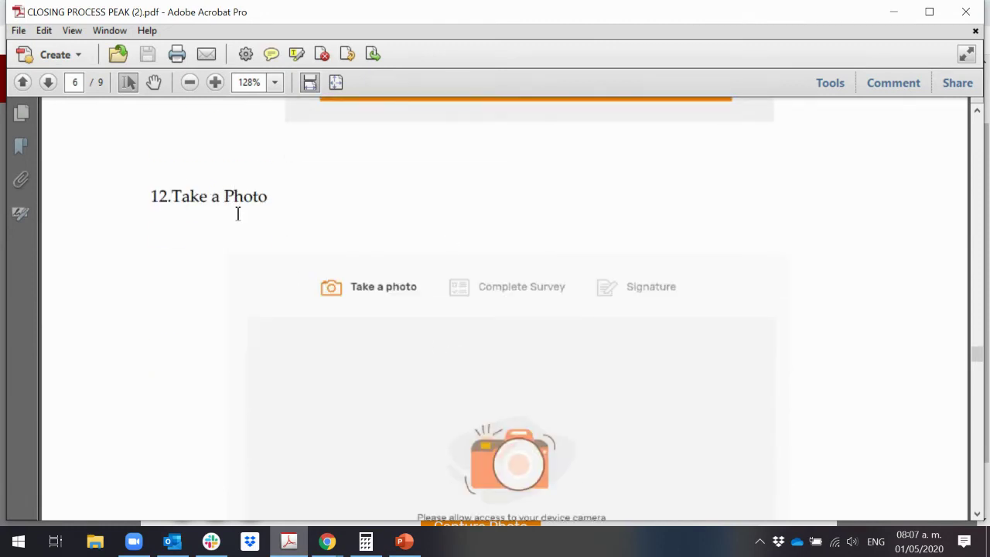
scroll(491, 270, down, 2)
scroll(492, 270, down, 5)
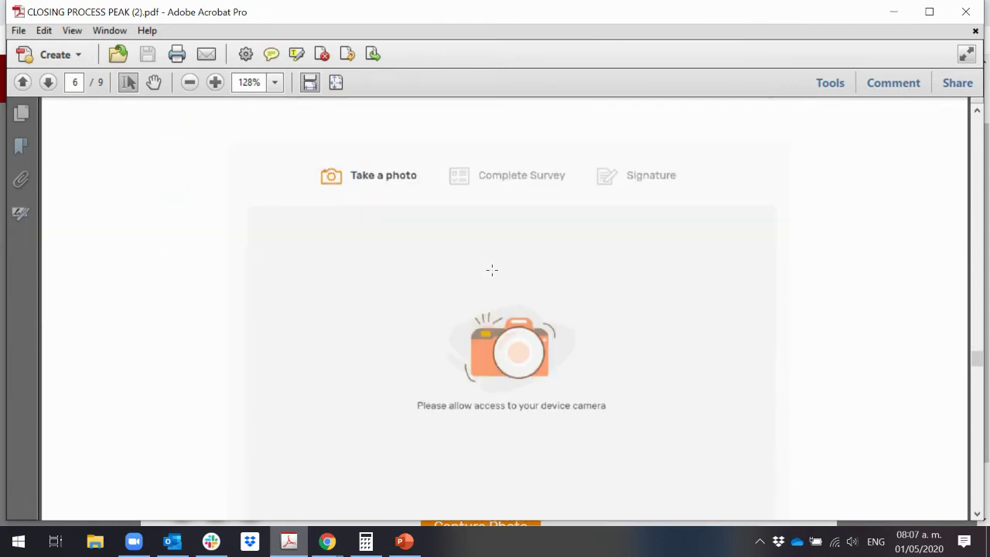
scroll(492, 270, down, 1)
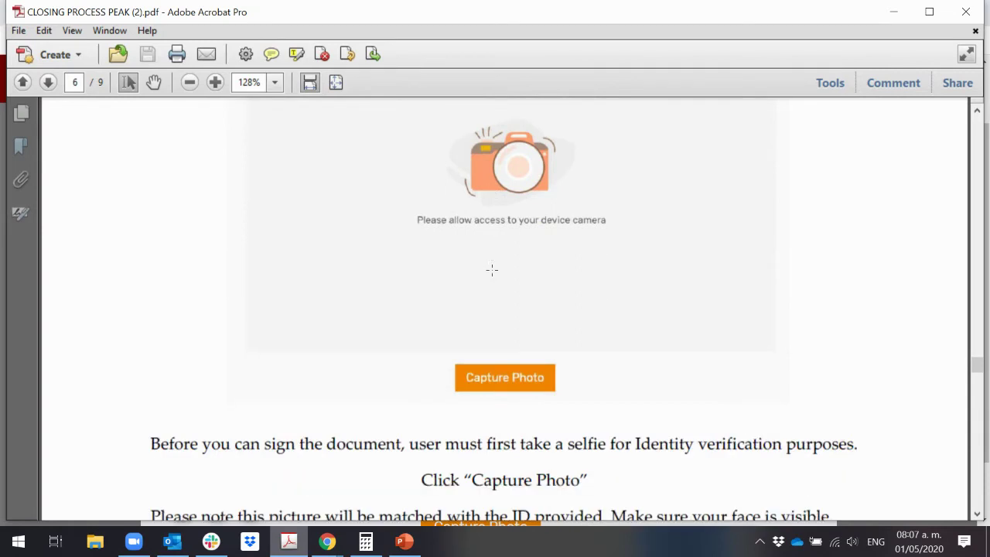
scroll(491, 270, down, 2)
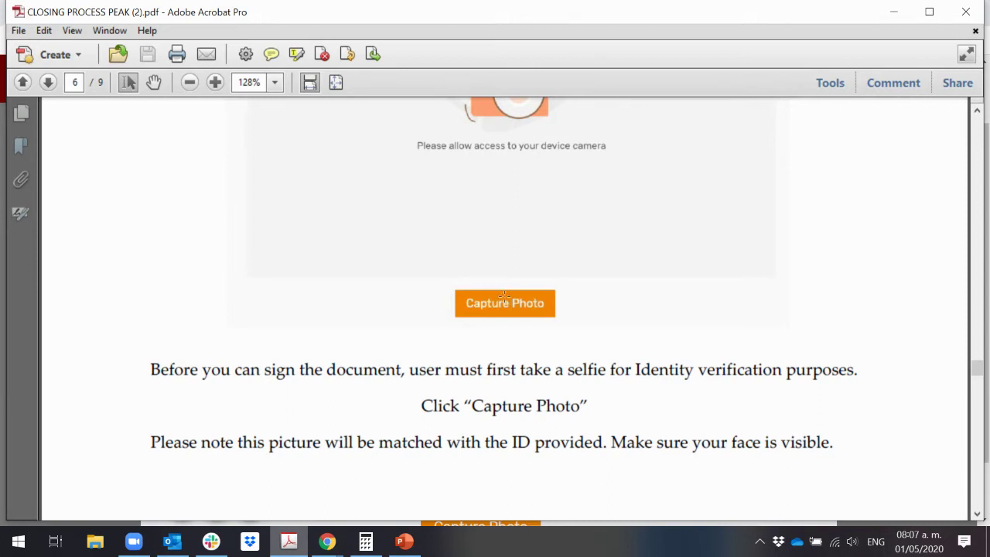
scroll(504, 296, up, 1)
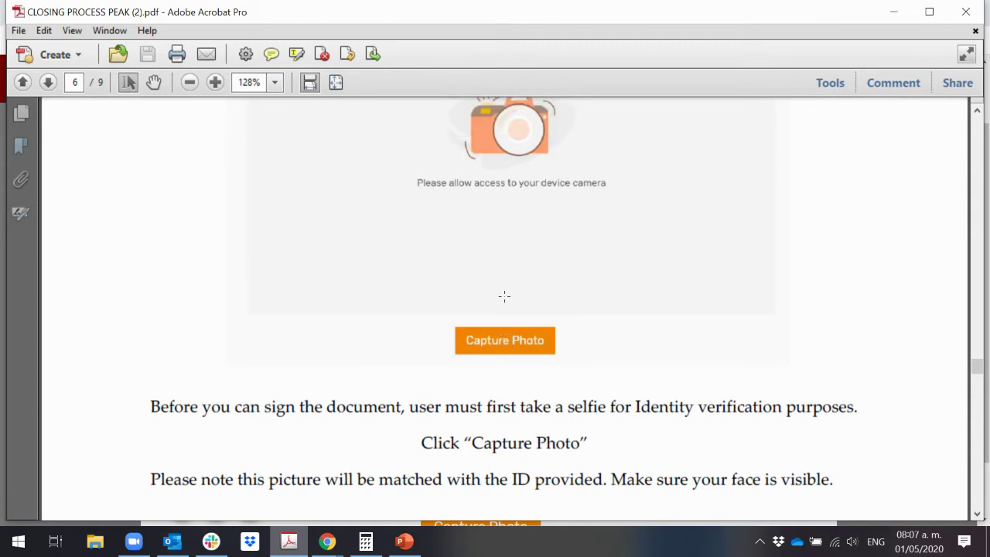
scroll(504, 296, up, 6)
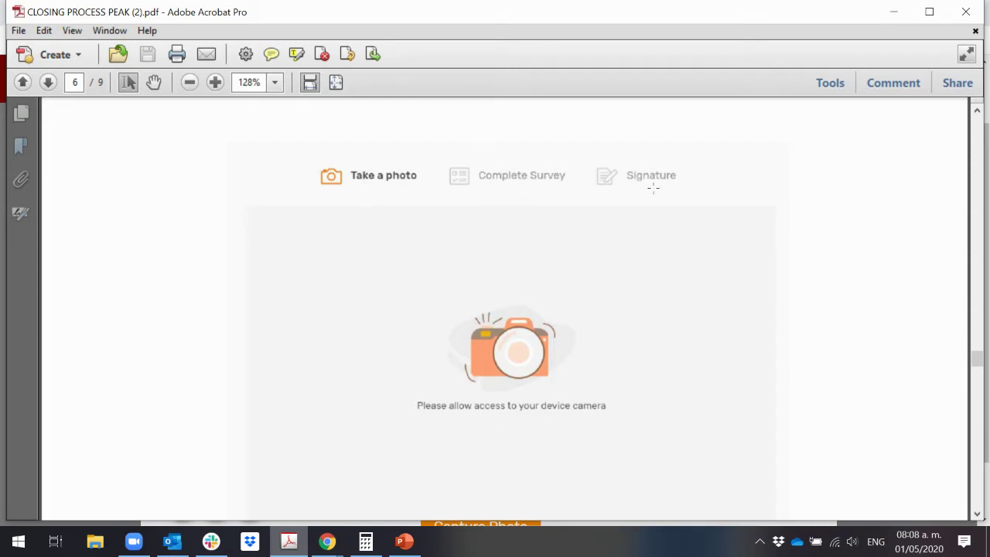
scroll(631, 219, up, 5)
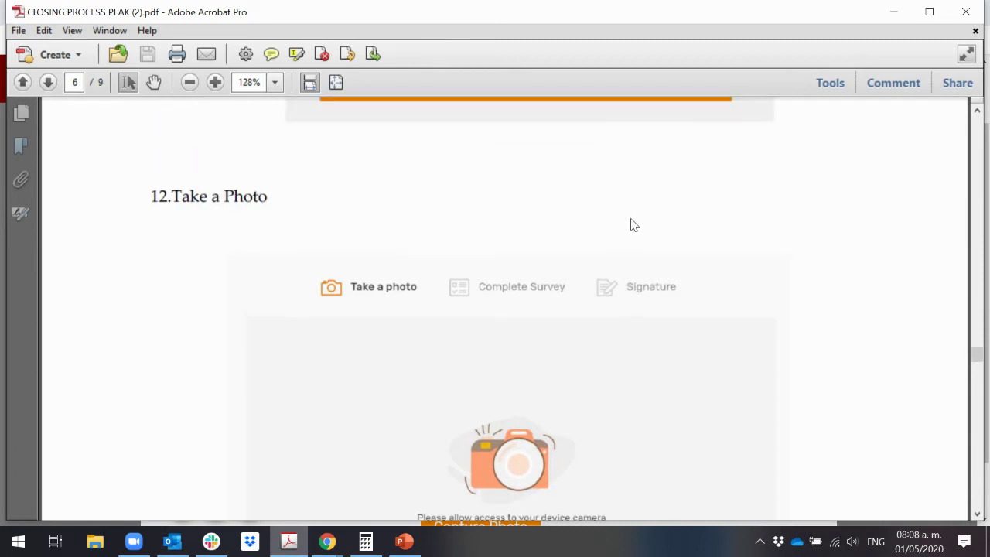
scroll(619, 239, down, 2)
scroll(620, 260, down, 2)
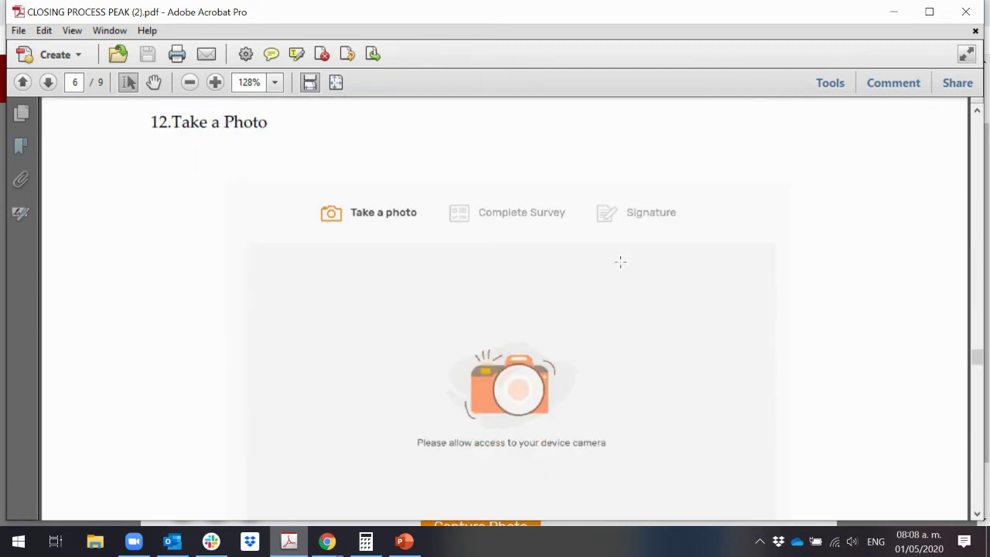
Return to the Peak signing dialog in Chrome and allow the site to use the camera.
click(888, 15)
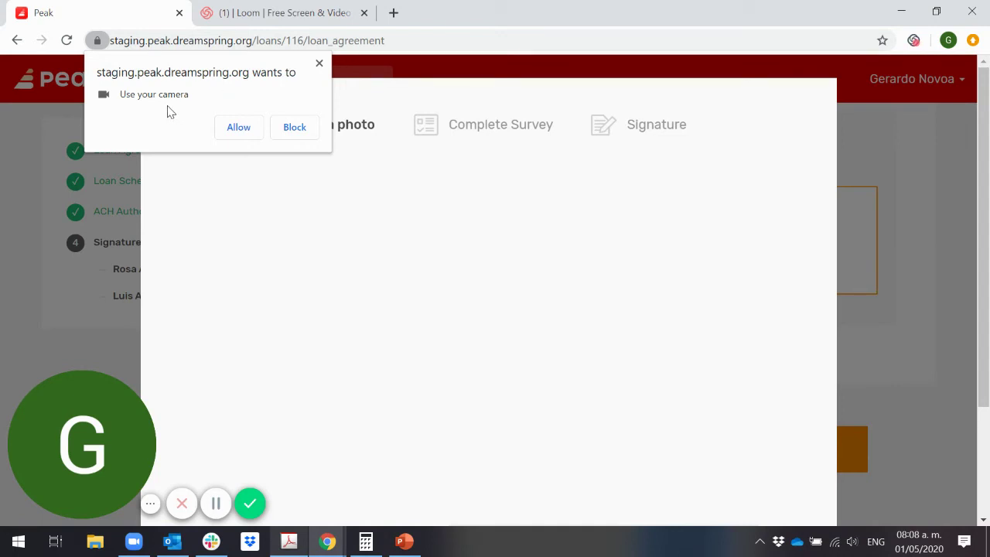
click(239, 128)
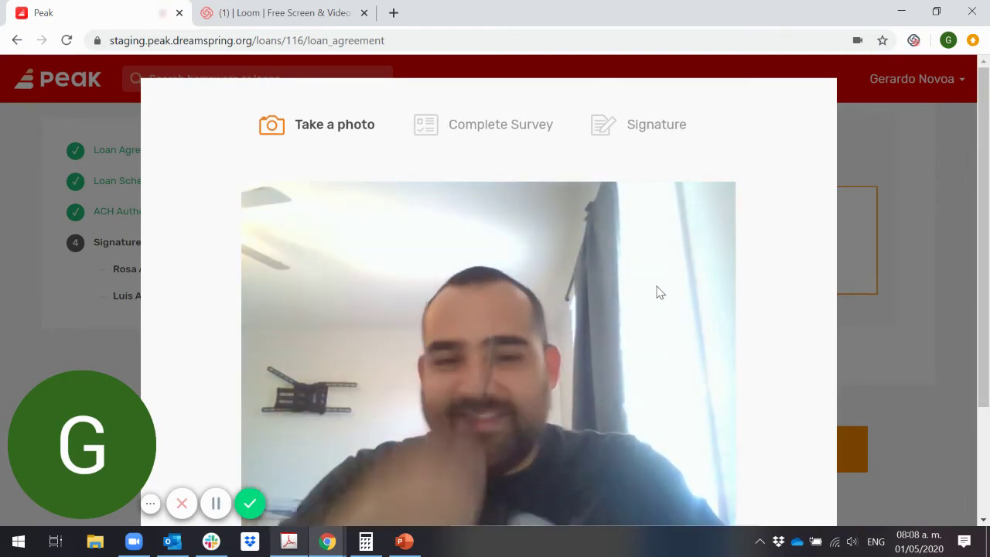
Capture the identity photo from the live camera view and proceed with it to the survey stage.
scroll(658, 293, down, 1)
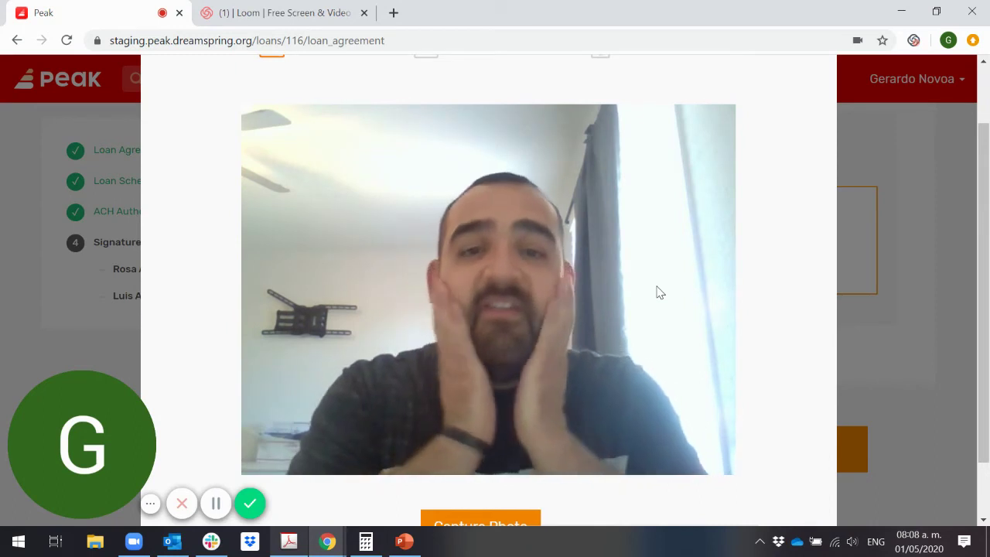
scroll(539, 276, up, 1)
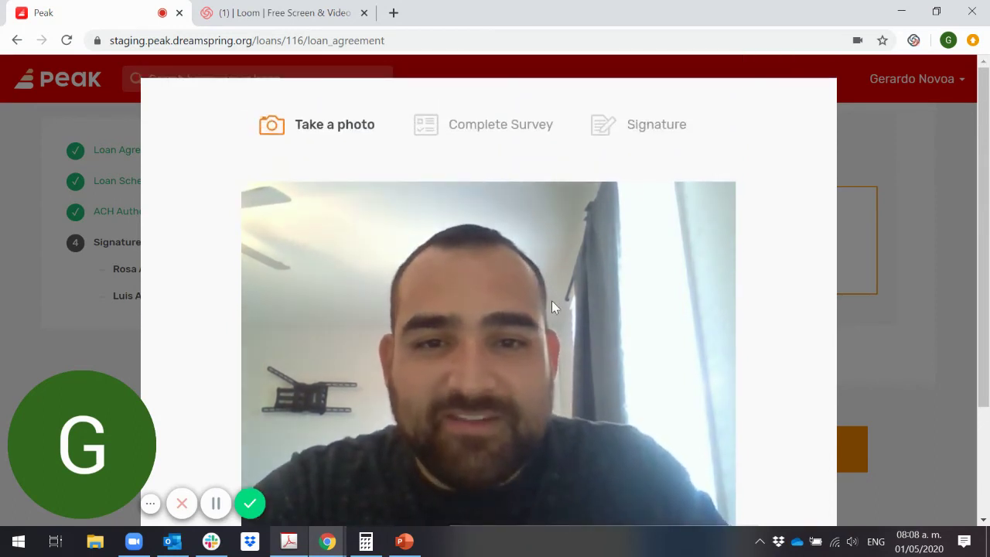
scroll(551, 282, down, 1)
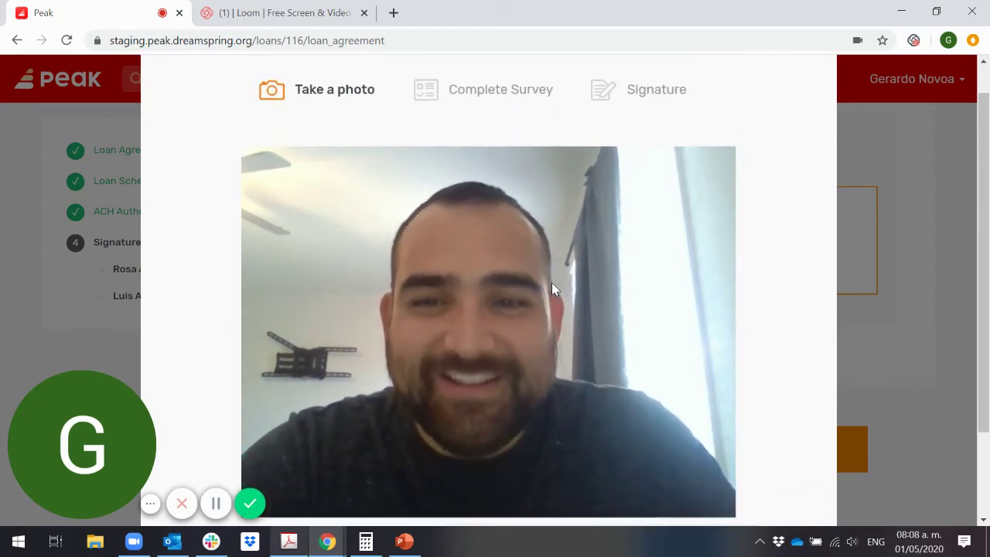
scroll(551, 282, up, 1)
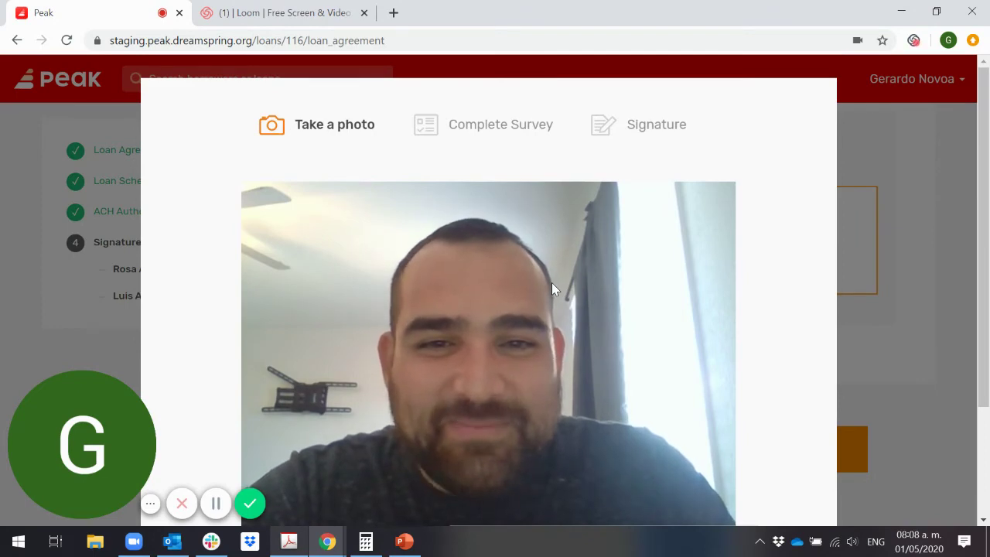
scroll(552, 282, down, 1)
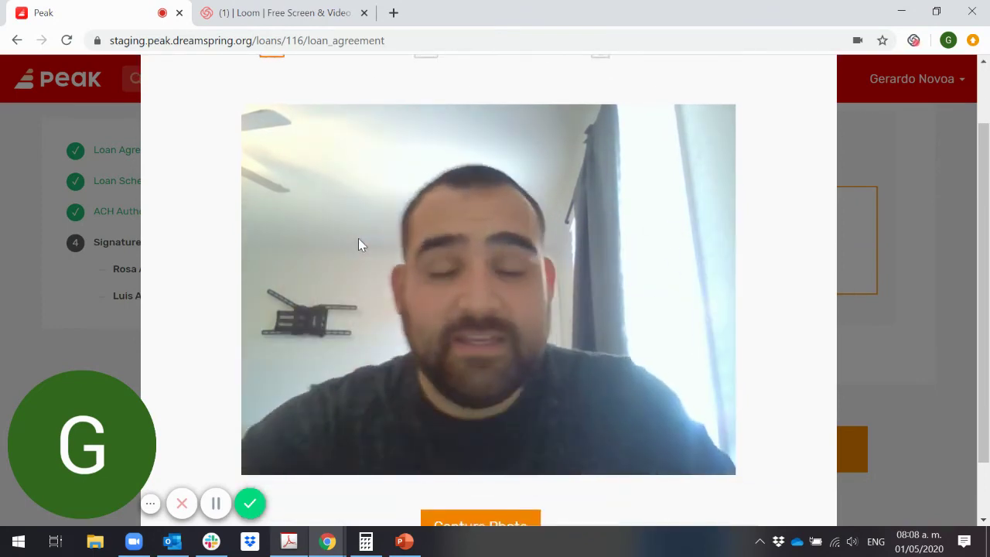
scroll(358, 240, down, 1)
scroll(359, 243, up, 1)
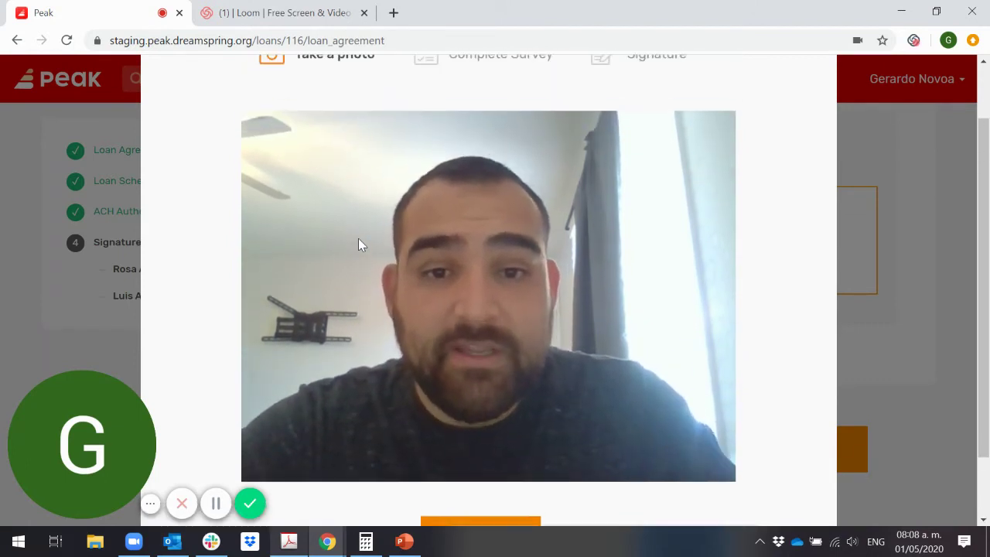
scroll(358, 245, down, 1)
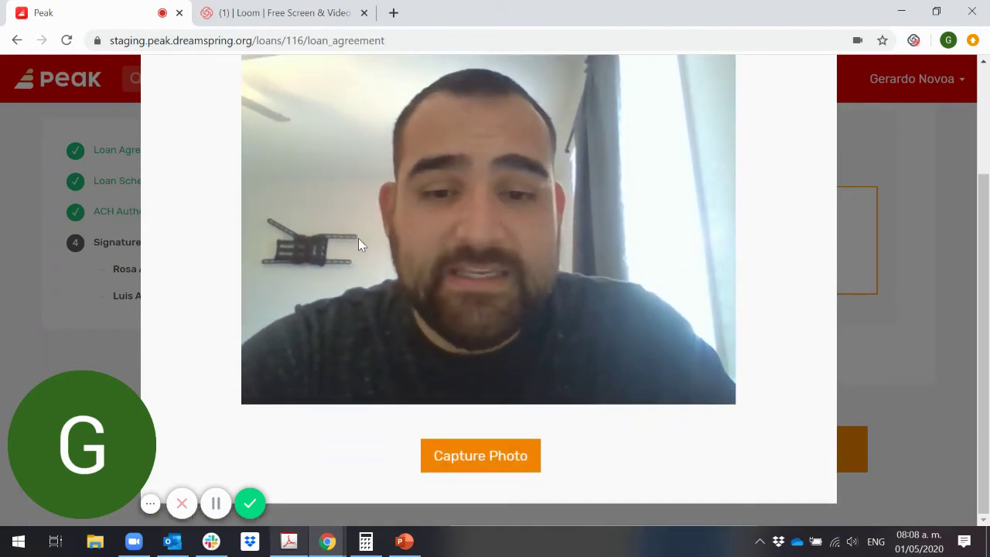
scroll(440, 337, up, 1)
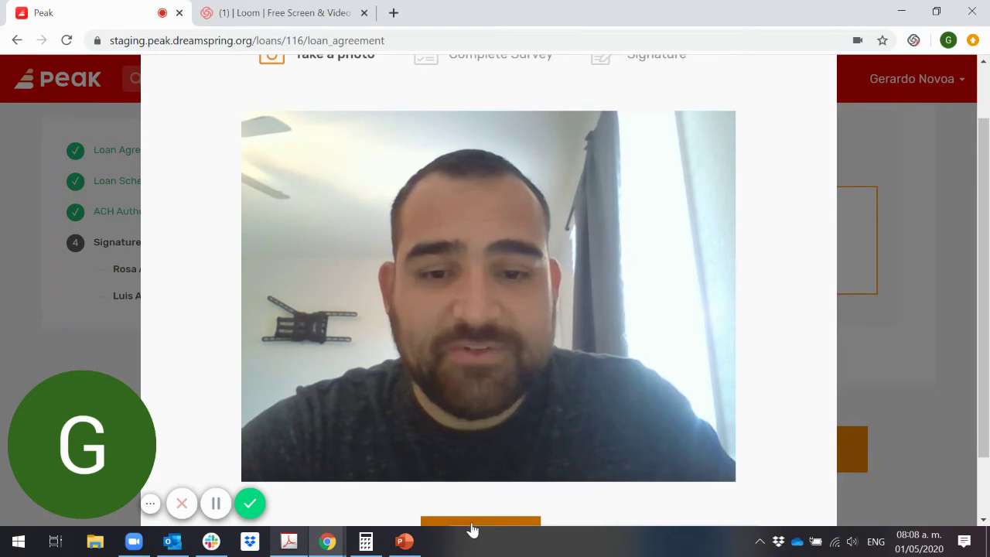
scroll(475, 514, down, 1)
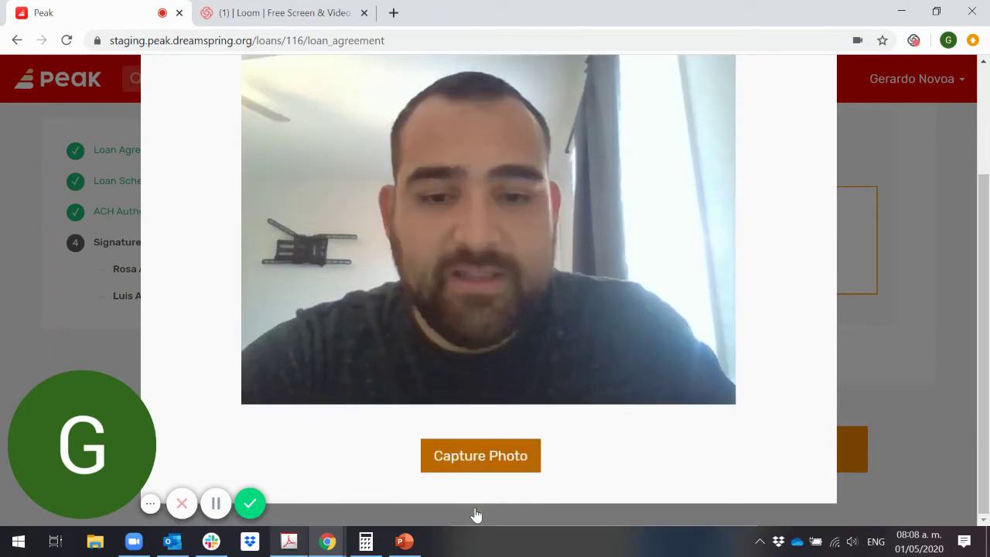
click(486, 461)
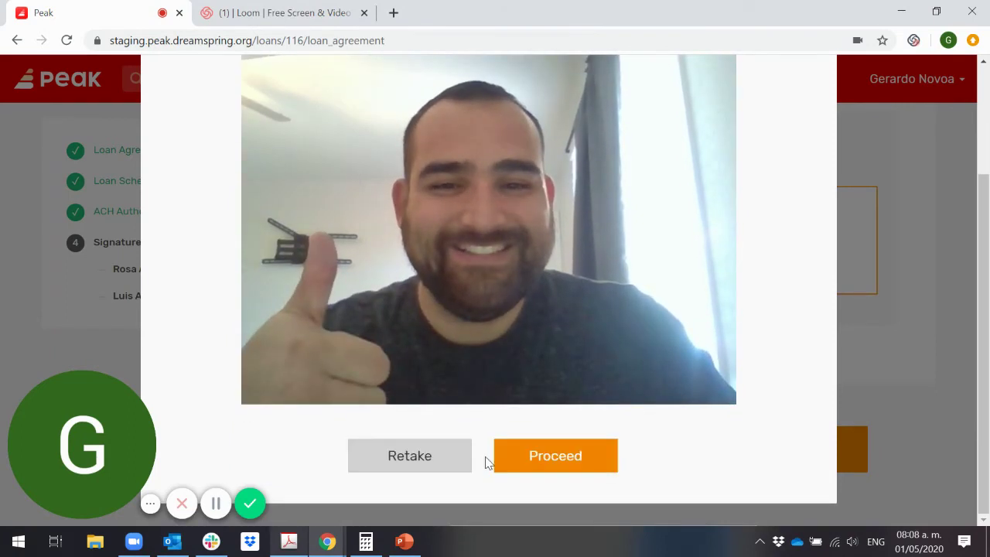
click(540, 466)
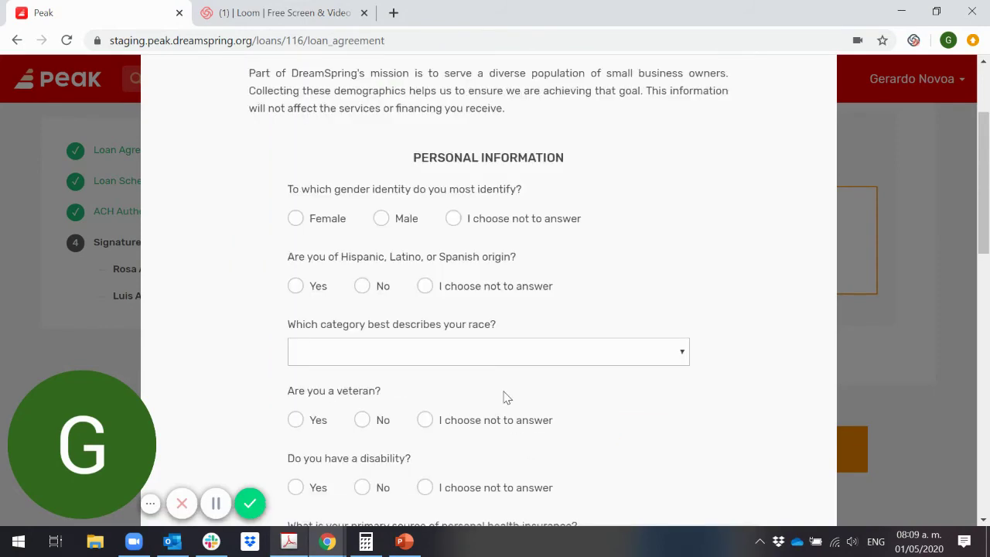
View the start of the survey, and switch to the closing process PDF in Acrobat to read its survey instructions up to step 14.
scroll(504, 397, up, 2)
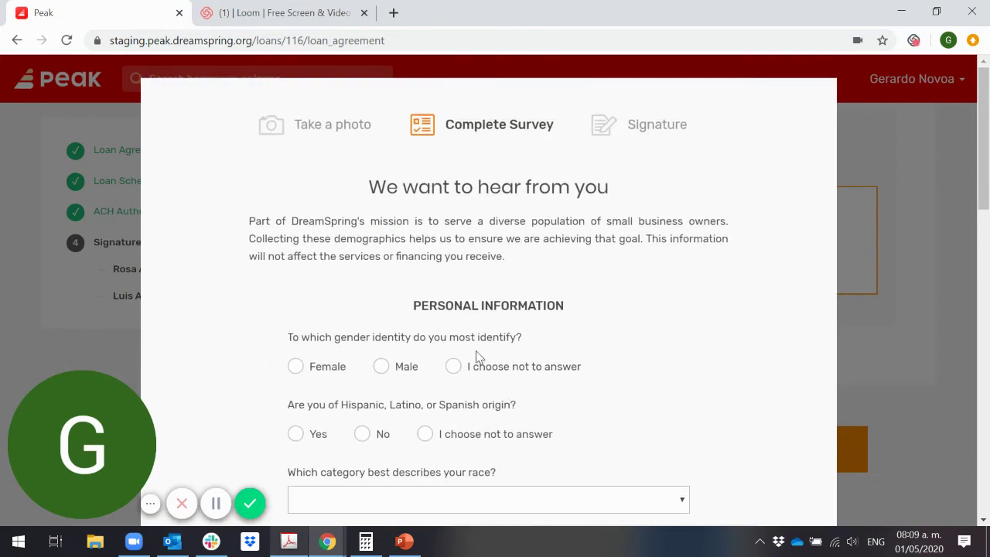
mouse_move(333, 537)
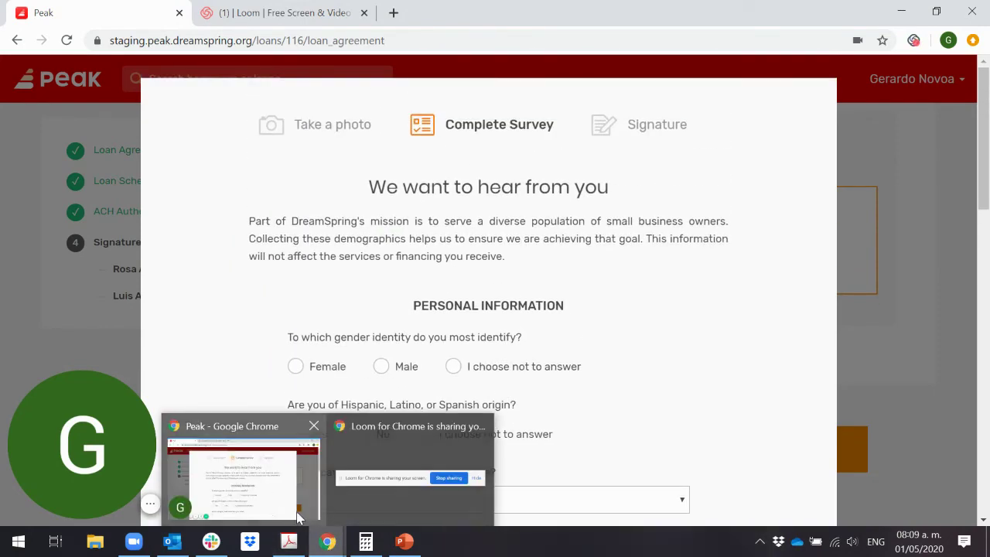
click(290, 514)
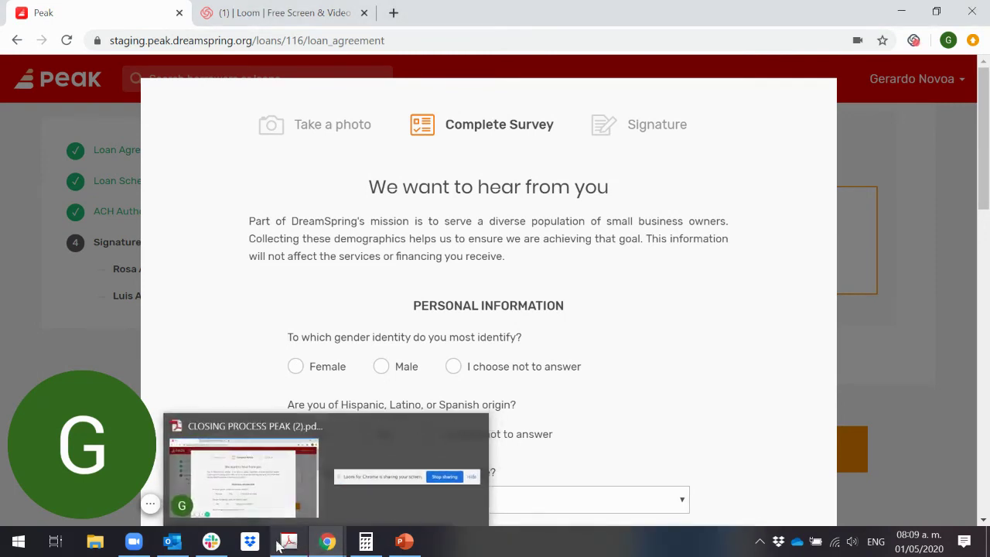
click(288, 541)
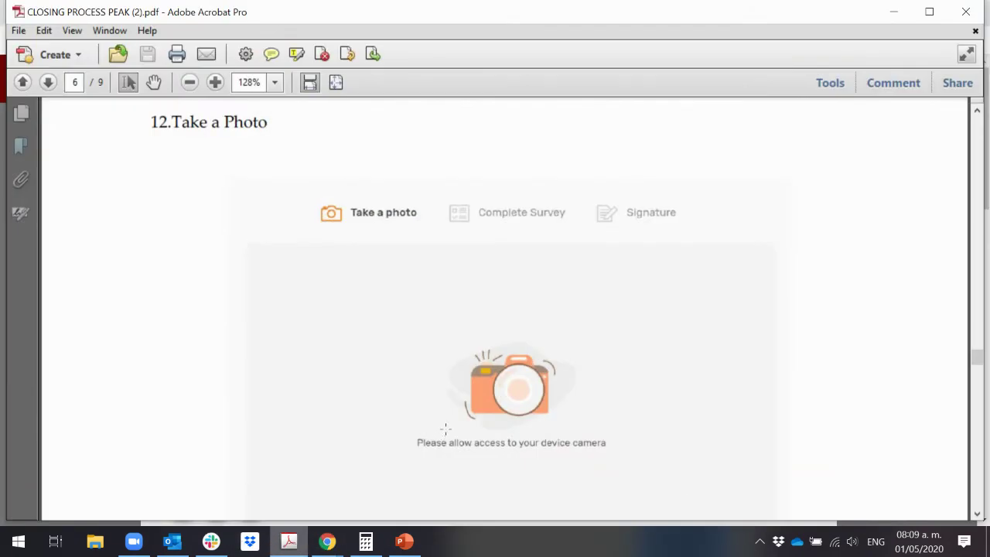
scroll(443, 432, down, 9)
scroll(519, 384, down, 14)
scroll(520, 384, down, 9)
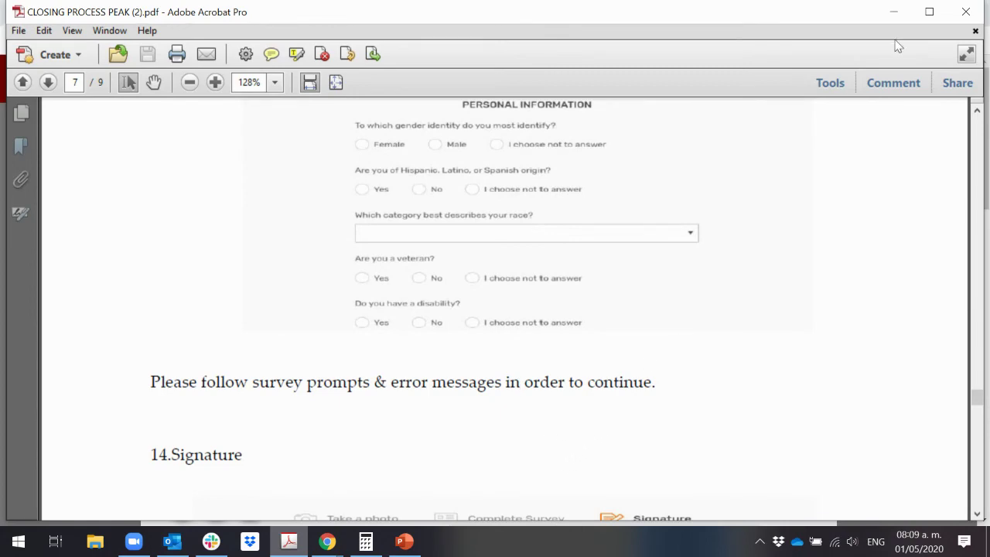
Return to the Peak survey and answer gender as Male, Hispanic, Latino or Spanish origin as Yes, and race as I choose not to answer.
click(893, 14)
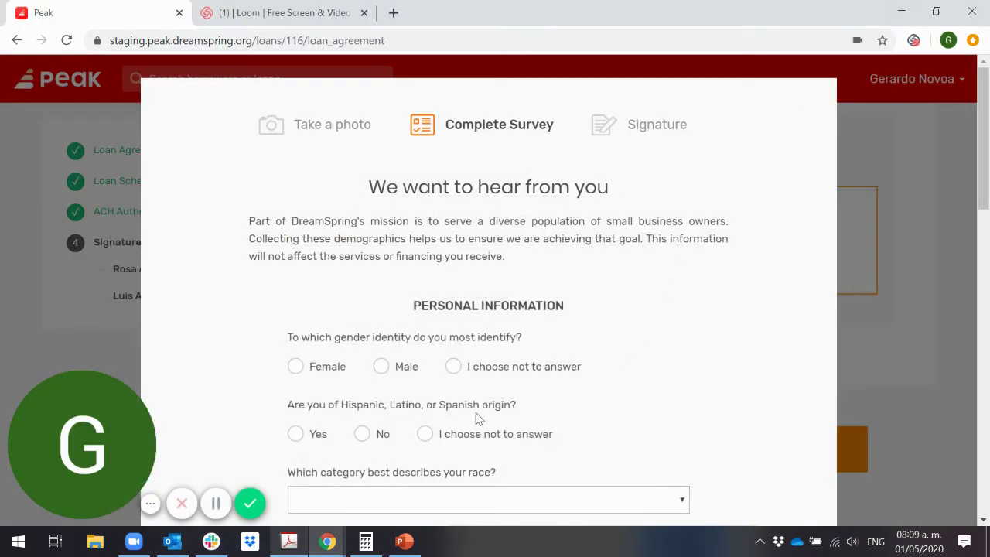
click(408, 374)
scroll(407, 374, down, 1)
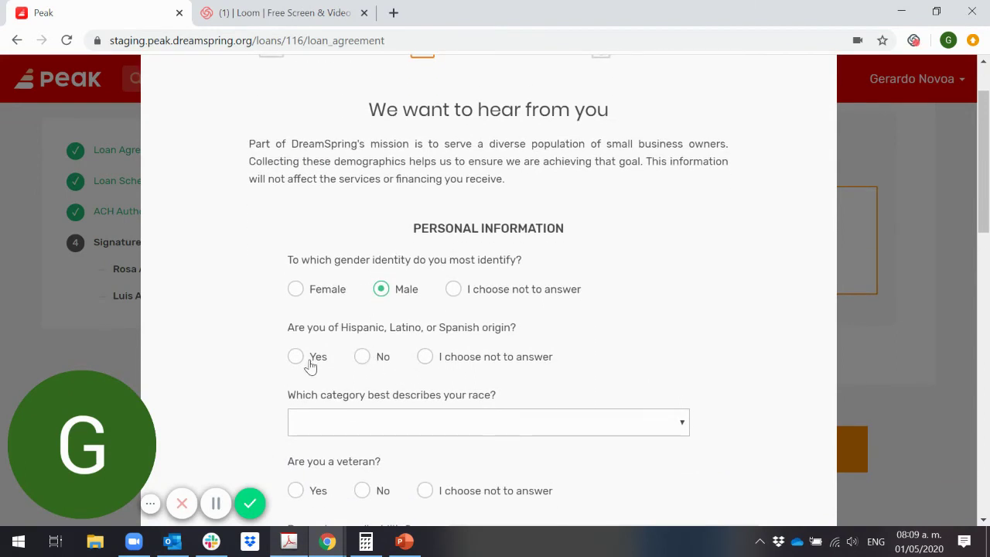
scroll(410, 364, down, 2)
click(448, 270)
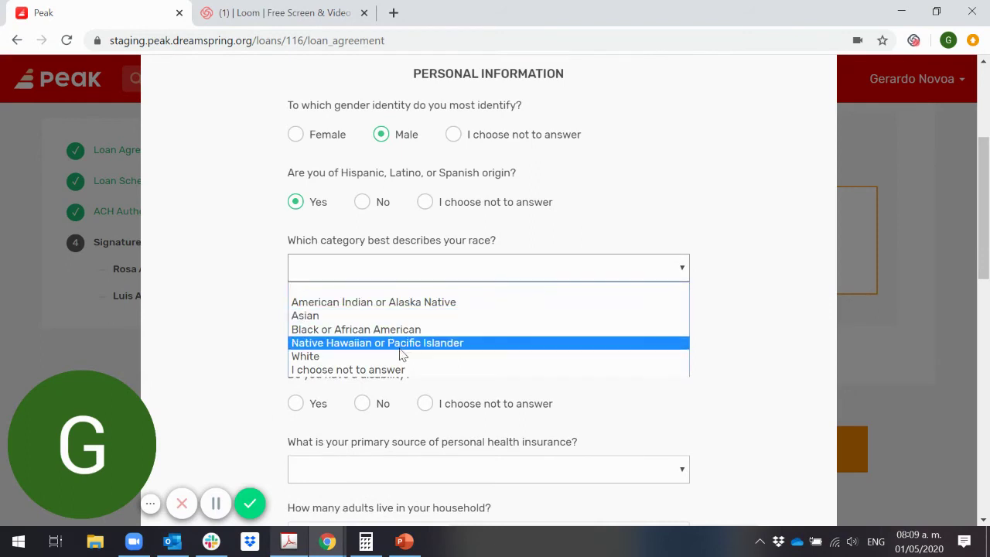
click(370, 369)
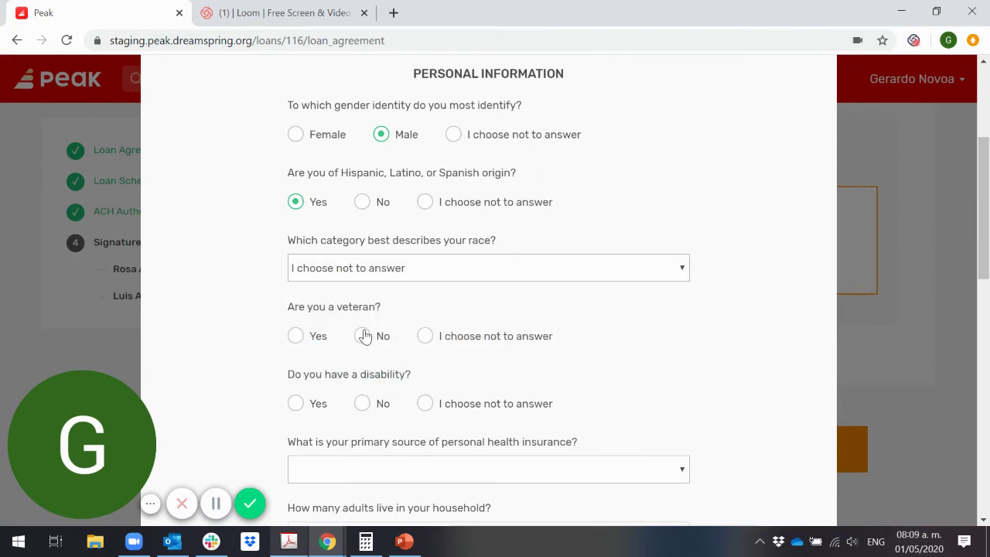
Answer the veteran question with Yes, disability with No, and the primary source of personal health insurance with My business.
click(320, 335)
scroll(369, 349, down, 1)
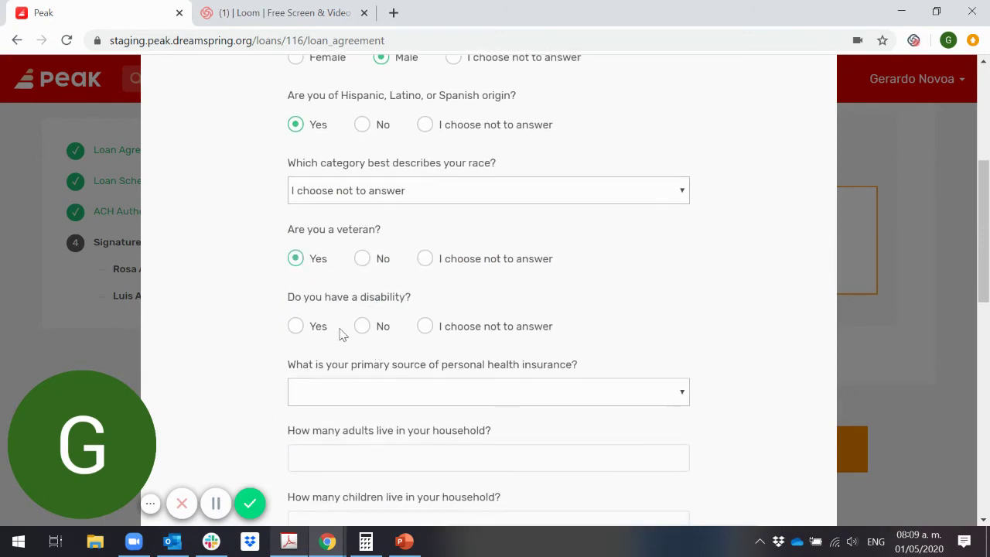
click(362, 326)
scroll(366, 337, down, 2)
click(452, 243)
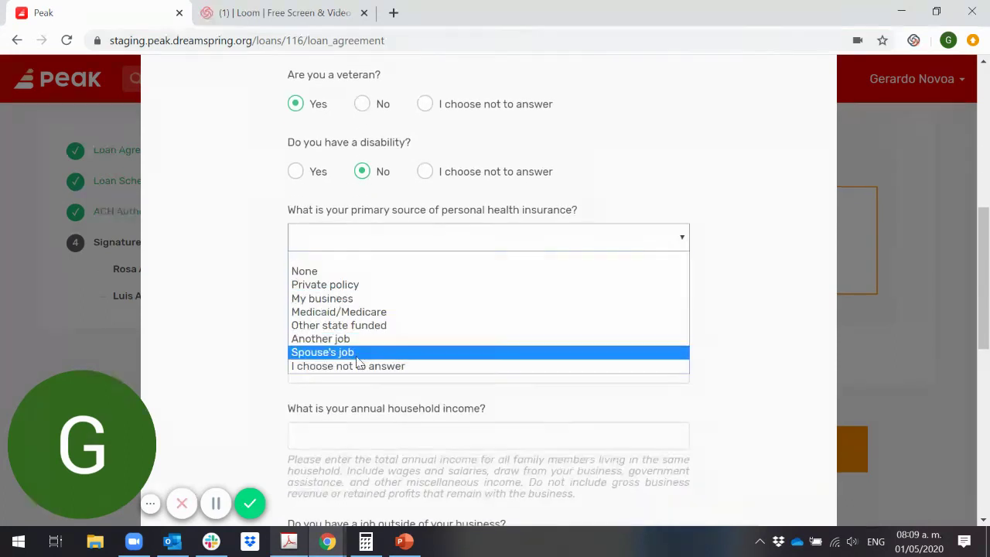
click(351, 298)
click(393, 241)
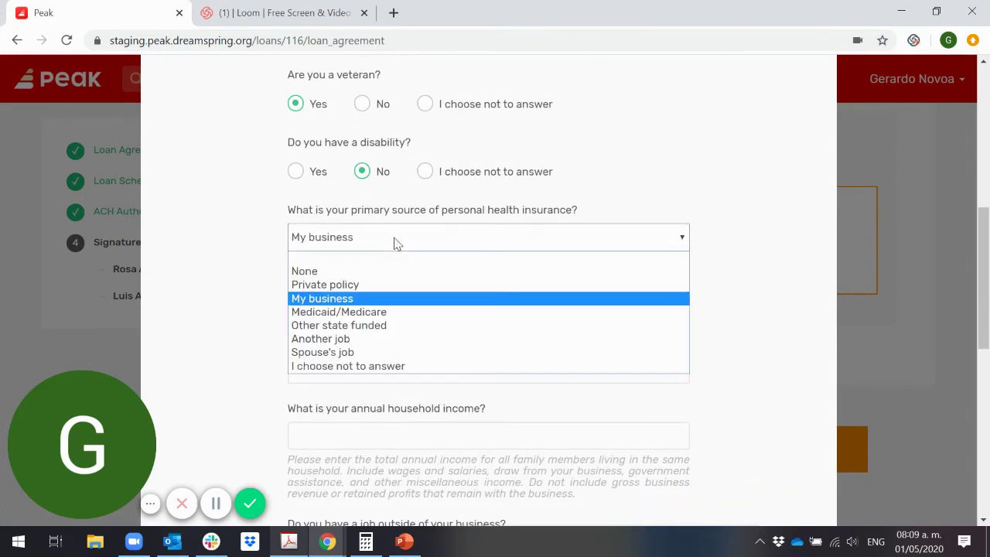
click(361, 299)
scroll(373, 290, down, 1)
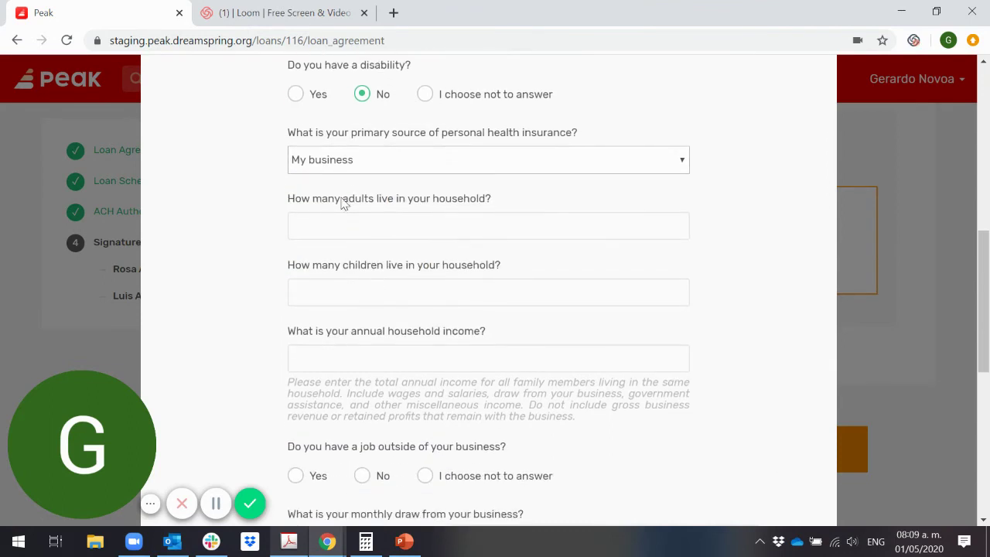
Enter 2 adults and 3 children in the household, 1 child aged 0-8, and an annual household income of 45000.
click(354, 233)
text(2)
click(376, 295)
text(3)
scroll(394, 232, down, 2)
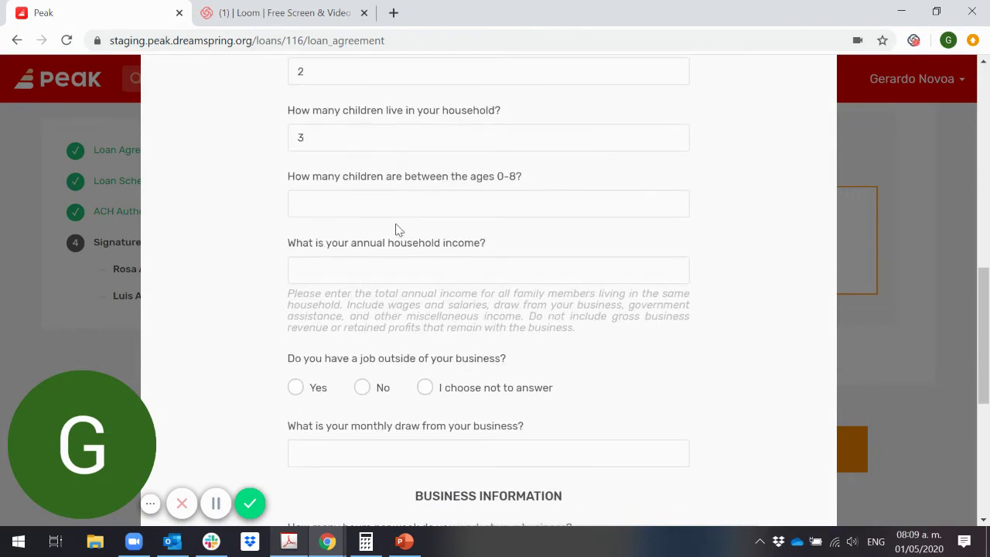
key(Tab)
text(1)
scroll(415, 350, down, 2)
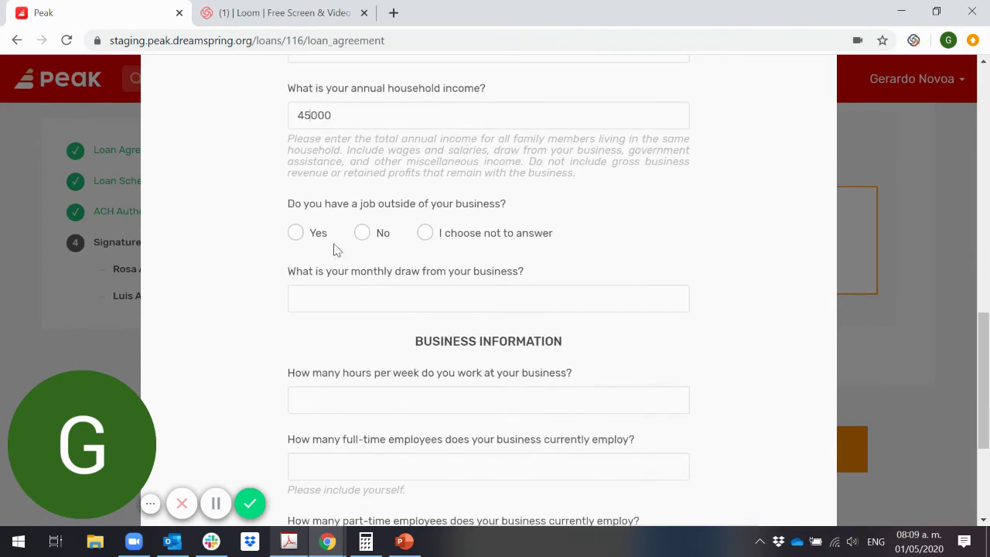
Answer the outside job question with Yes and enter 5000 as the monthly draw from the business.
click(309, 241)
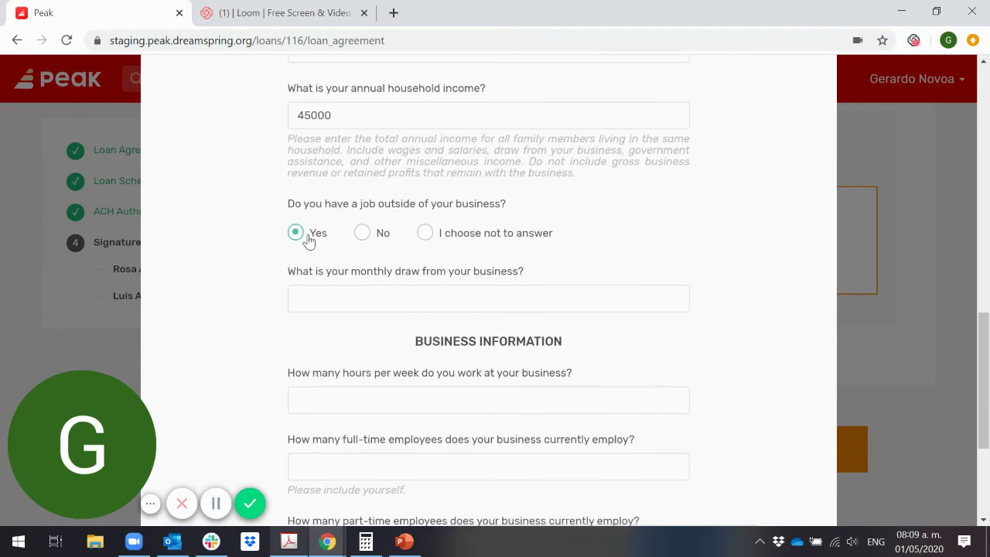
click(410, 293)
text(5000)
Complete the business information with 24 weekly hours, 2 full-time and 0 part-time employees and no hiring plans, and proceed to the signature stage.
scroll(487, 334, down, 1)
click(456, 322)
key(Escape)
text(2)
scroll(637, 328, down, 2)
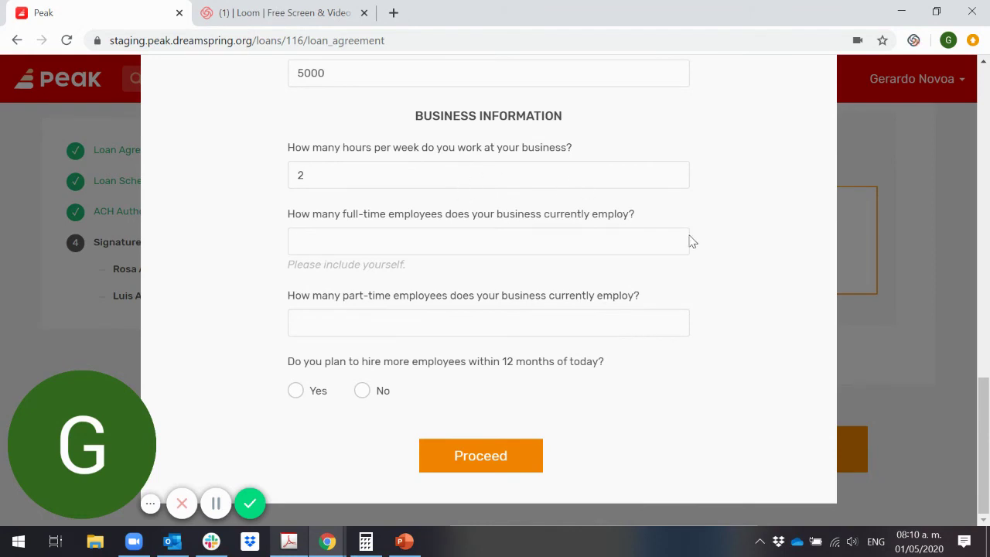
click(554, 231)
text(2)
scroll(651, 329, up, 15)
scroll(585, 317, down, 15)
click(362, 395)
click(515, 461)
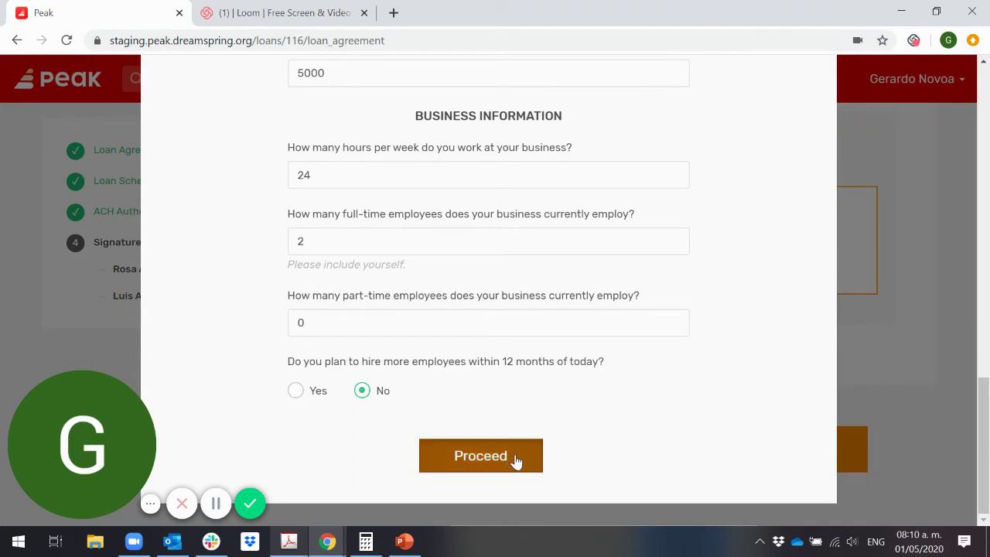
click(472, 462)
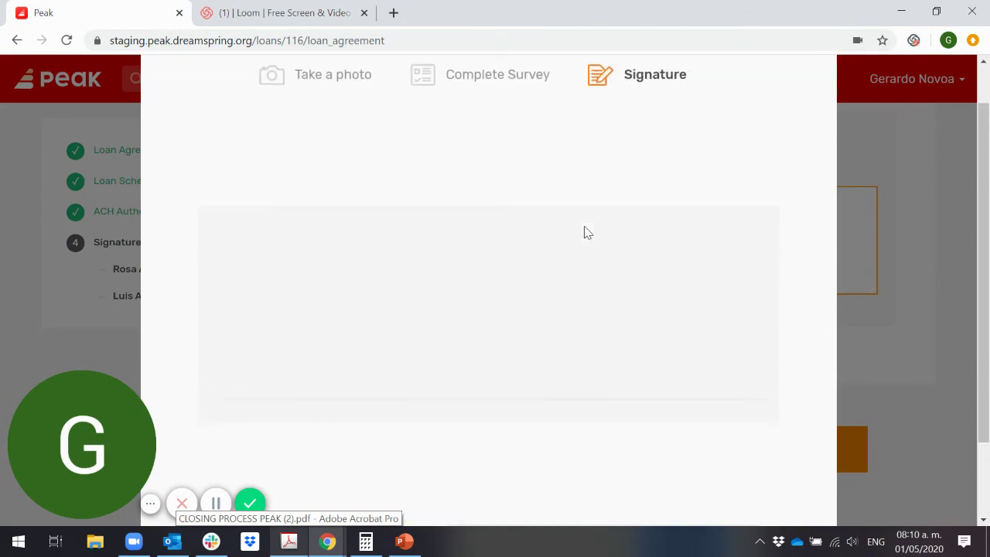
Switch to the closing process PDF in Acrobat and read the signature and submission instructions in steps 14 and 15.
click(284, 548)
scroll(433, 364, down, 10)
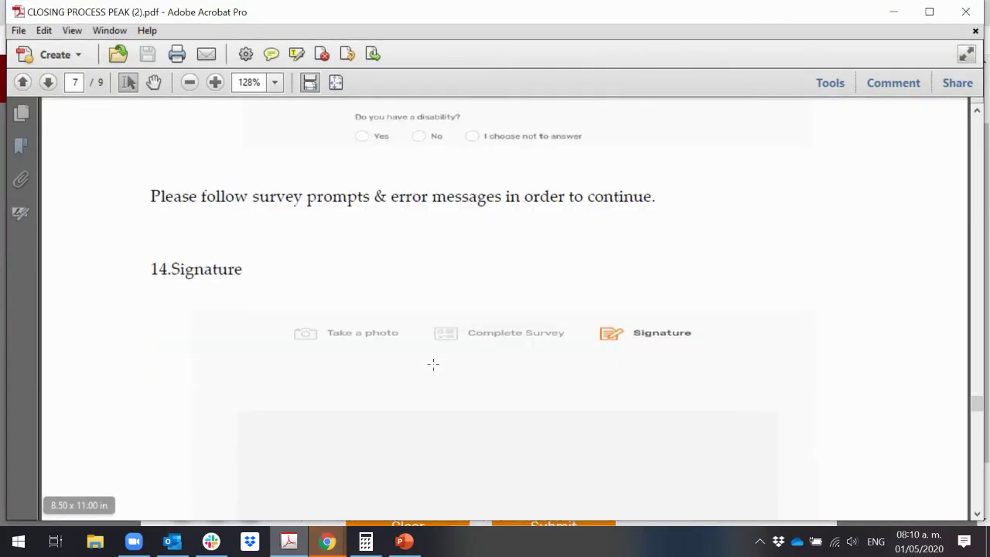
scroll(433, 370, down, 8)
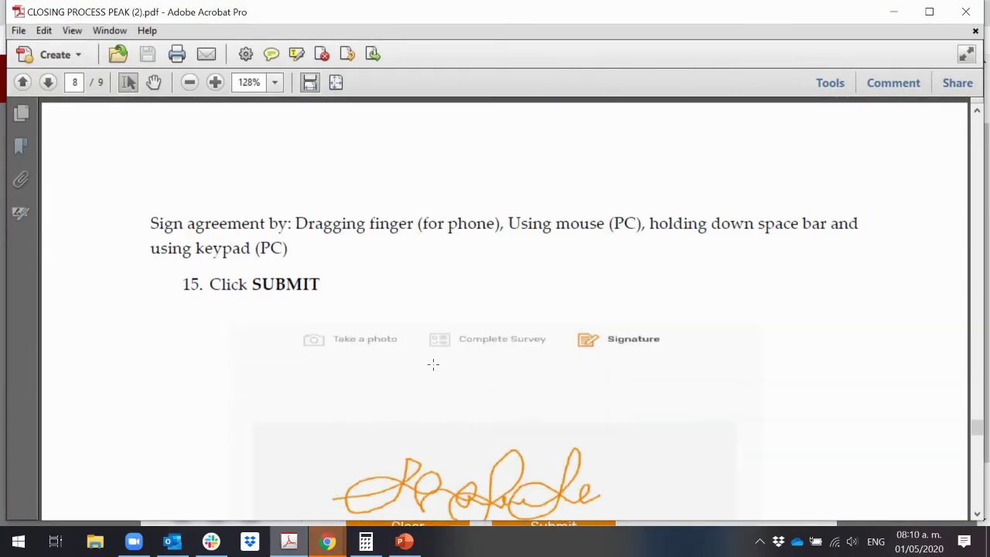
scroll(433, 364, down, 1)
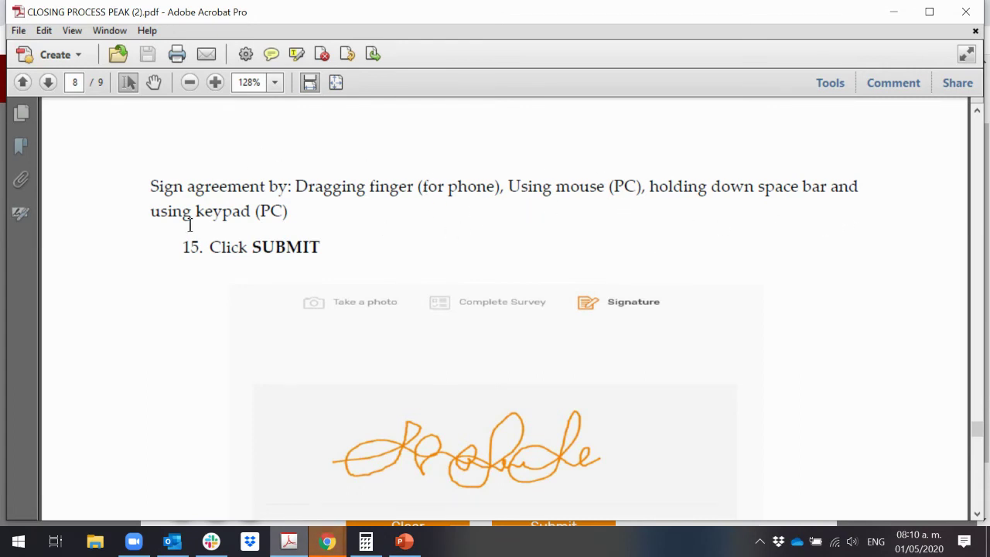
scroll(251, 218, down, 1)
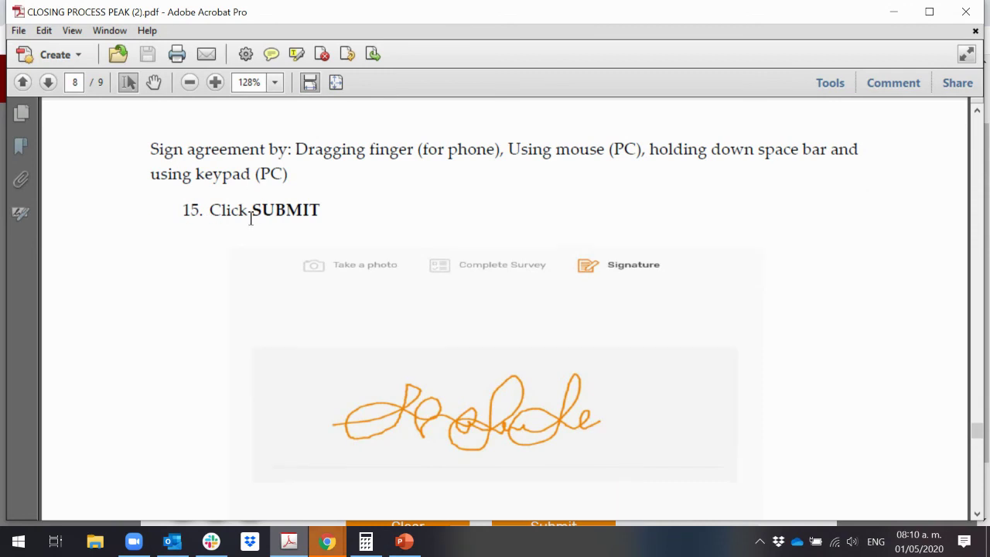
scroll(311, 241, down, 1)
scroll(403, 405, down, 1)
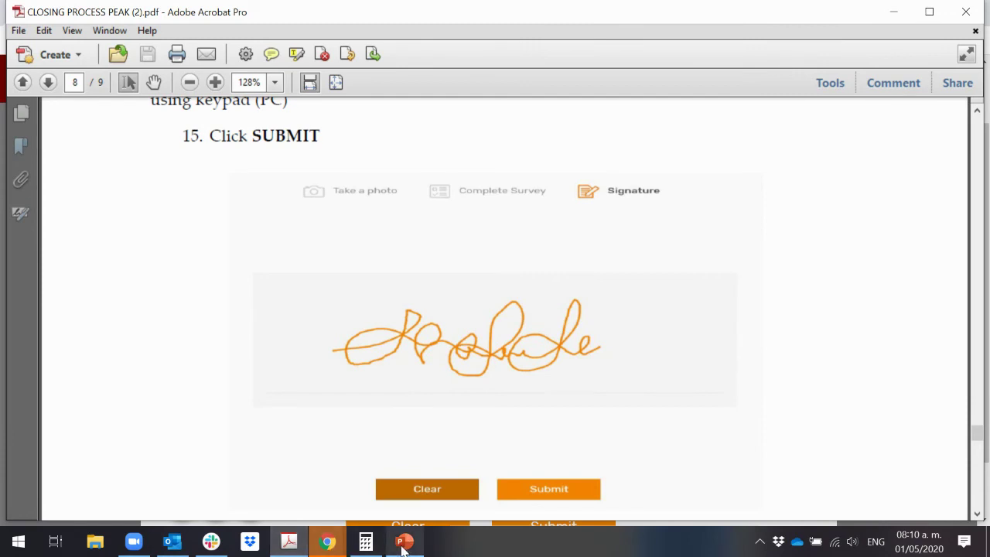
Return to Peak, draw the first borrower's signature freehand, submit it and close the loan review message.
mouse_move(321, 544)
click(285, 503)
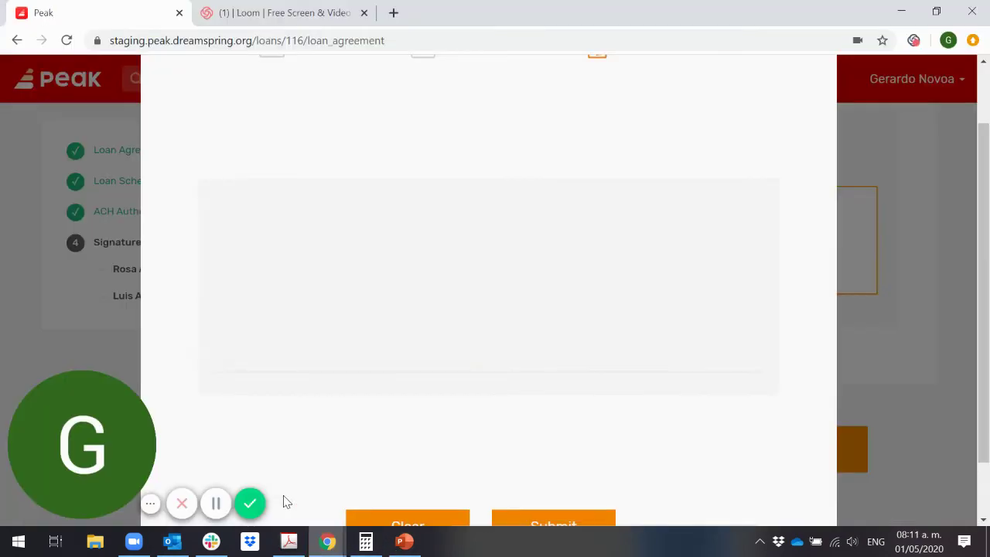
click(277, 362)
mouse_move(302, 351)
mouse_down()
mouse_move(436, 258)
mouse_move(283, 239)
mouse_move(307, 280)
mouse_move(576, 253)
mouse_up()
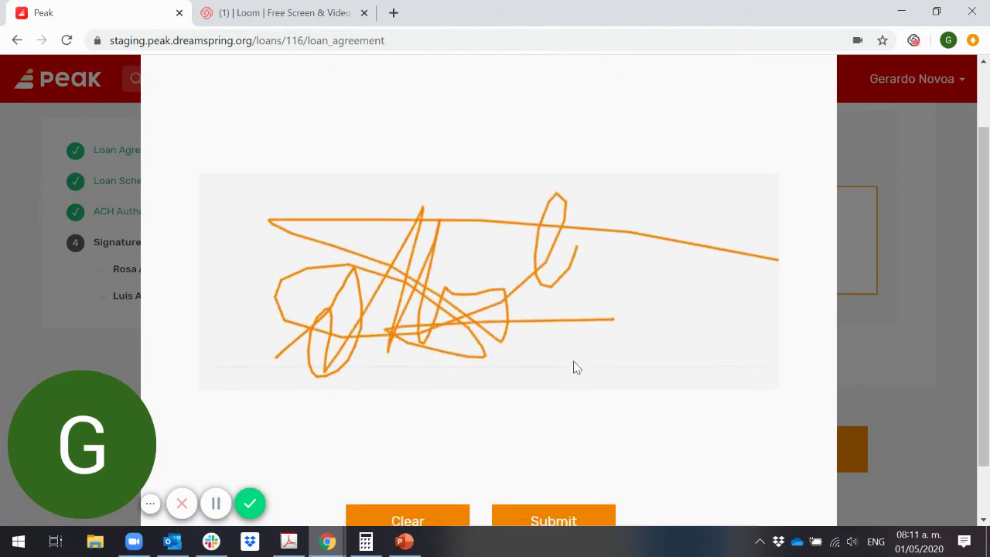
scroll(574, 367, down, 2)
click(563, 457)
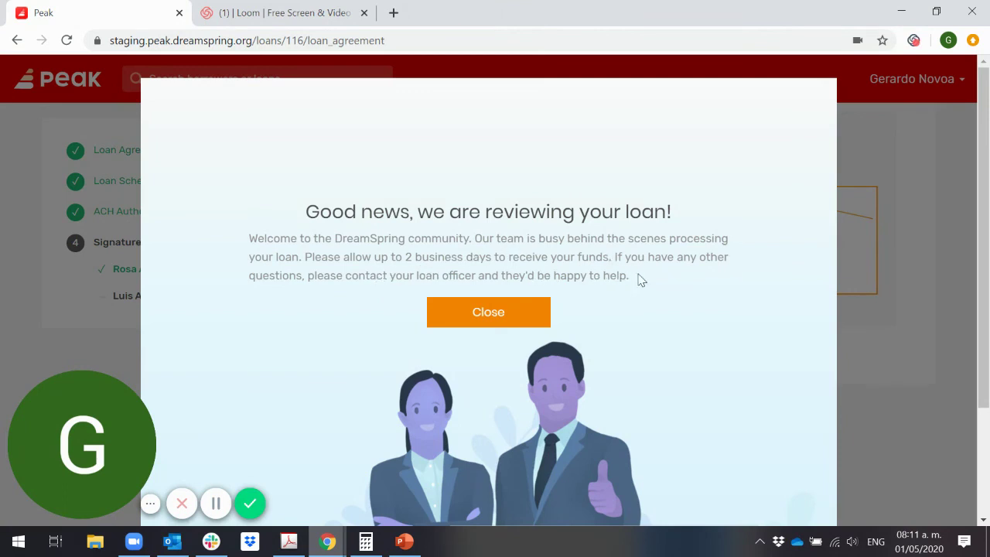
click(490, 313)
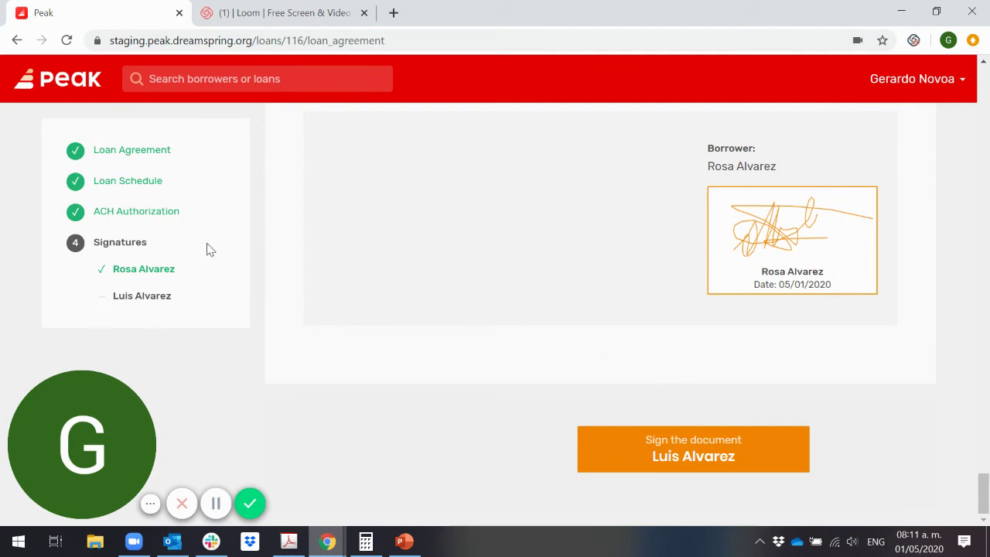
Start signing for the second signer, capture the identity photo and proceed with it to the survey.
click(747, 468)
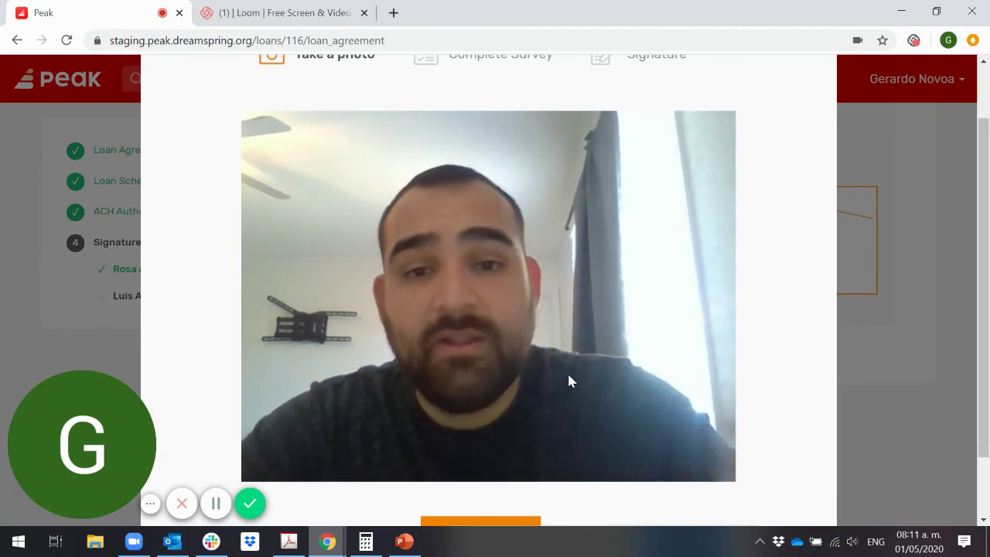
scroll(568, 379, down, 2)
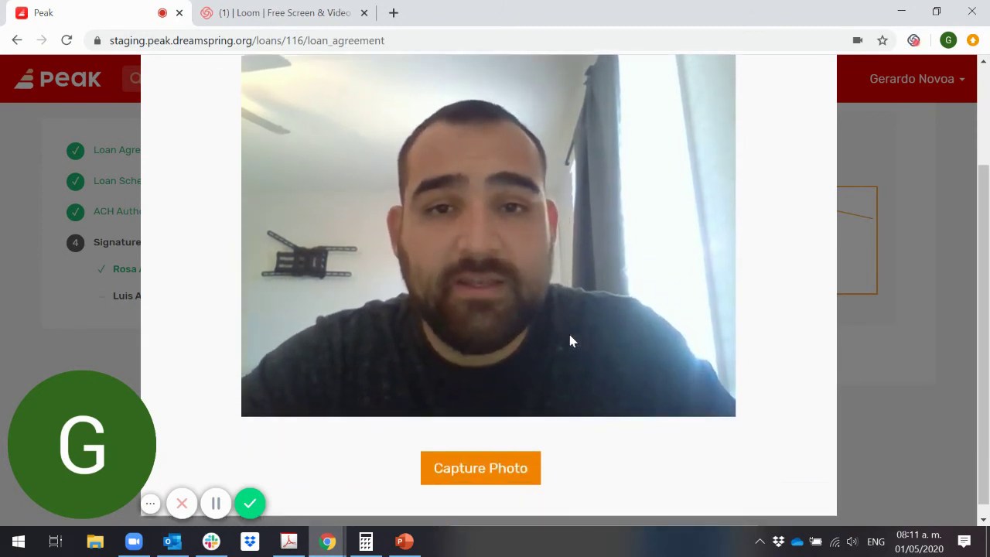
click(493, 458)
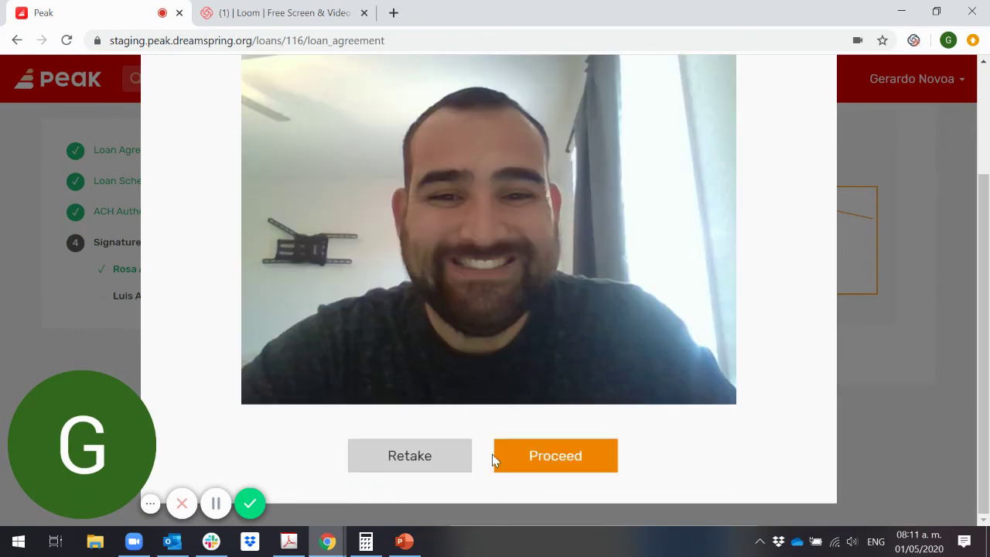
click(552, 457)
Answer the second signer's gender as Male, Hispanic origin as No, race as I choose not to answer, and veteran and disability as No.
click(379, 220)
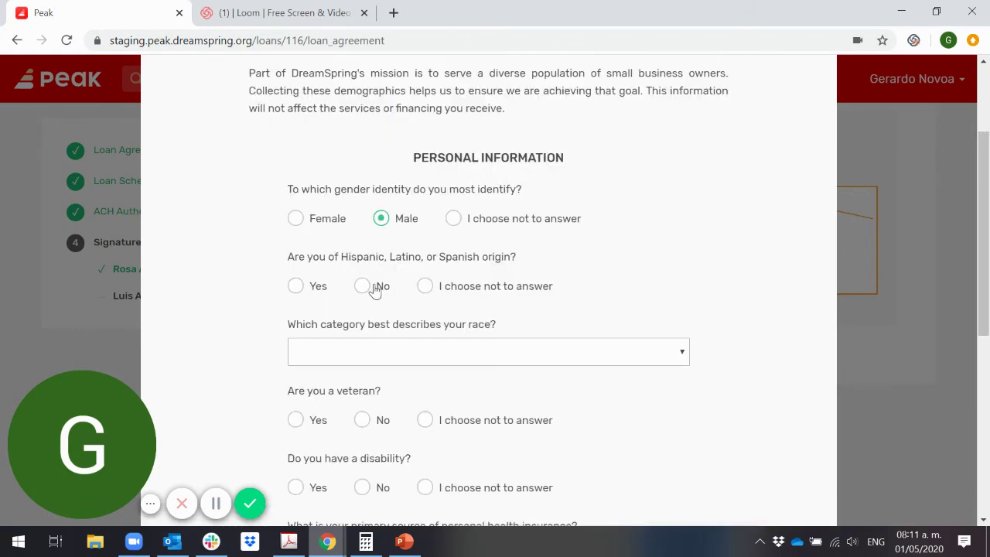
click(362, 286)
click(377, 353)
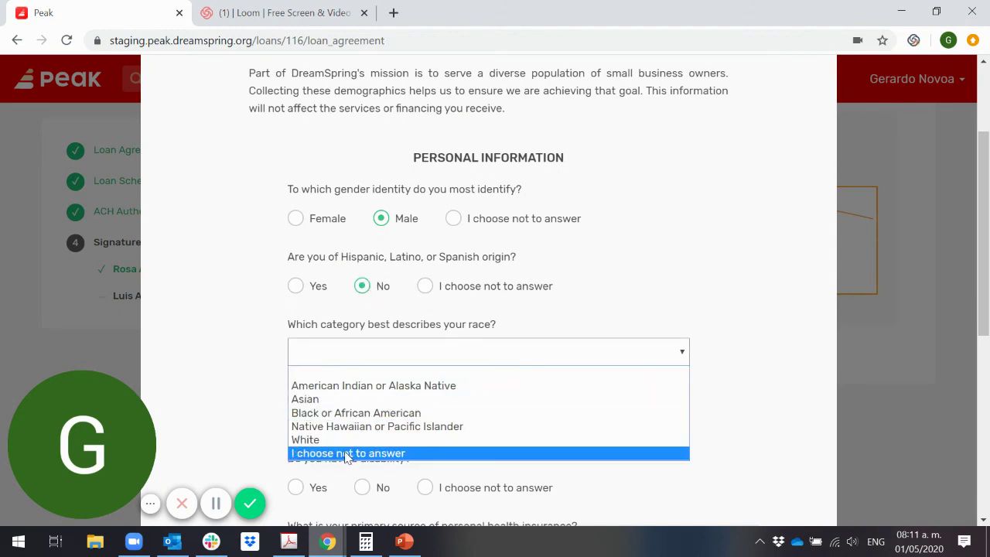
click(346, 453)
click(362, 417)
scroll(363, 404, down, 2)
click(362, 333)
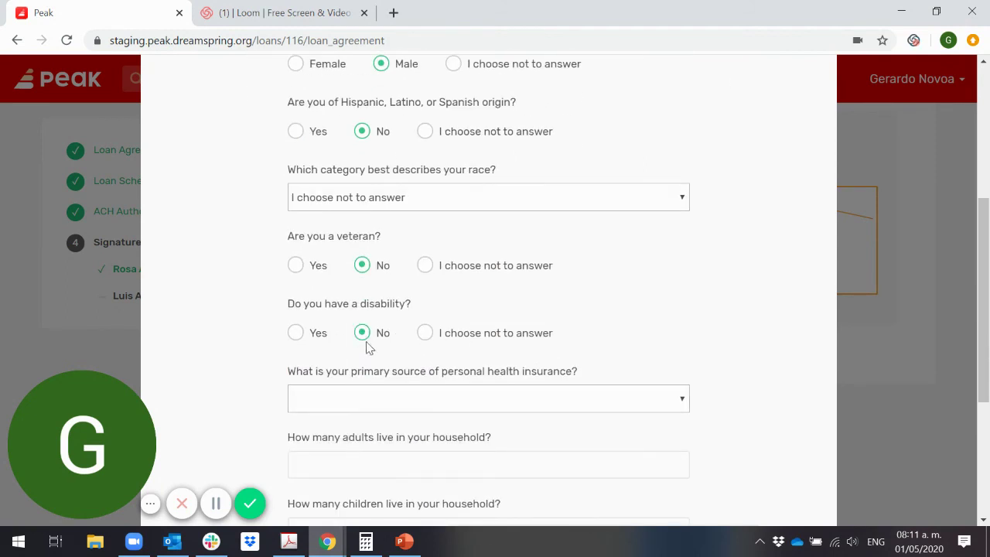
Set health insurance to None, enter 1 adult, 2 children and an annual household income of 12000, and proceed to the signature stage.
scroll(367, 344, down, 1)
click(370, 323)
click(375, 354)
click(363, 384)
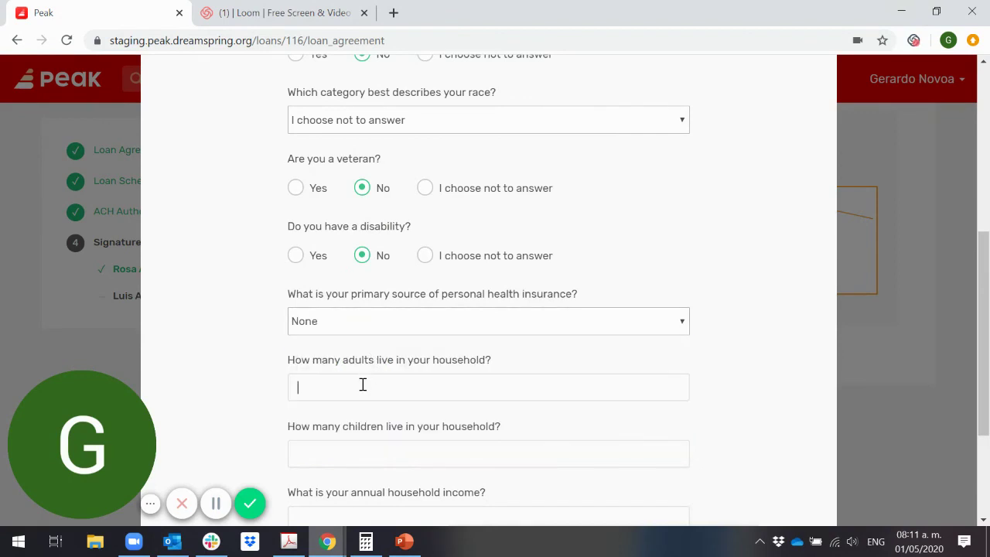
text(1)
scroll(378, 378, down, 3)
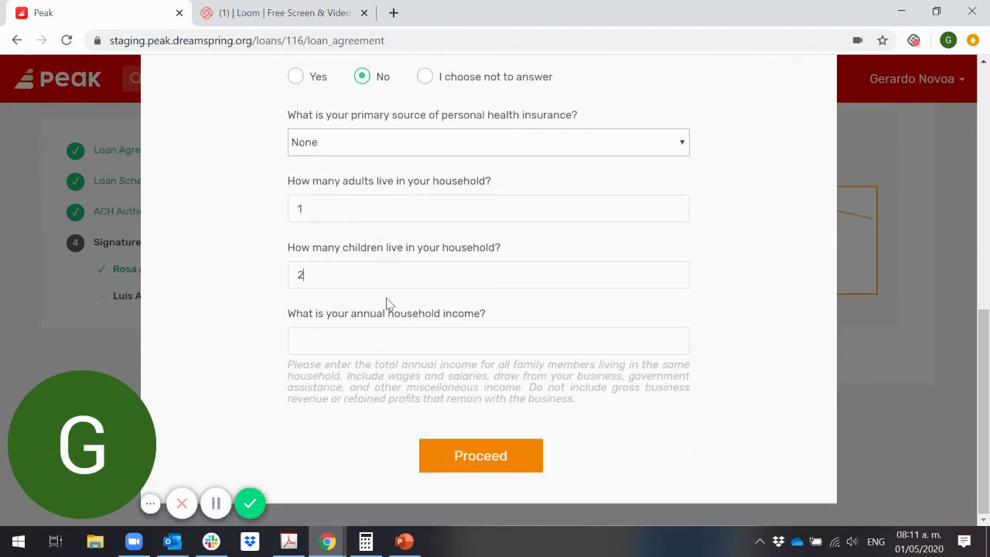
click(398, 353)
text(12000)
click(455, 445)
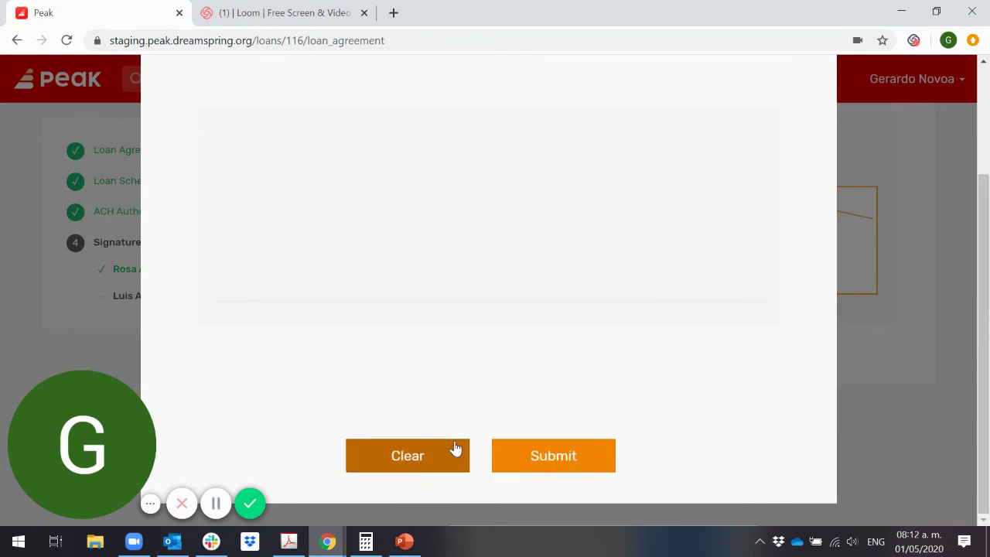
Draw the second signer's signature freehand, submit it and close the loan review message.
mouse_move(258, 269)
mouse_down()
mouse_move(283, 246)
mouse_move(592, 212)
mouse_move(348, 307)
mouse_up()
scroll(533, 352, up, 2)
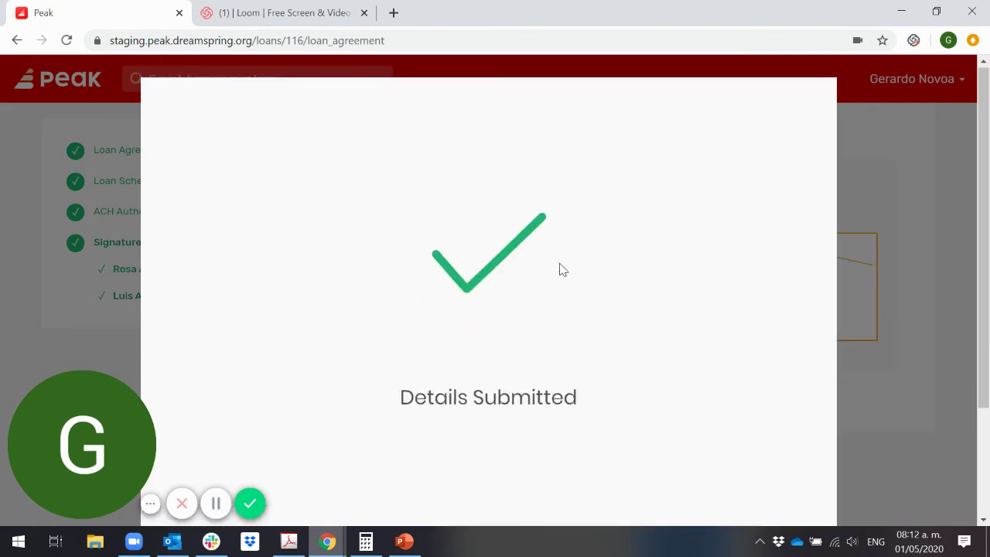
scroll(562, 269, down, 2)
scroll(667, 246, up, 2)
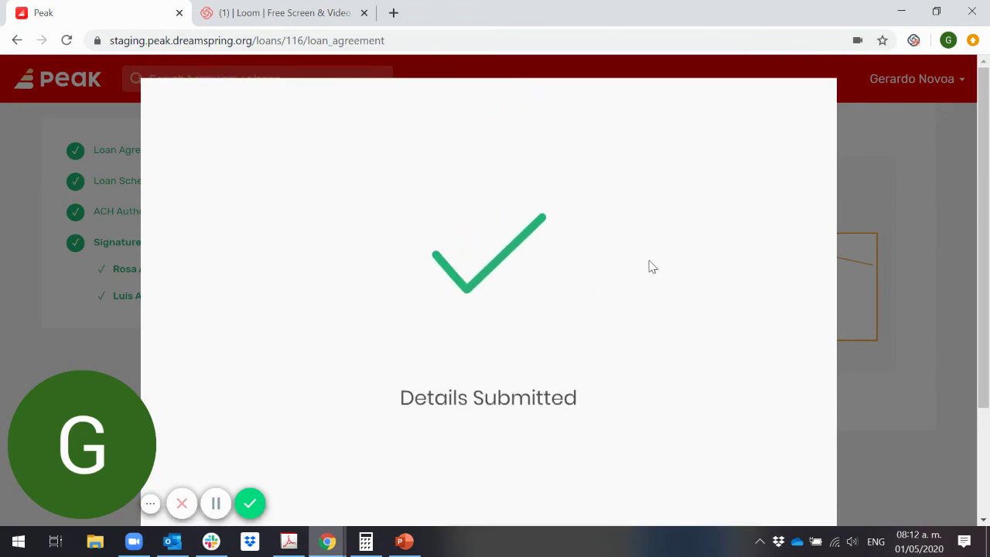
scroll(649, 266, down, 2)
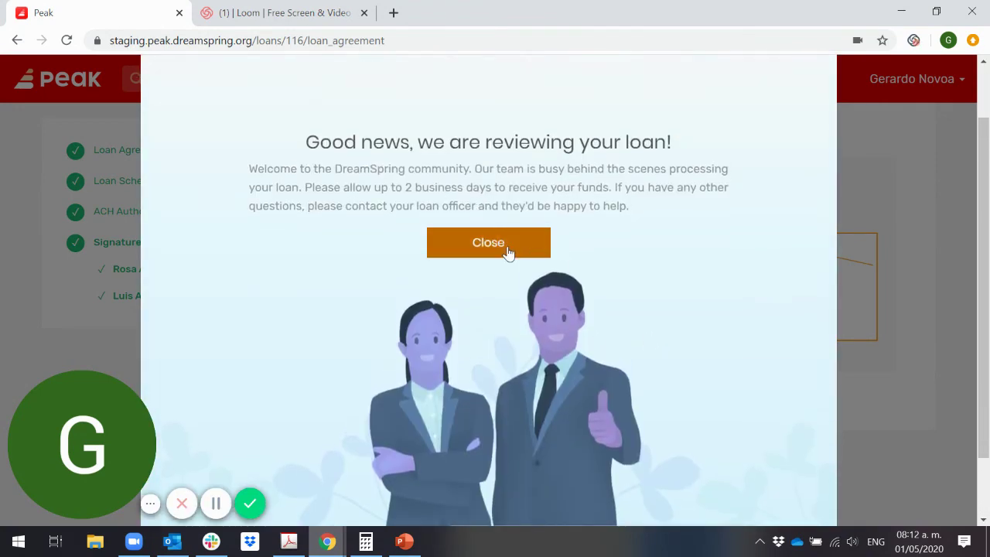
click(505, 253)
Look over the signed documents, and switch to the closing process PDF in Acrobat to read its last page on submission and disbursement.
scroll(545, 295, up, 7)
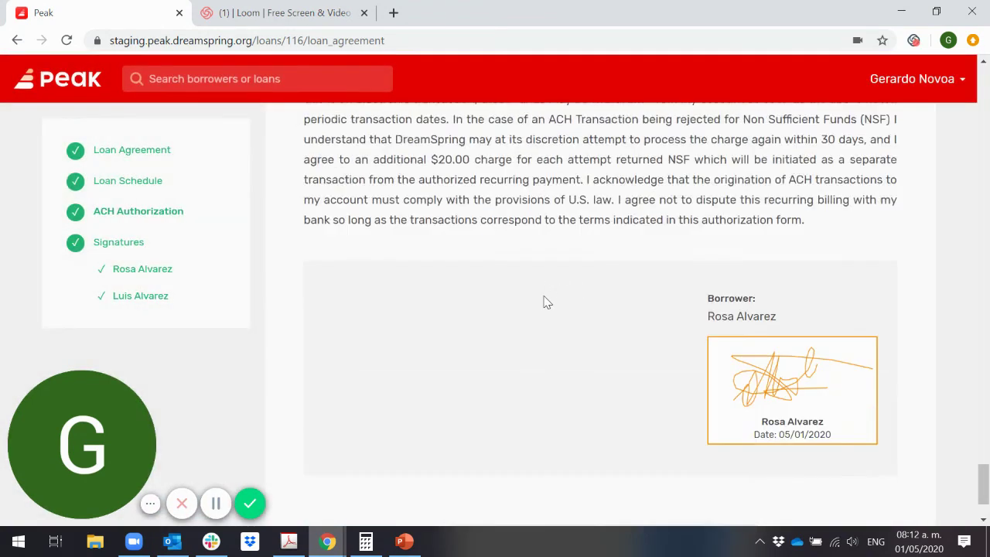
scroll(547, 302, up, 10)
scroll(547, 302, down, 18)
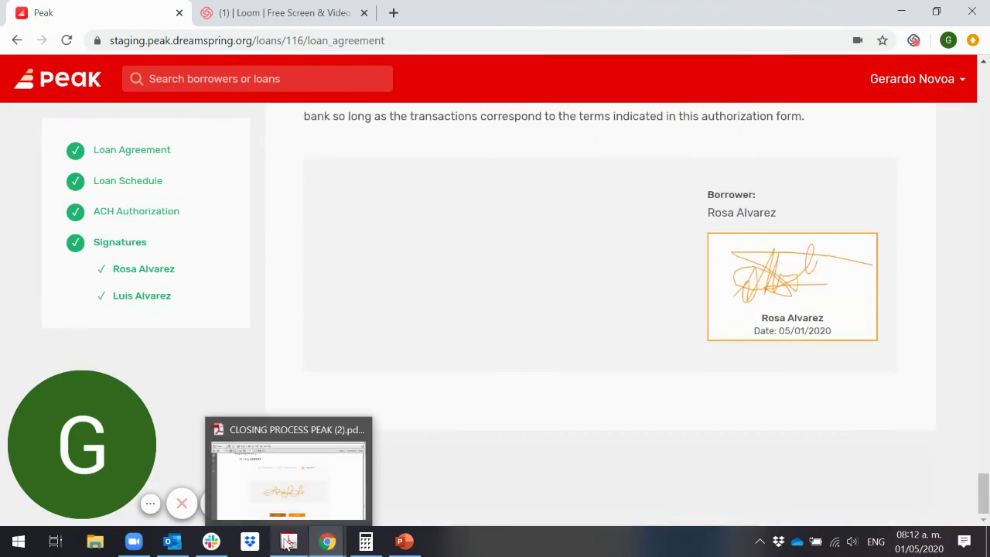
click(288, 545)
scroll(435, 355, down, 12)
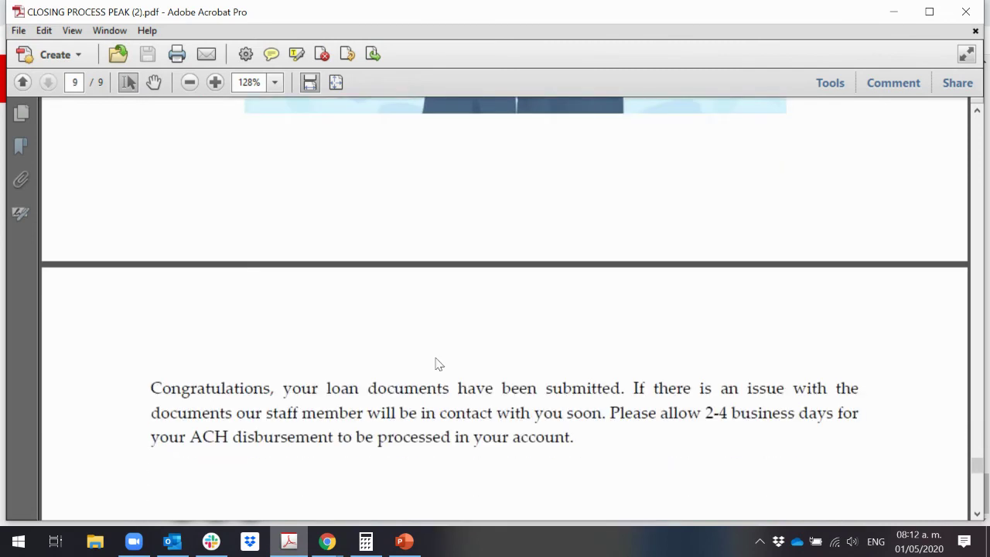
scroll(435, 364, down, 2)
scroll(435, 365, down, 1)
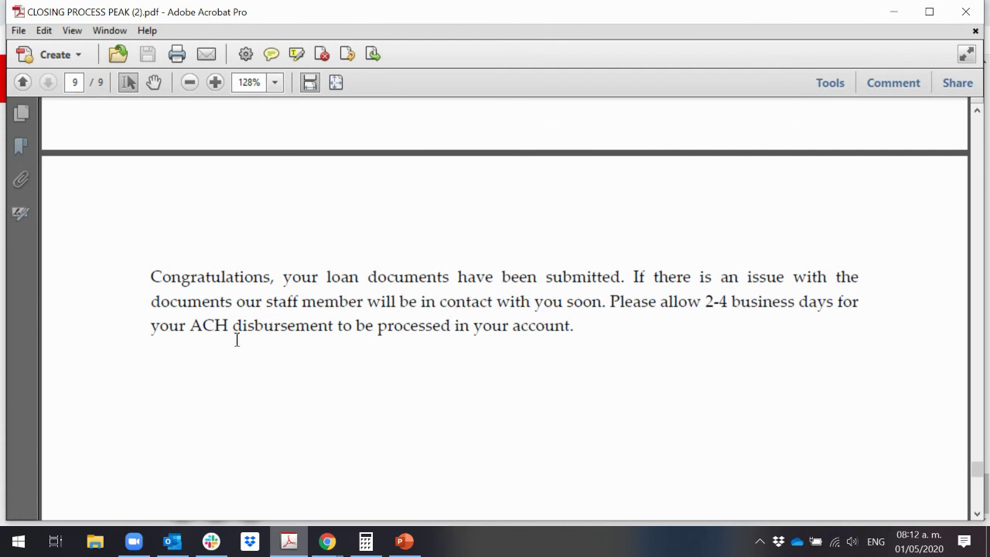
scroll(309, 326, down, 5)
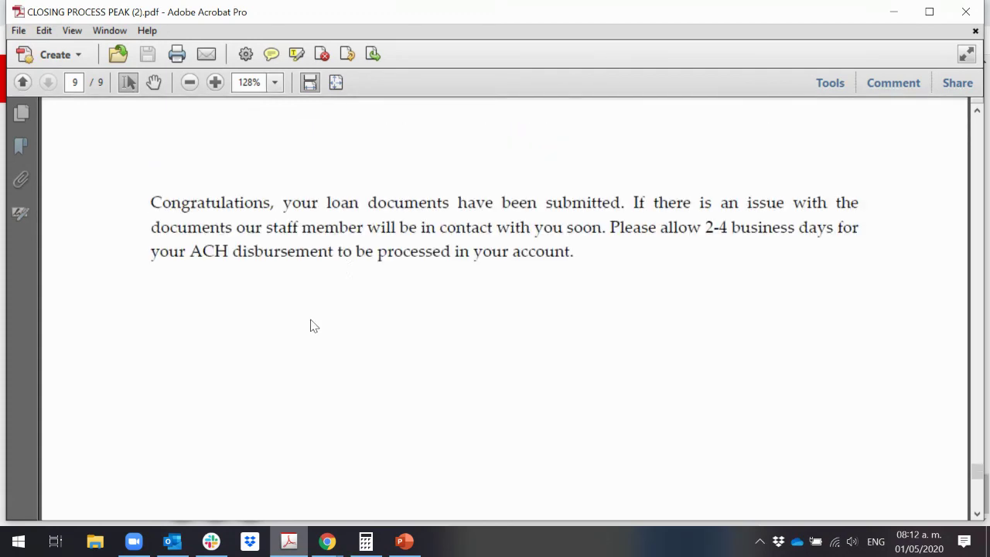
scroll(842, 192, up, 12)
Return to Peak and look back through the signed documents from the signatures up to the Loan Agreement.
click(897, 13)
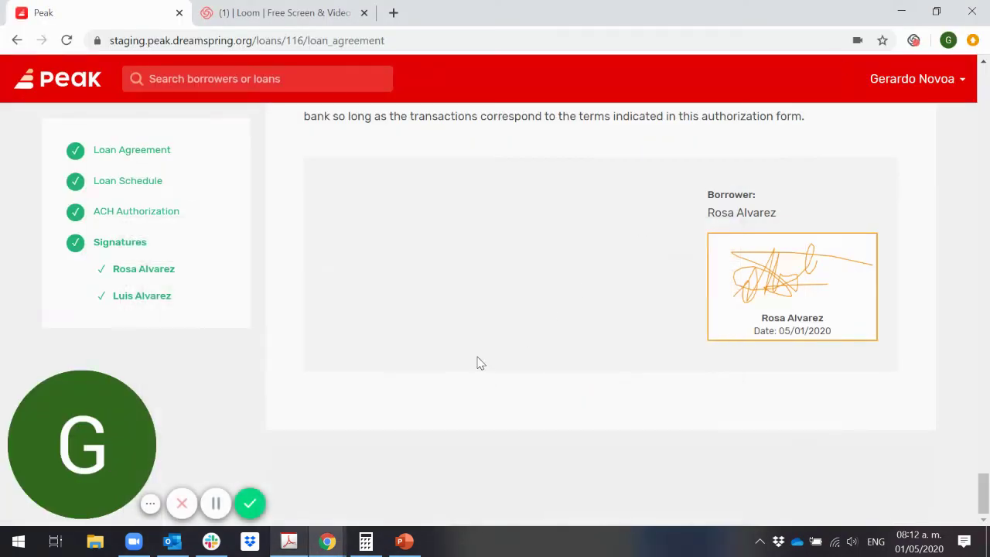
scroll(477, 364, up, 20)
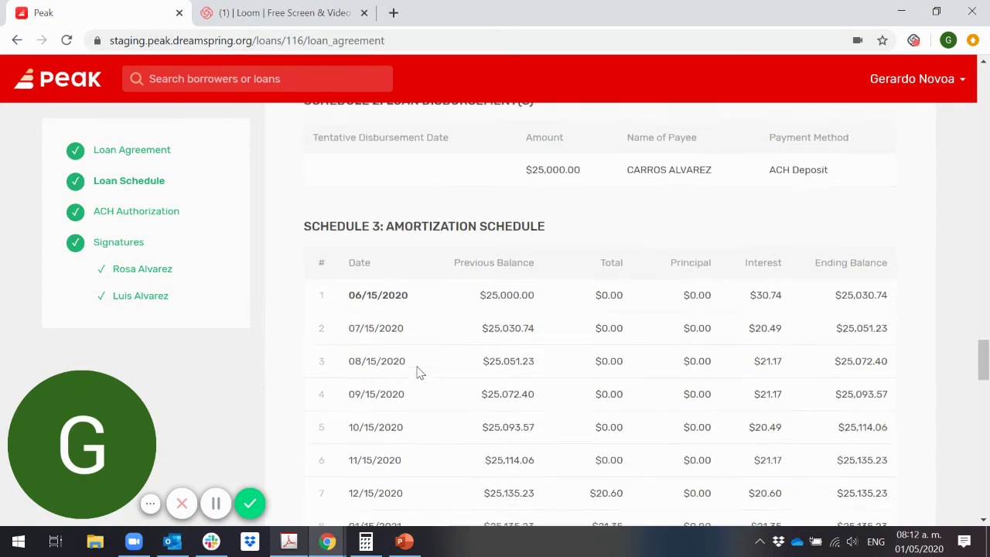
scroll(416, 372, up, 15)
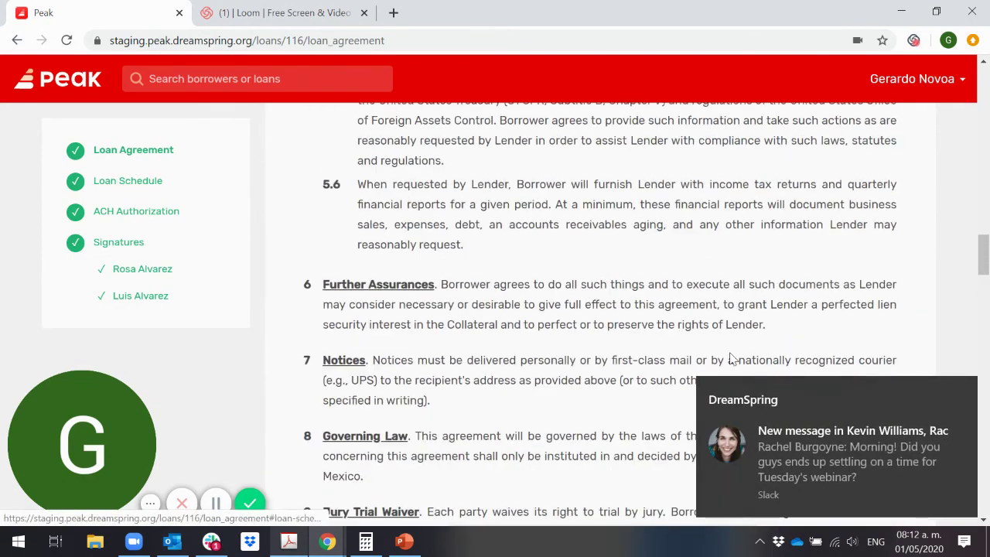
Look back through the signed Loan Agreement's clauses, interest and terms, up to the loan summary at its beginning.
scroll(132, 174, up, 5)
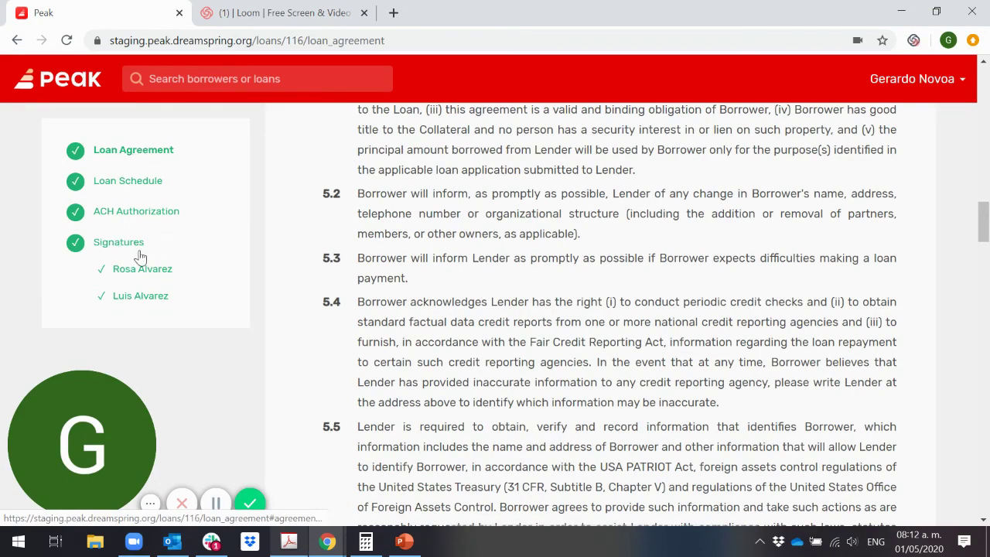
scroll(147, 255, up, 15)
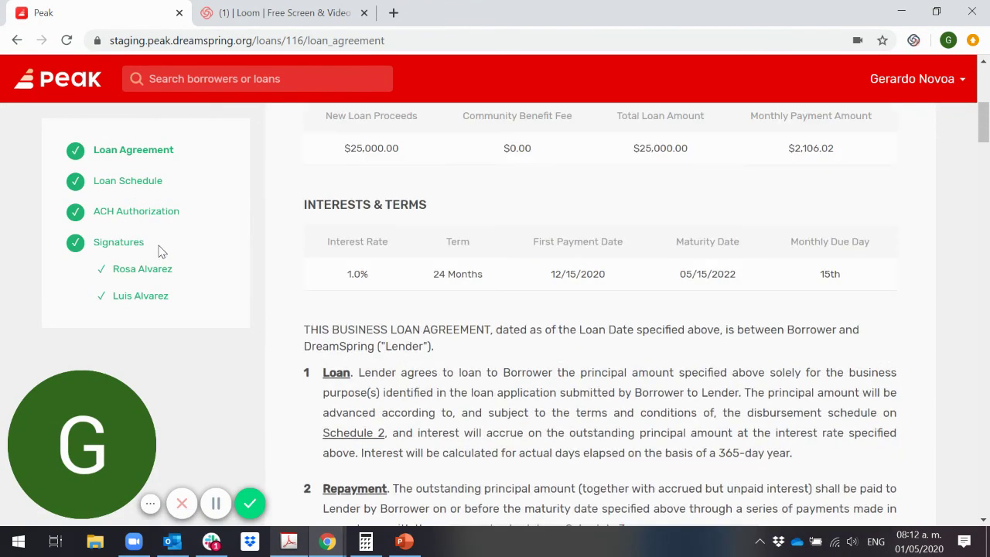
scroll(159, 250, up, 5)
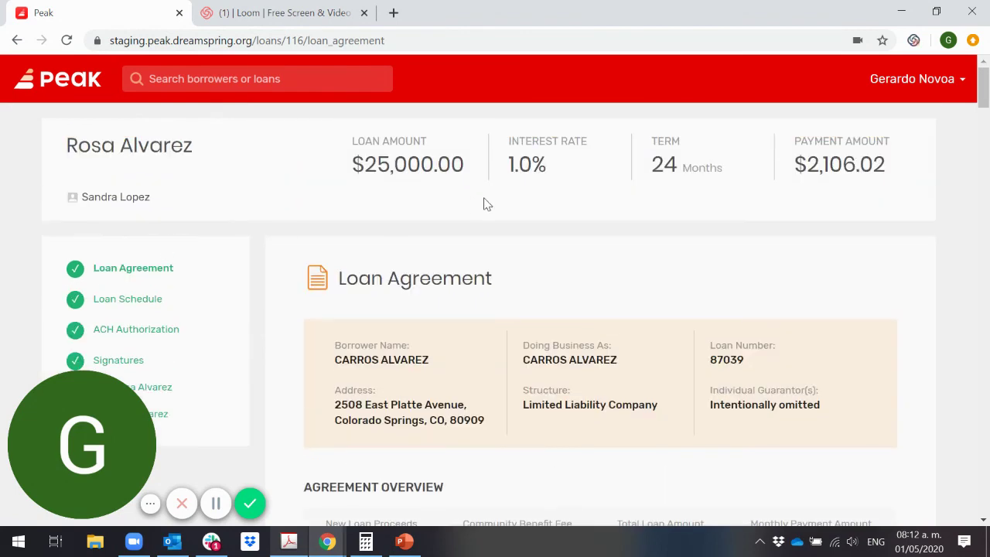
Switch to the PowerPoint slide show and show its first slide with the DreamSpring logo and contact details.
mouse_move(405, 539)
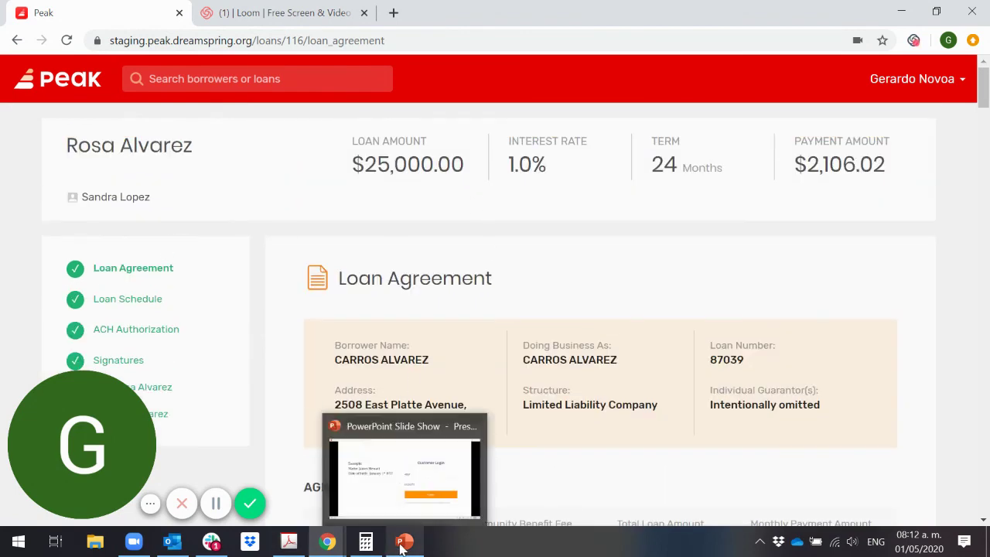
click(403, 496)
key(Home)
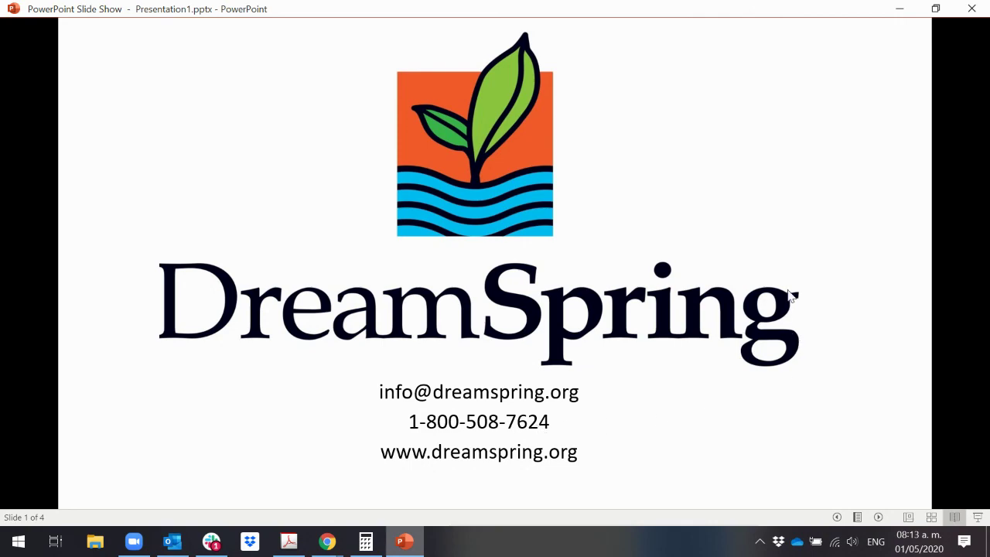
Return from the PowerPoint slide show to the Peak loan agreement page in Chrome.
mouse_move(327, 540)
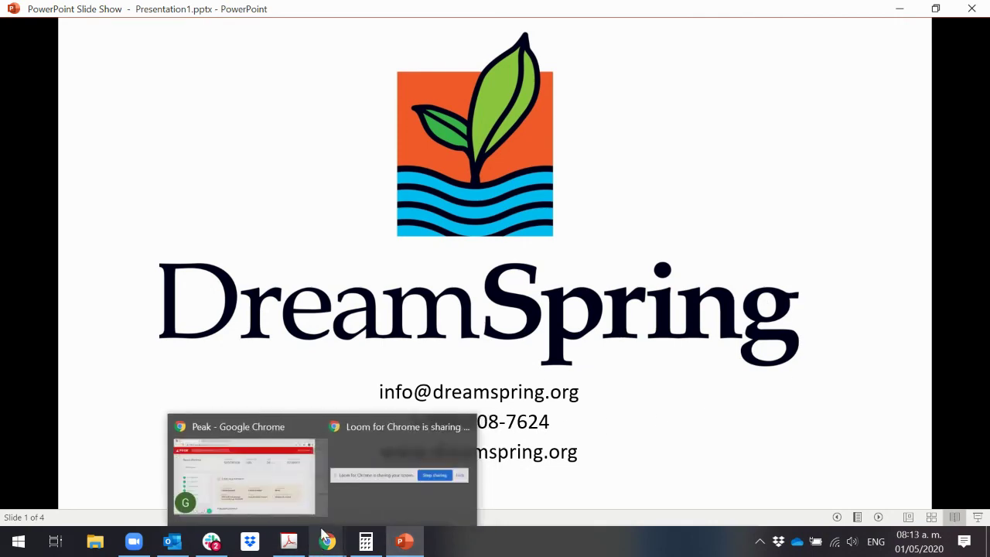
click(312, 513)
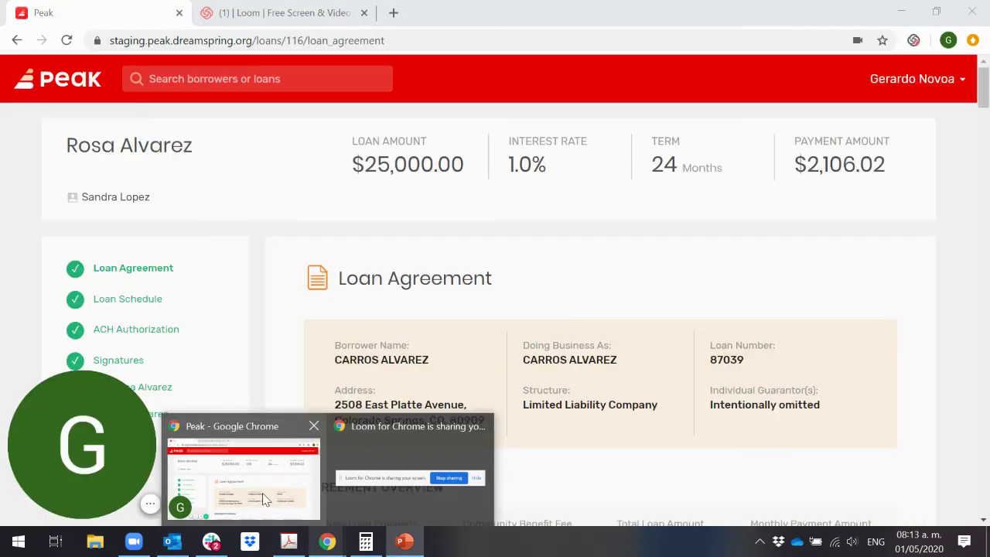
click(262, 492)
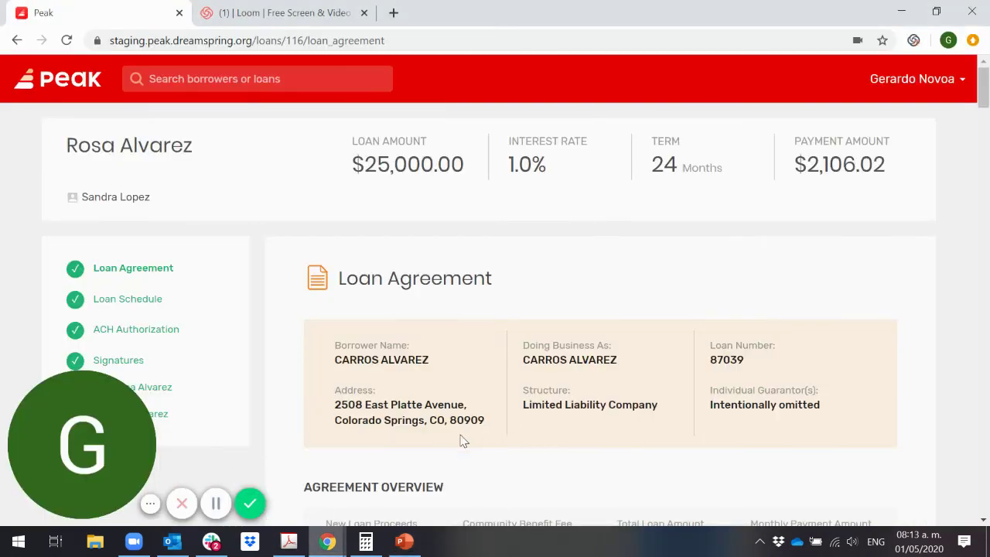
click(966, 419)
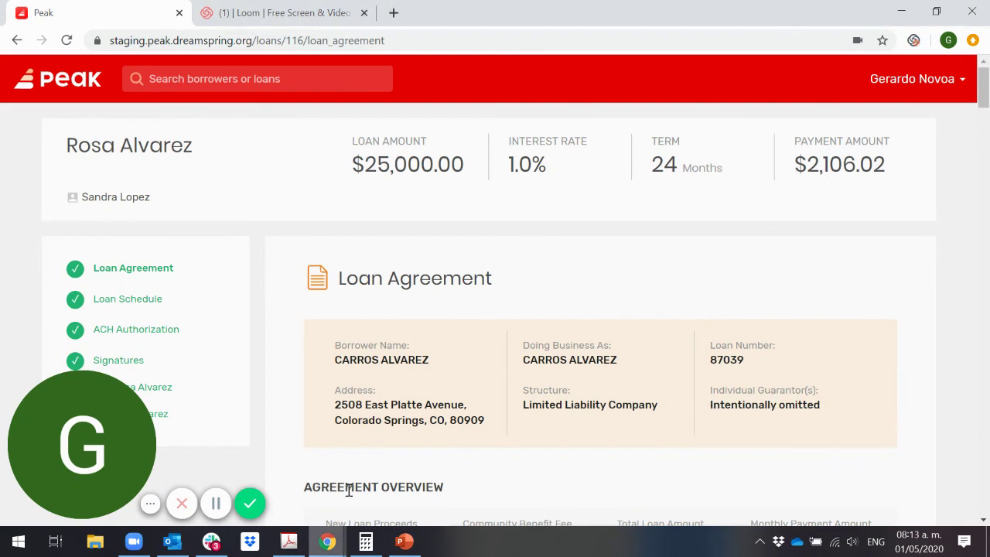